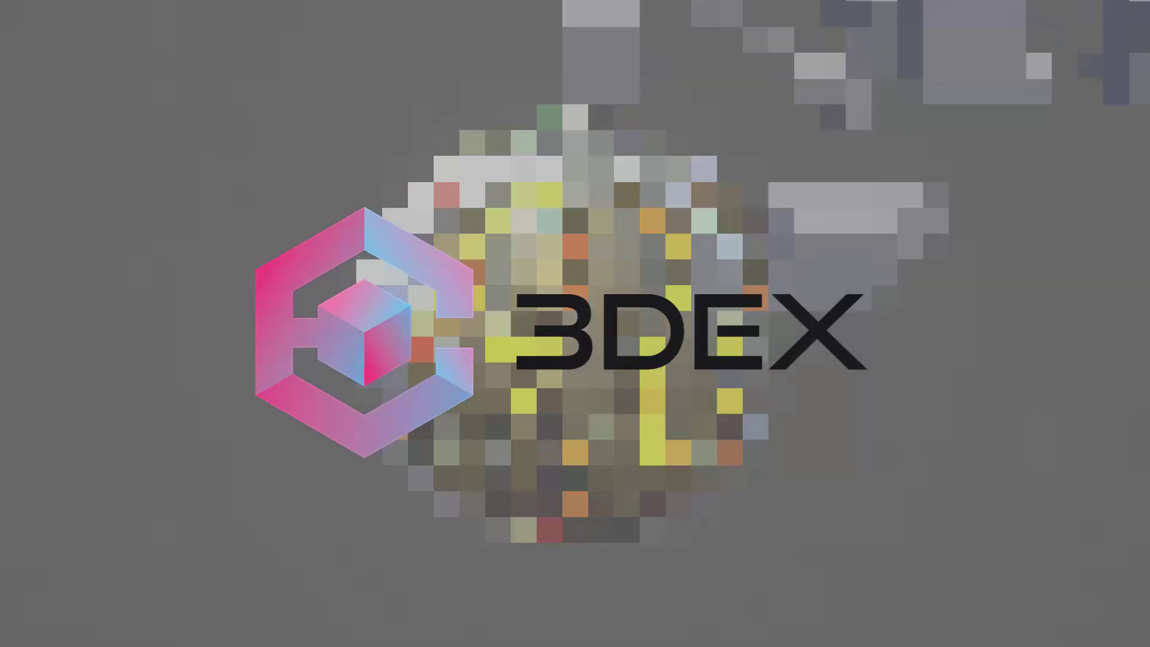
- Add a Polygon 2 square from the Patterns library and duplicate it
scroll(187, 416, "down", 5)
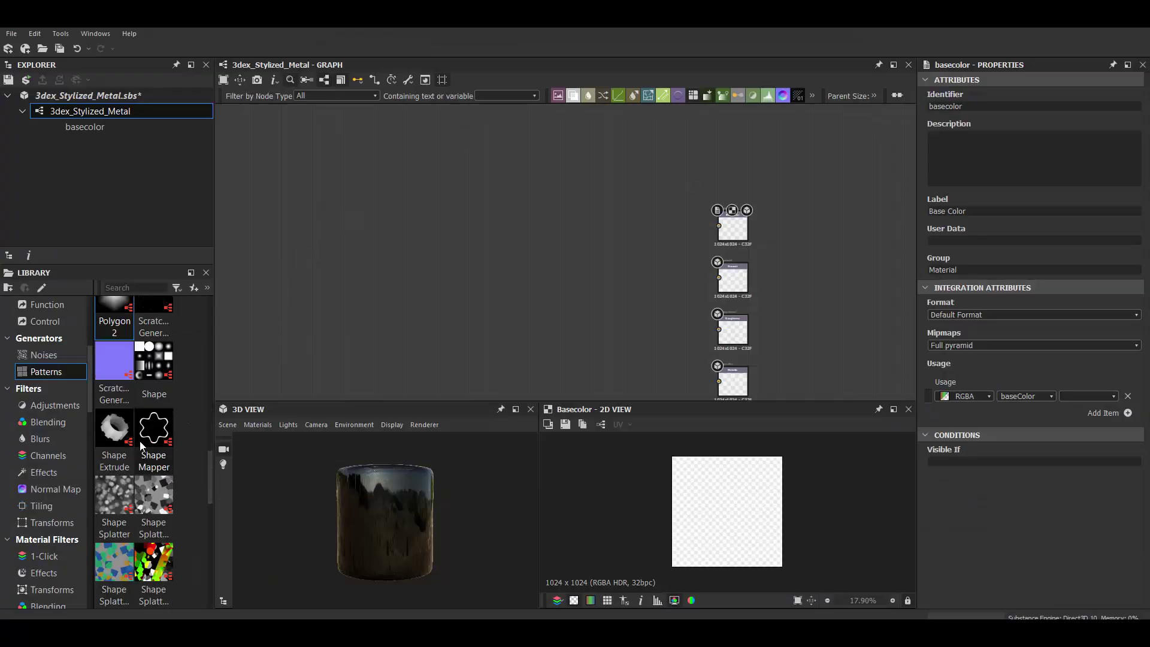
left_click_drag(114, 495, 495, 246)
scroll(1006, 467, "down", 5)
left_click_drag(943, 350, 937, 350)
left_click_drag(983, 492, 950, 490)
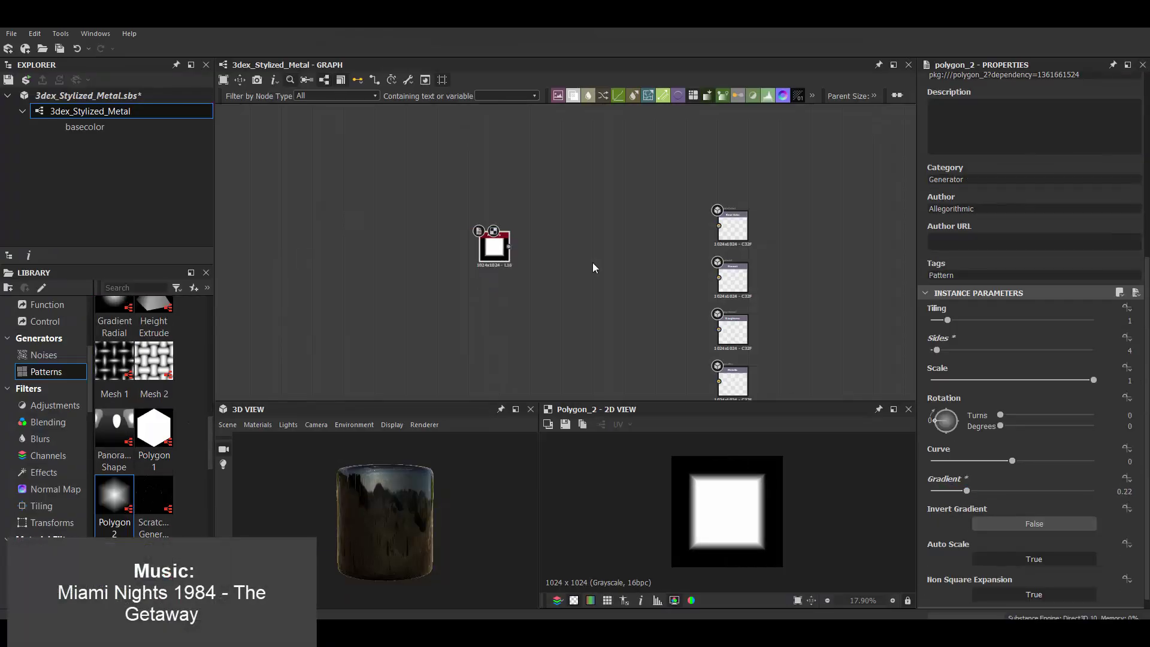
scroll(594, 268, "up", 3)
key("ctrl+d")
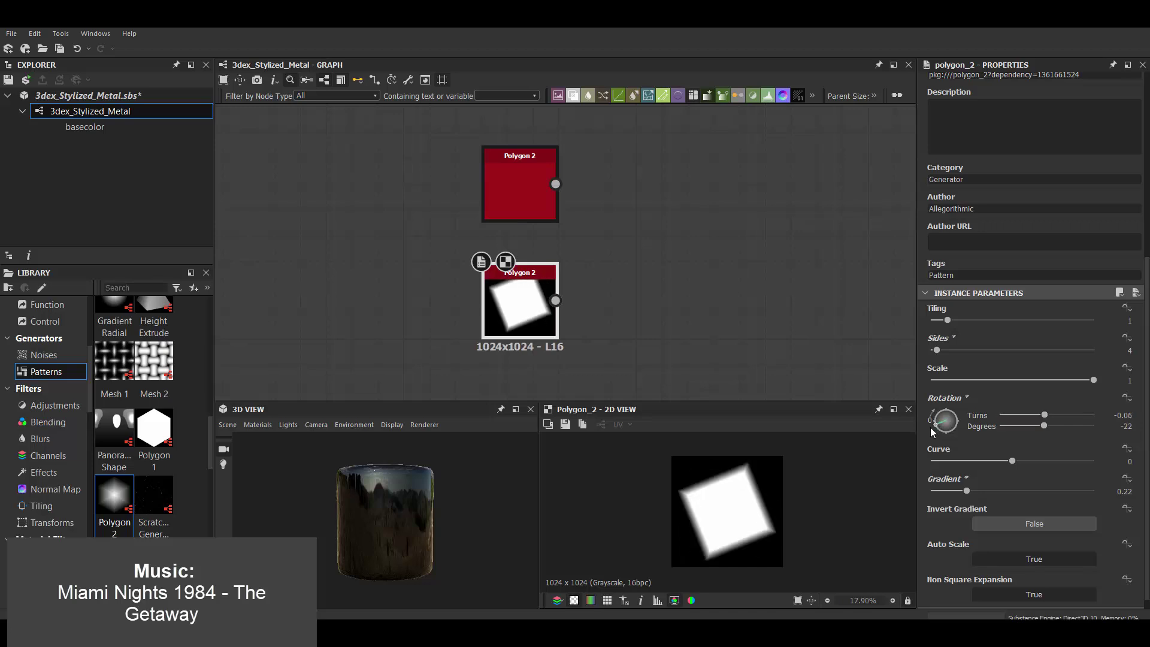
- Chain an offset Transformation 2D and a Mirror Grayscale on Mirror Axis Y after the square
key("space")
left_click(630, 238)
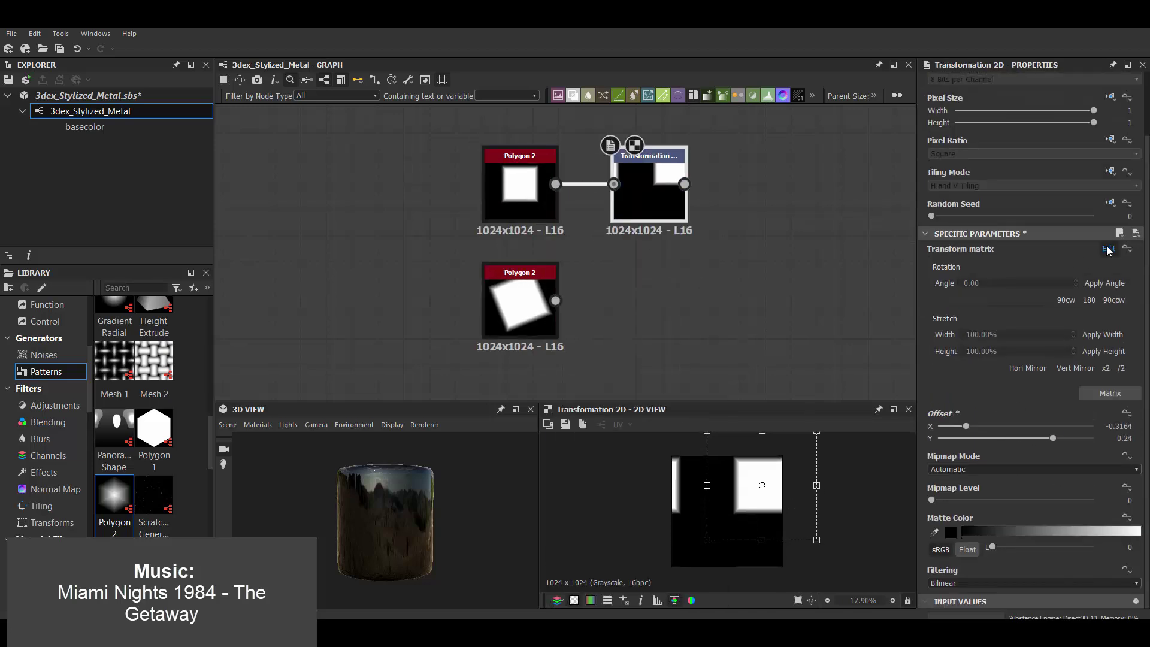
key("space")
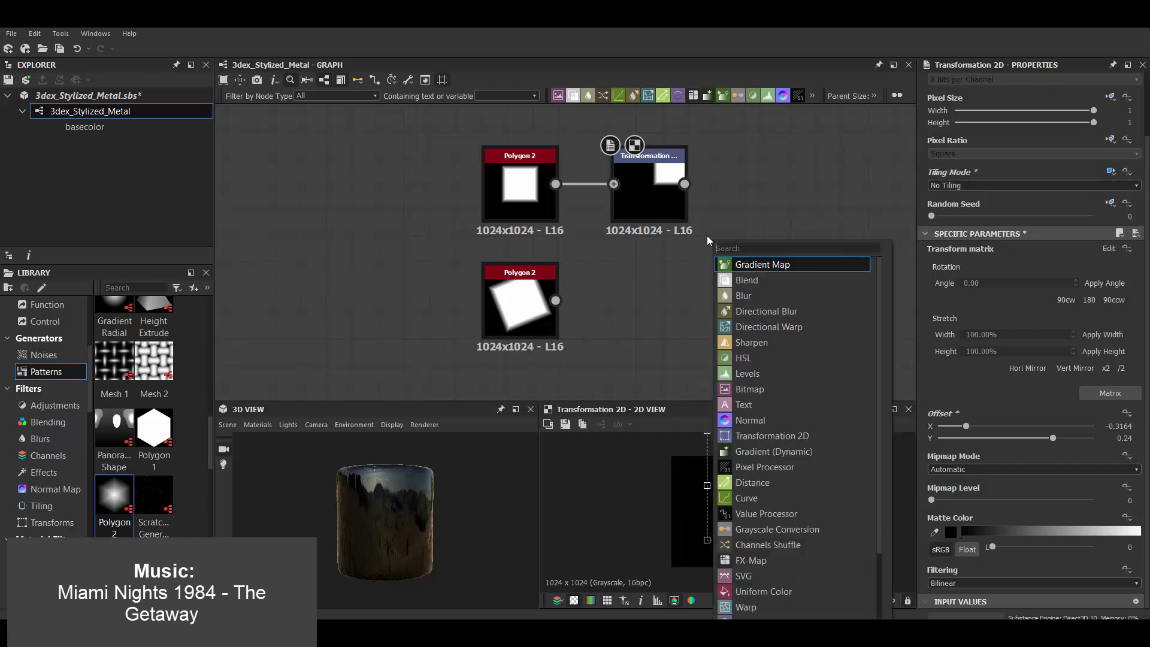
type("mirror")
left_click(755, 279)
scroll(1062, 447, "down", 1)
left_click(1013, 517)
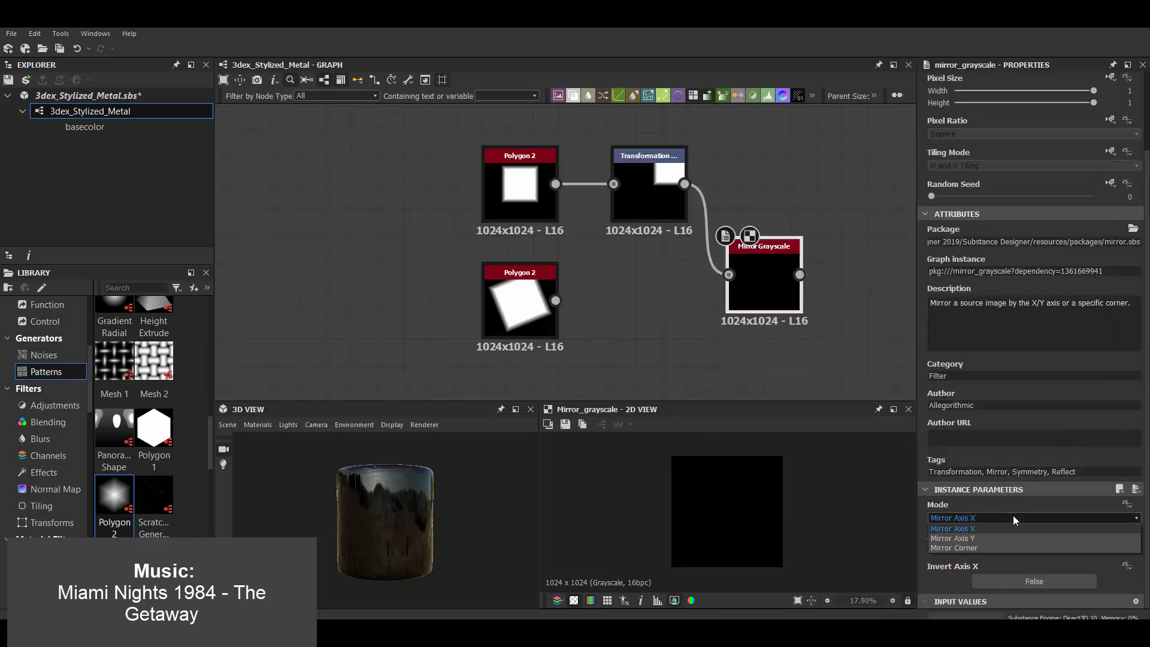
- Position the rotated square copy below the Mirror node and reframe the graph
left_click(658, 219)
scroll(520, 231, "down", 1)
middle_click_drag(629, 360, 515, 359)
left_click_drag(407, 294, 610, 359)
- Add a Blend of the rotated square and mirrored shape set to Subtract
key("space")
type("bl")
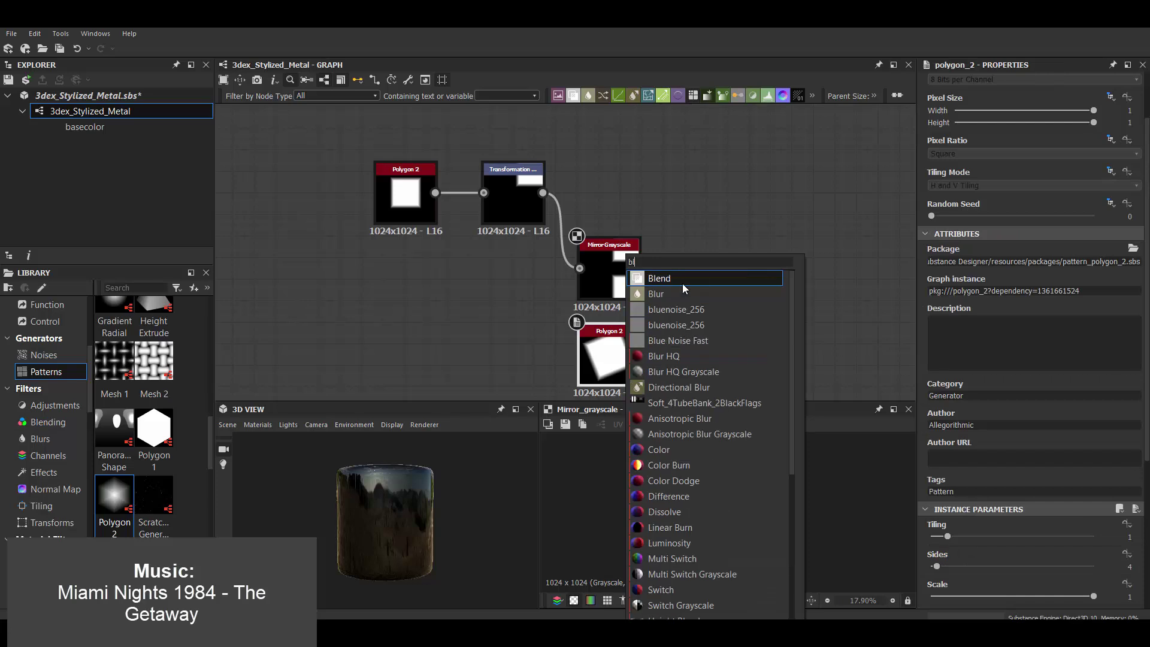
left_click(659, 280)
left_click_drag(639, 269, 687, 340)
left_click(514, 198)
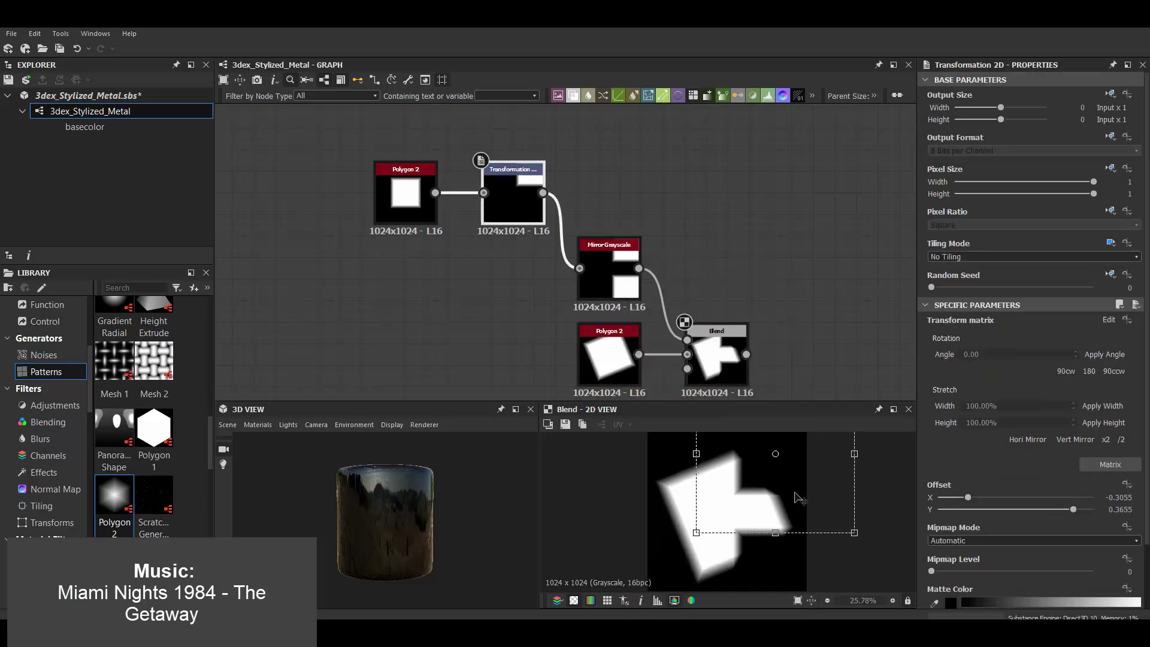
left_click(722, 363)
left_click(989, 363)
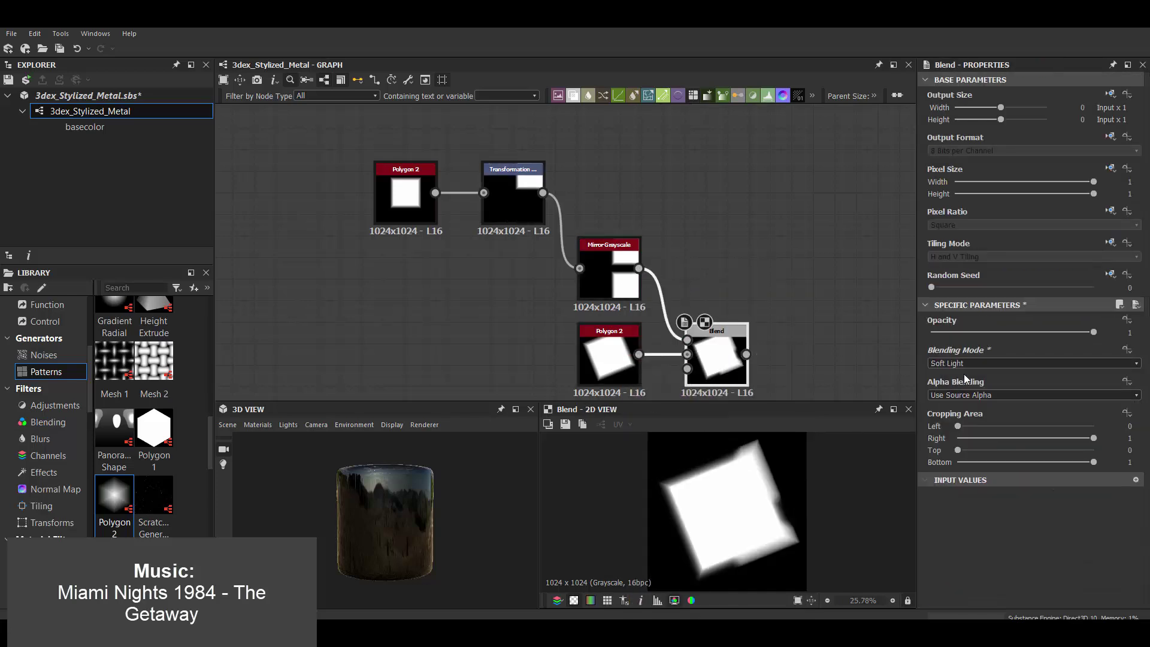
left_click(964, 363)
left_click(963, 393)
- Rearrange the rotated square, Blend and Mirror Grayscale nodes in the graph
left_click(389, 190)
scroll(1032, 508, "down", 3)
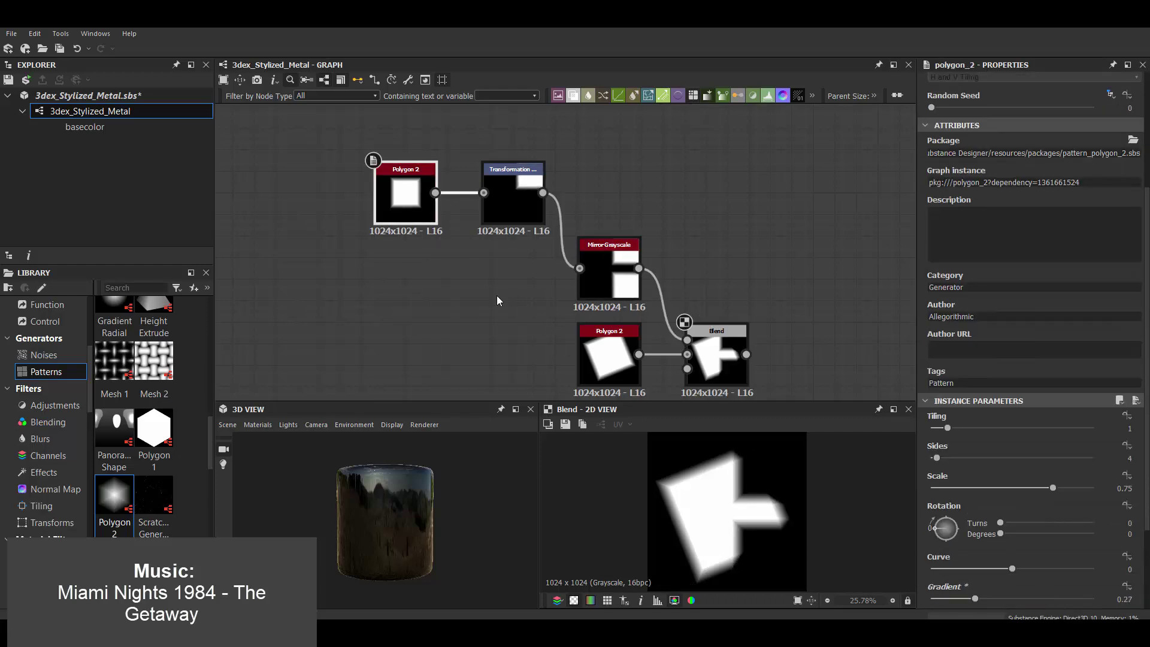
left_click_drag(609, 359, 403, 360)
left_click_drag(731, 360, 731, 350)
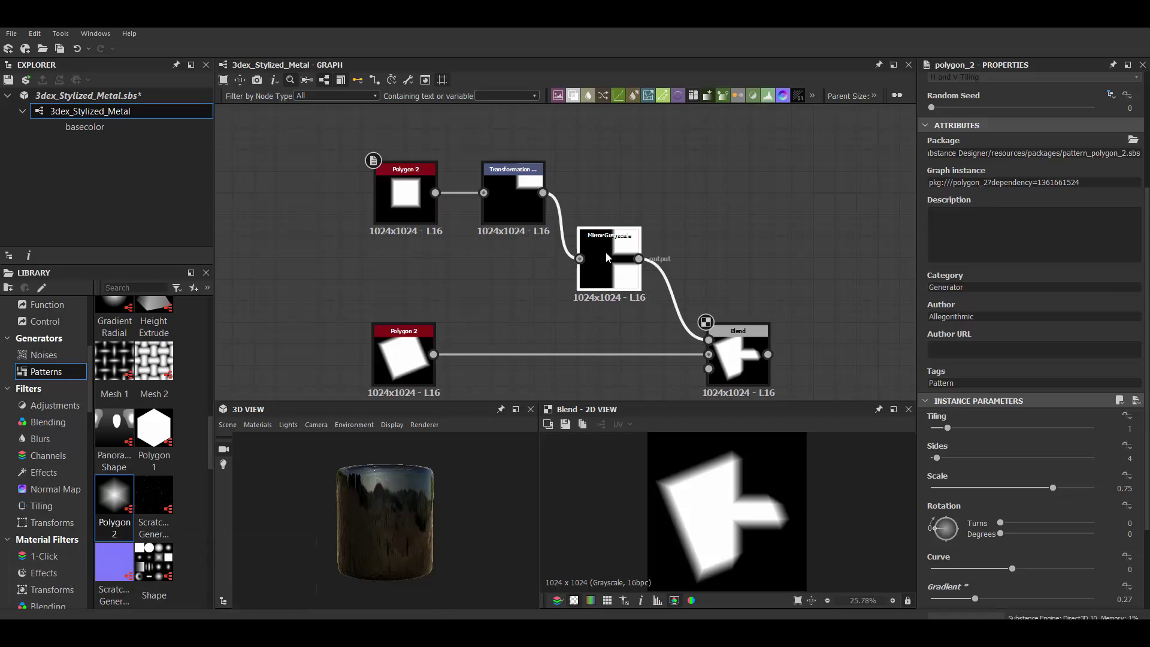
left_click_drag(609, 245, 588, 204)
- Try a Histogram Range of about 0.42 before the Blend, then delete it
key("space")
type("hist")
key("Return")
left_click(653, 303)
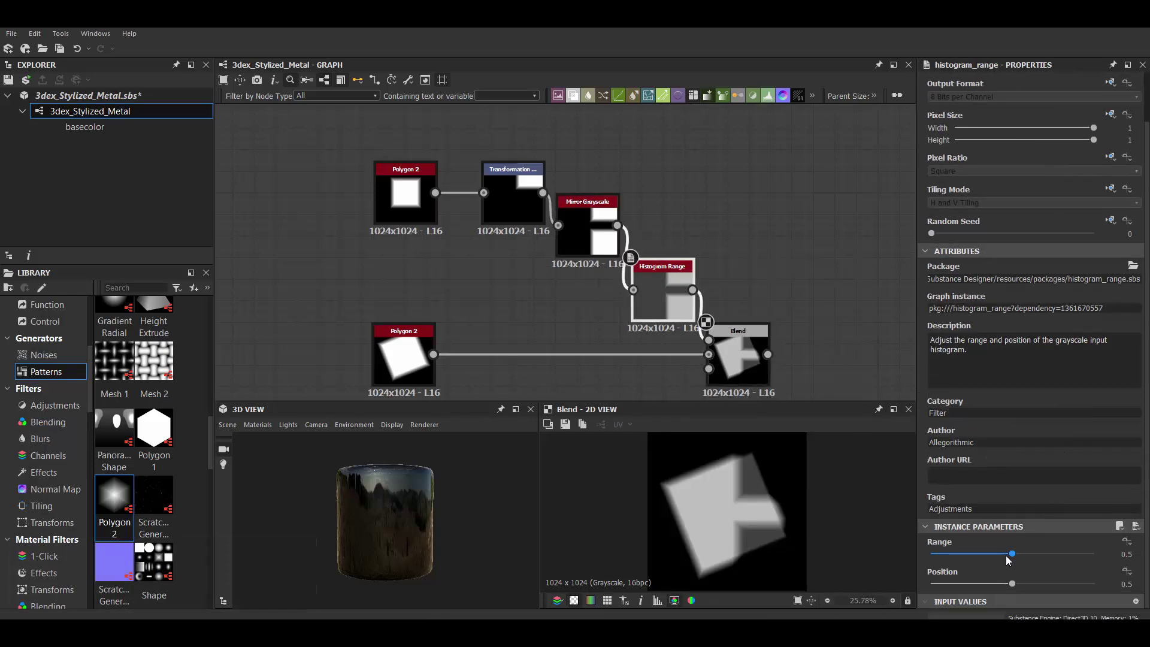
left_click_drag(1013, 553, 1002, 554)
key("Delete")
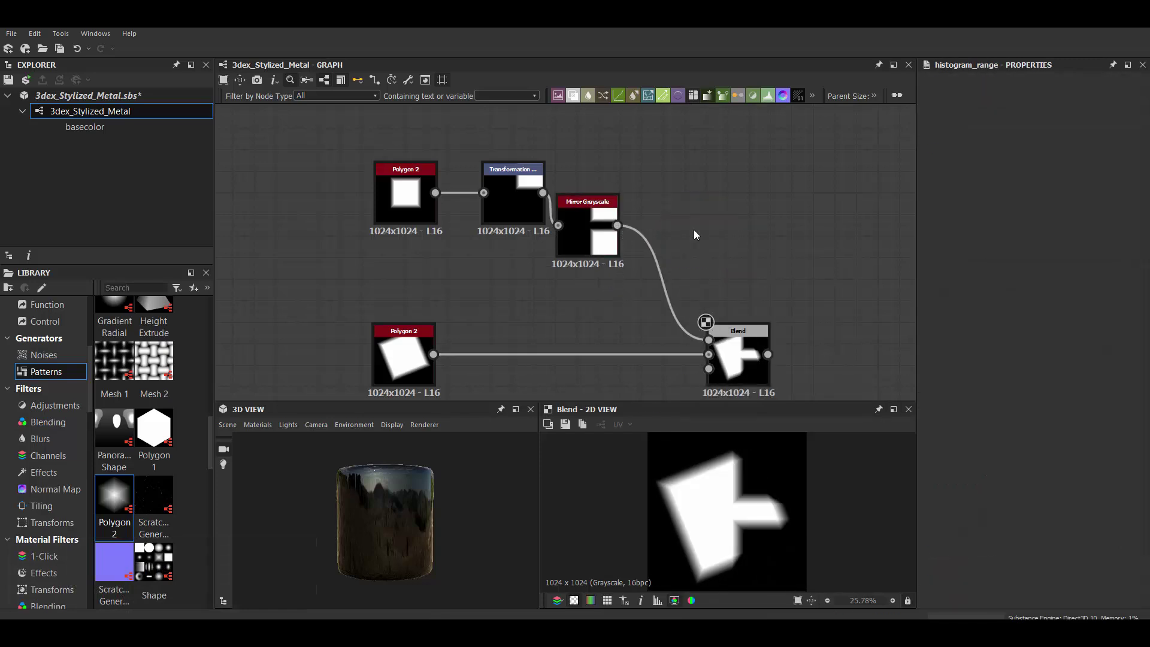
- Tidy the Transformation and Mirror nodes and branch a second Transformation 2D off the square
scroll(394, 240, "up", 2)
left_click_drag(515, 216, 472, 228)
left_click_drag(601, 257, 558, 240)
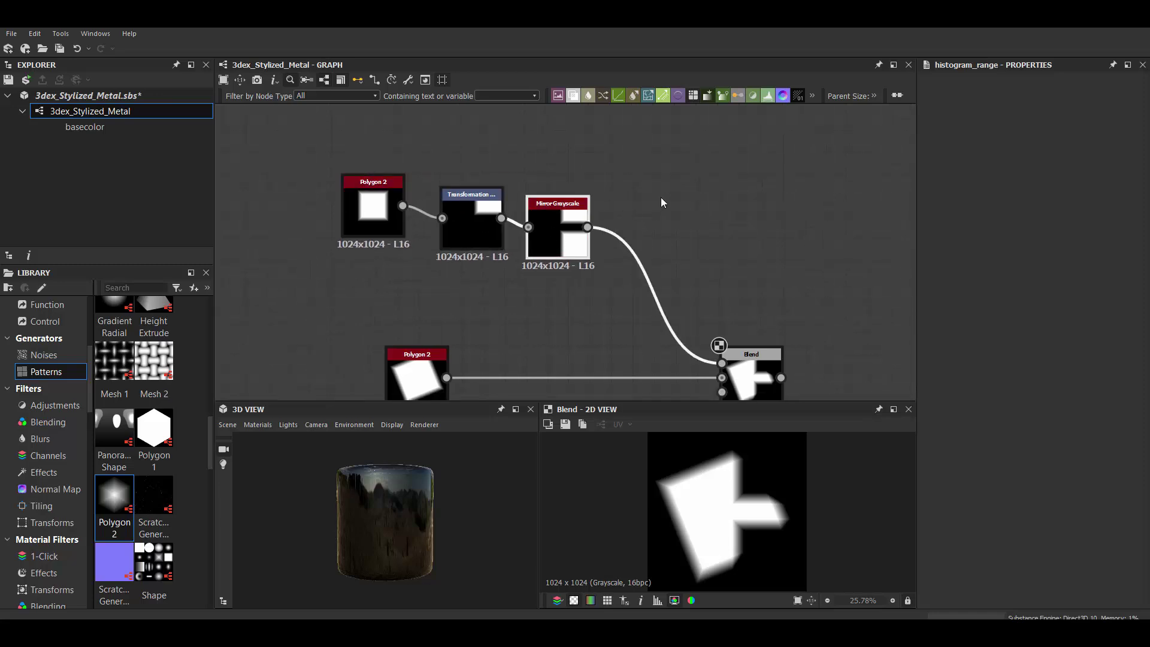
mouse_move(438, 185)
left_mouse_down()
mouse_move(601, 167)
mouse_move(730, 328)
left_mouse_up()
scroll(689, 338, "down", 1)
left_click(689, 339)
- Add a second Subtract Blend fed by the offset square copy
key("space")
type("b")
key("Return")
scroll(797, 354, "up", 2)
left_click(970, 363)
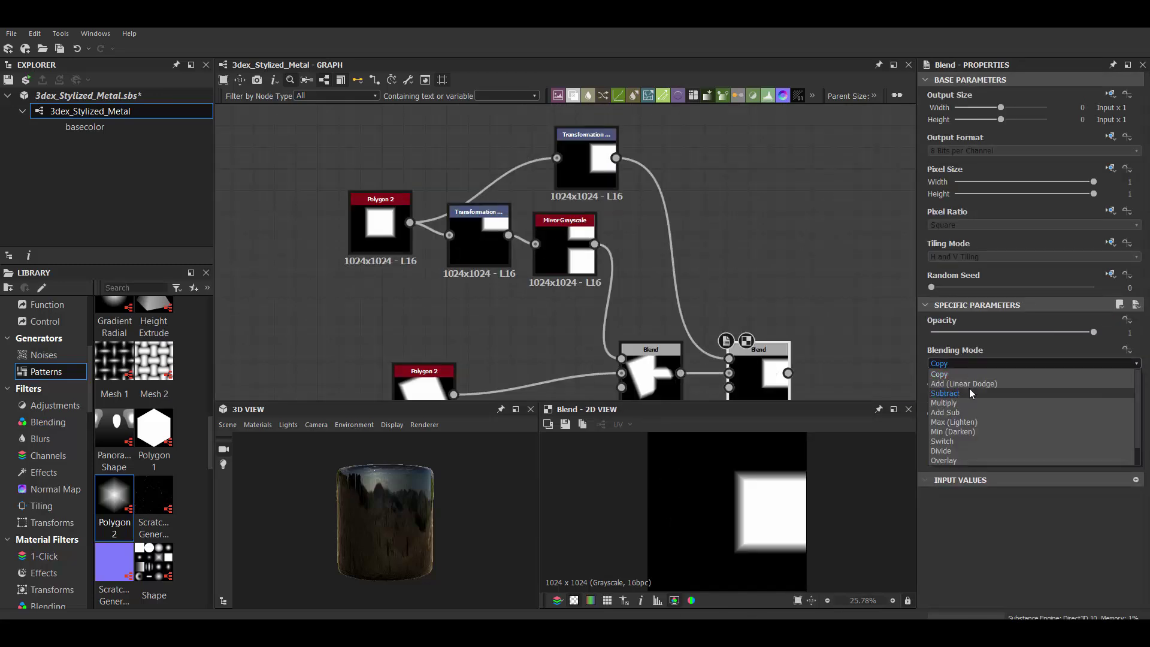
left_click(969, 388)
left_click_drag(1094, 332, 980, 332)
left_click(598, 170)
scroll(660, 300, "down", 3)
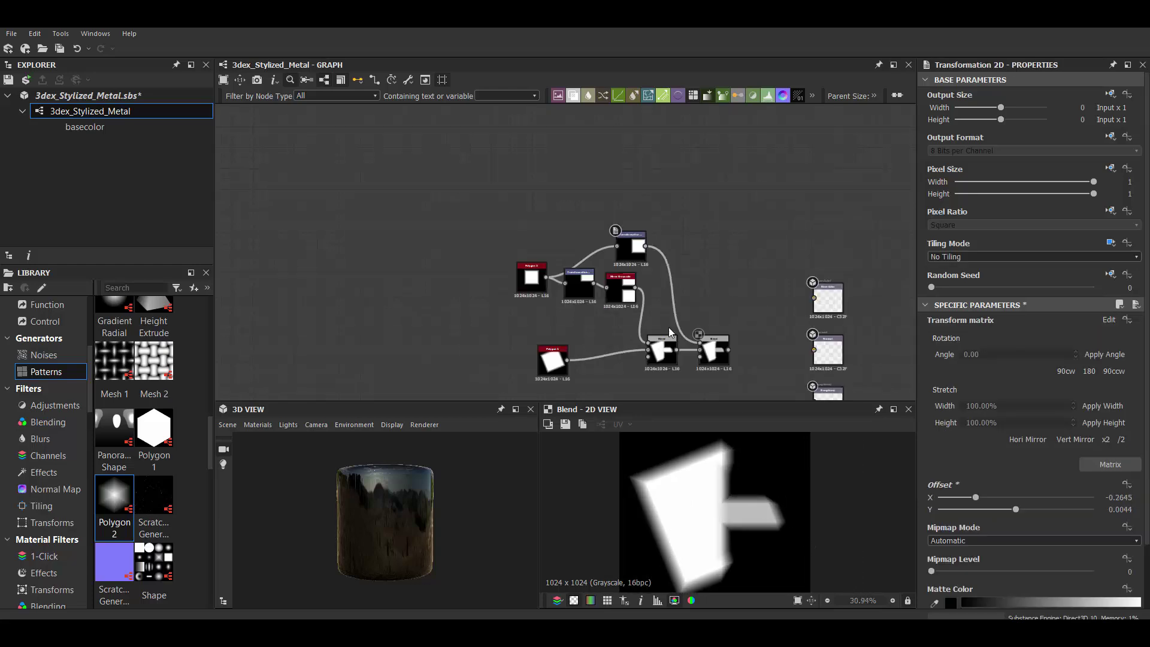
middle_click_drag(769, 332, 673, 315)
- Add a Tile Sampler with X/Y amounts of 5 using the Pattern Input
key("space")
type("til")
left_click(734, 402)
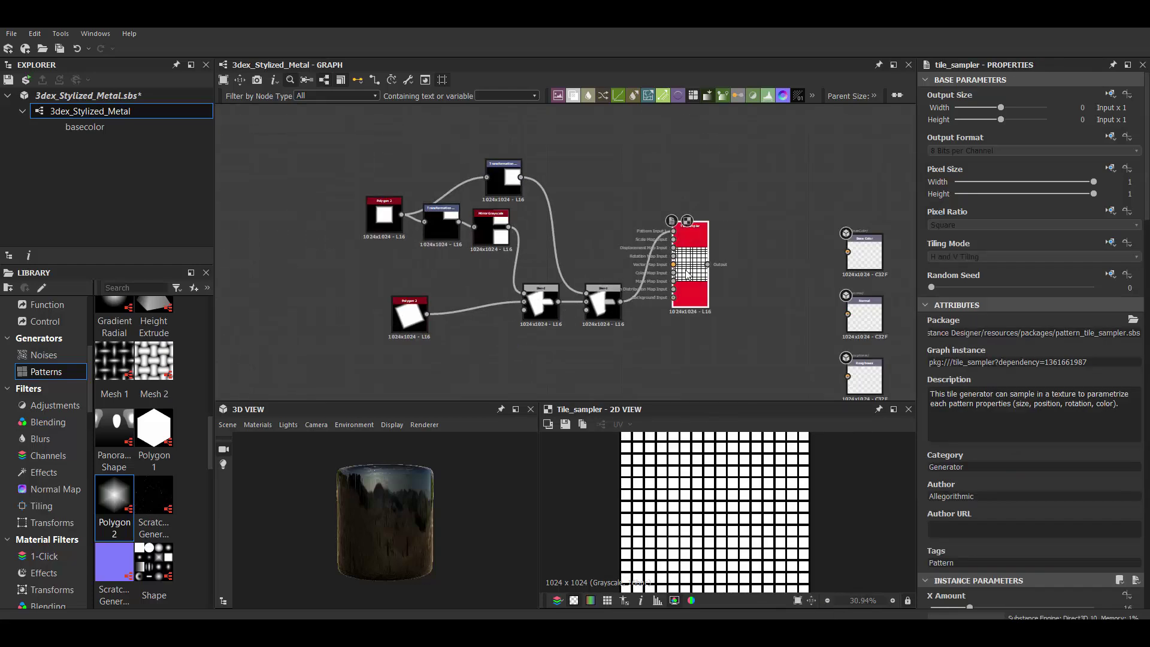
left_click(942, 392)
left_click_drag(958, 423, 944, 423)
left_click(1039, 503)
left_click(1040, 516)
- Raise the Tile Sampler's Color Random to 0.48
scroll(991, 512, "down", 5)
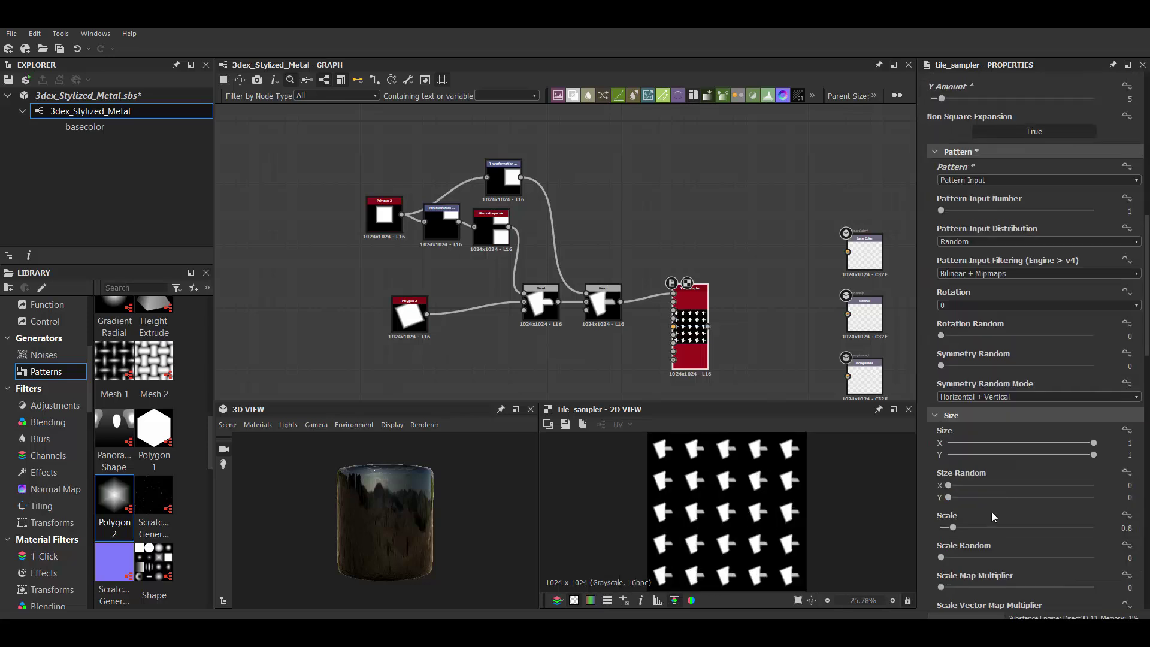
scroll(989, 508, "down", 5)
scroll(995, 497, "down", 2)
left_click_drag(1002, 488, 1015, 490)
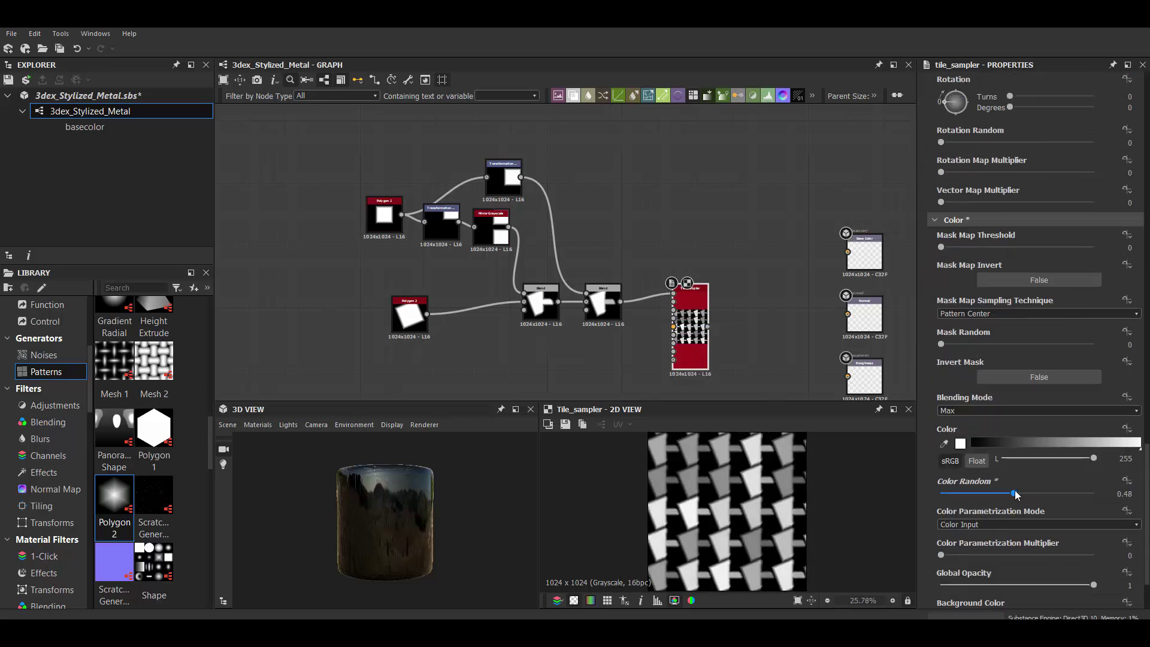
scroll(1033, 462, "up", 1)
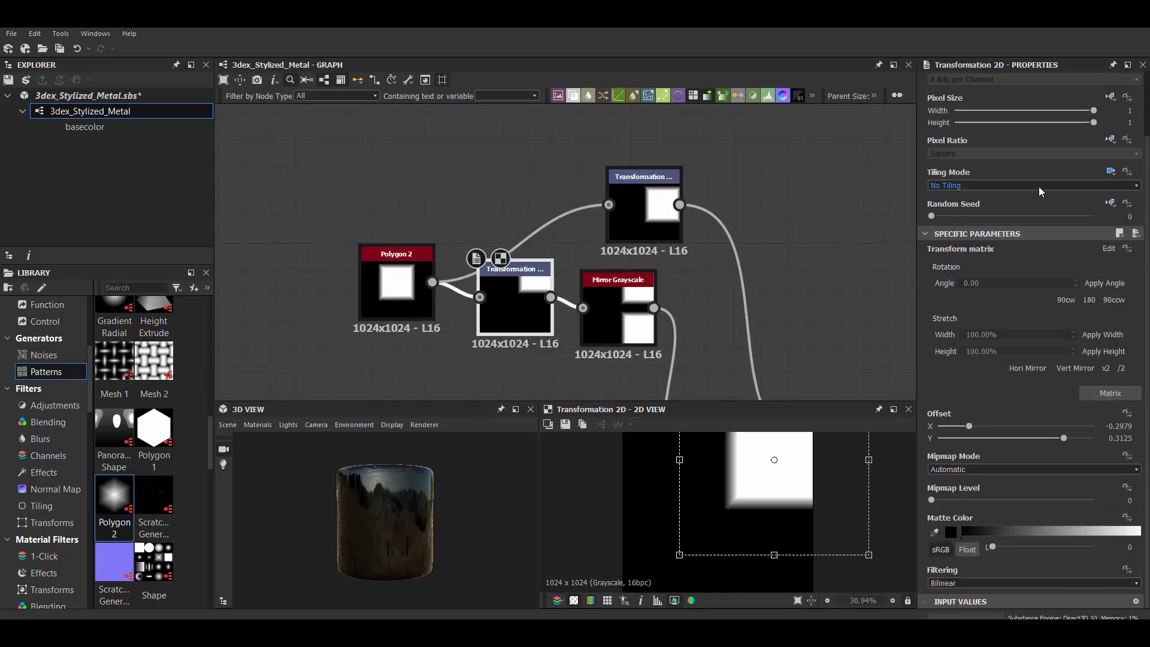
- Set the Transformation to tile both directions and inspect the Blend and Tile Sampler outputs
left_click(955, 225)
scroll(599, 252, "down", 3)
left_click(695, 324)
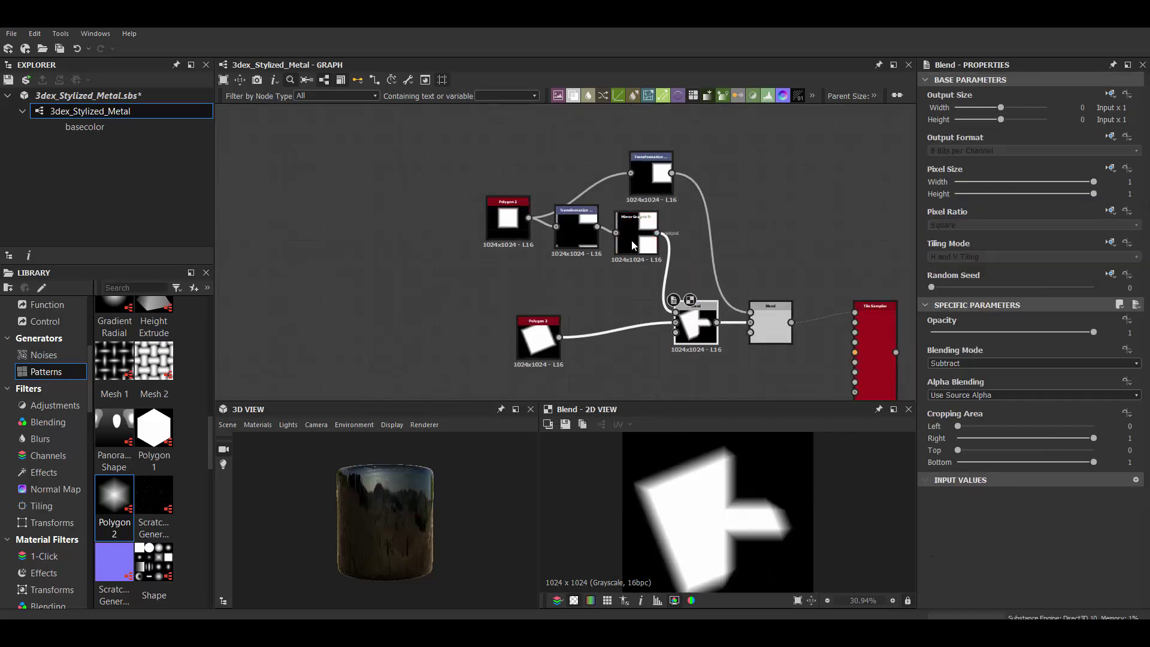
left_click(579, 247)
left_click(636, 239)
left_click(697, 326)
left_click(771, 323)
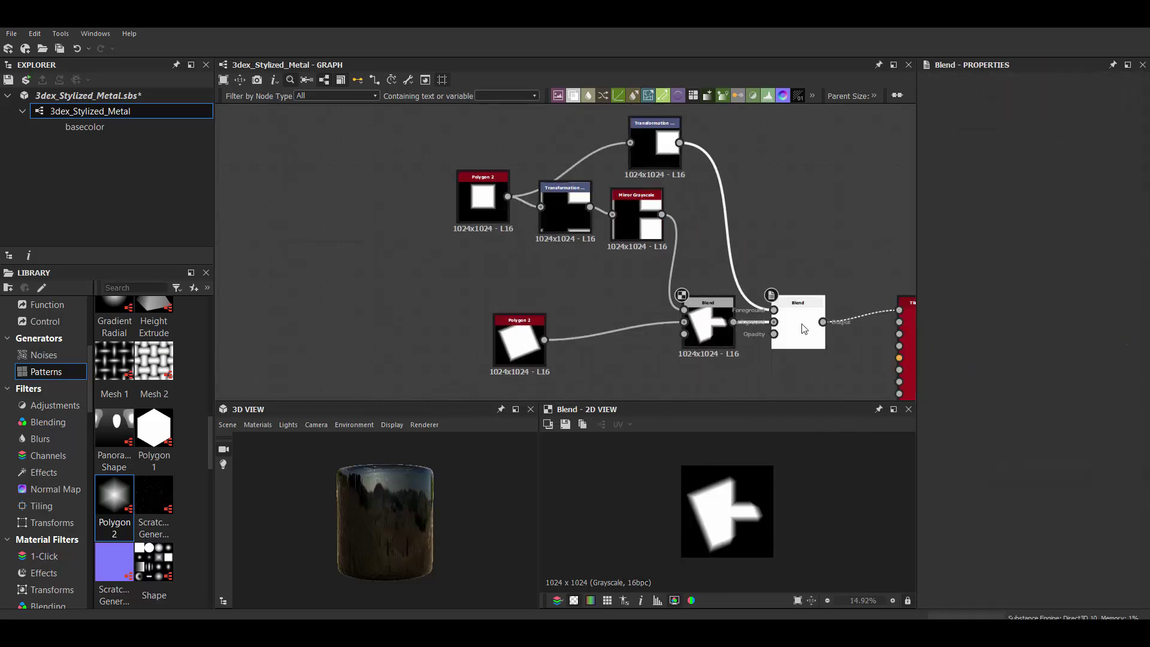
middle_click_drag(876, 347, 767, 326)
scroll(767, 326, "up", 1)
double_click(770, 332)
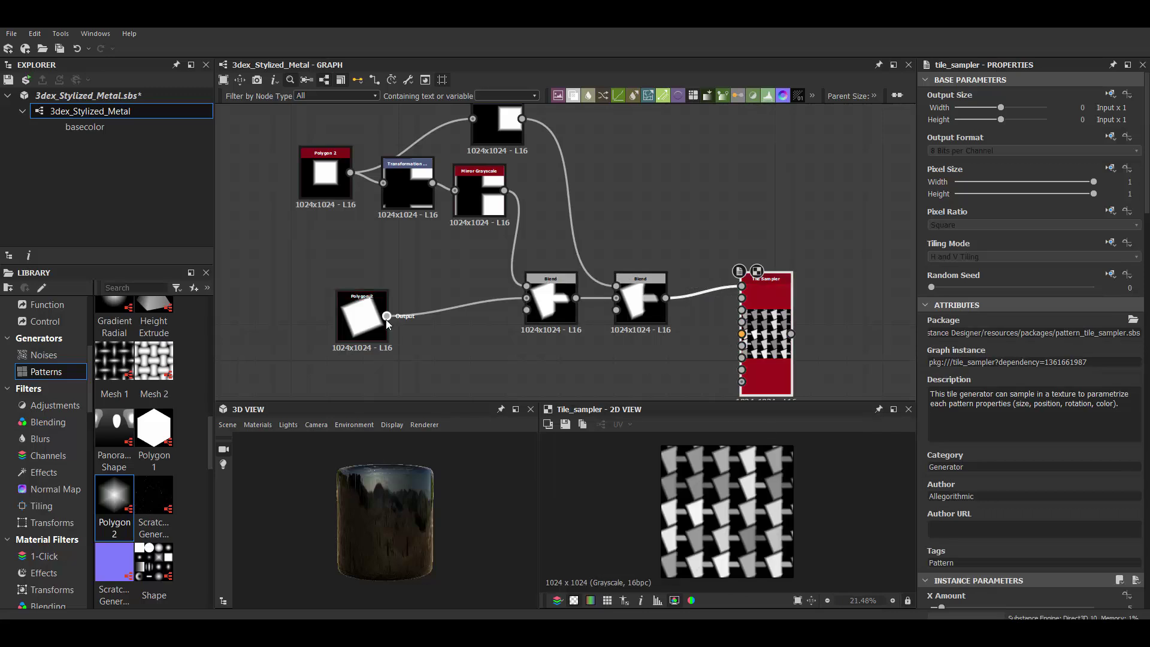
- Set the upper Polygon 2 scale to 0.9 and delete the second Blend node
left_click(336, 199)
scroll(1054, 520, "down", 3)
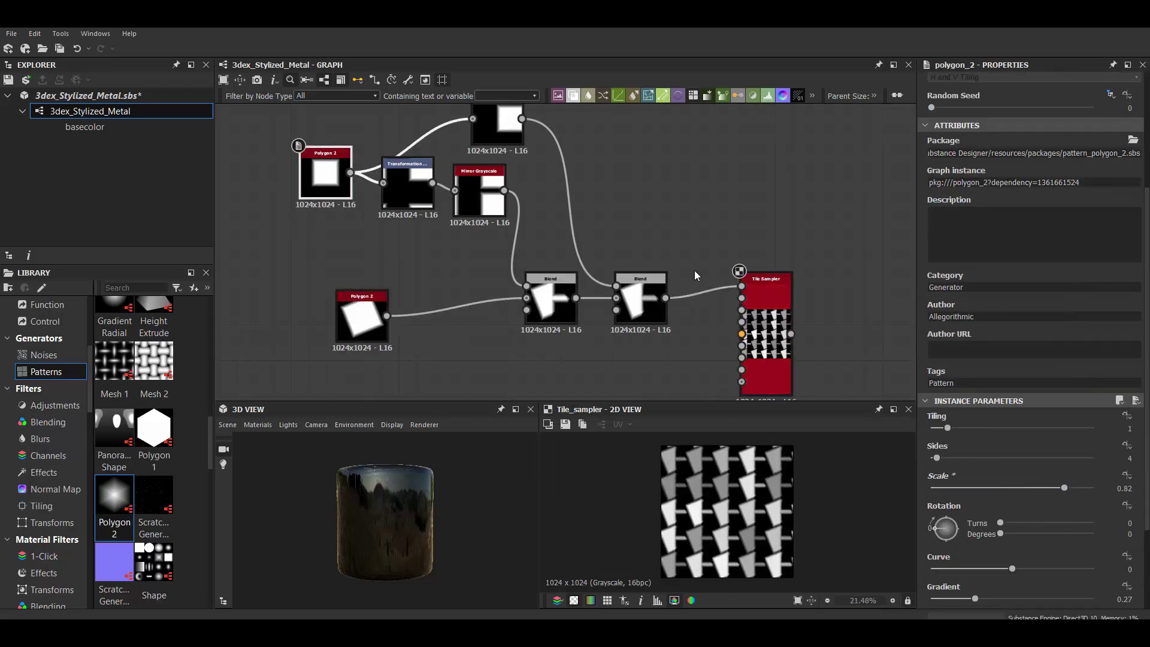
double_click(542, 290)
left_click_drag(1065, 559, 1078, 561)
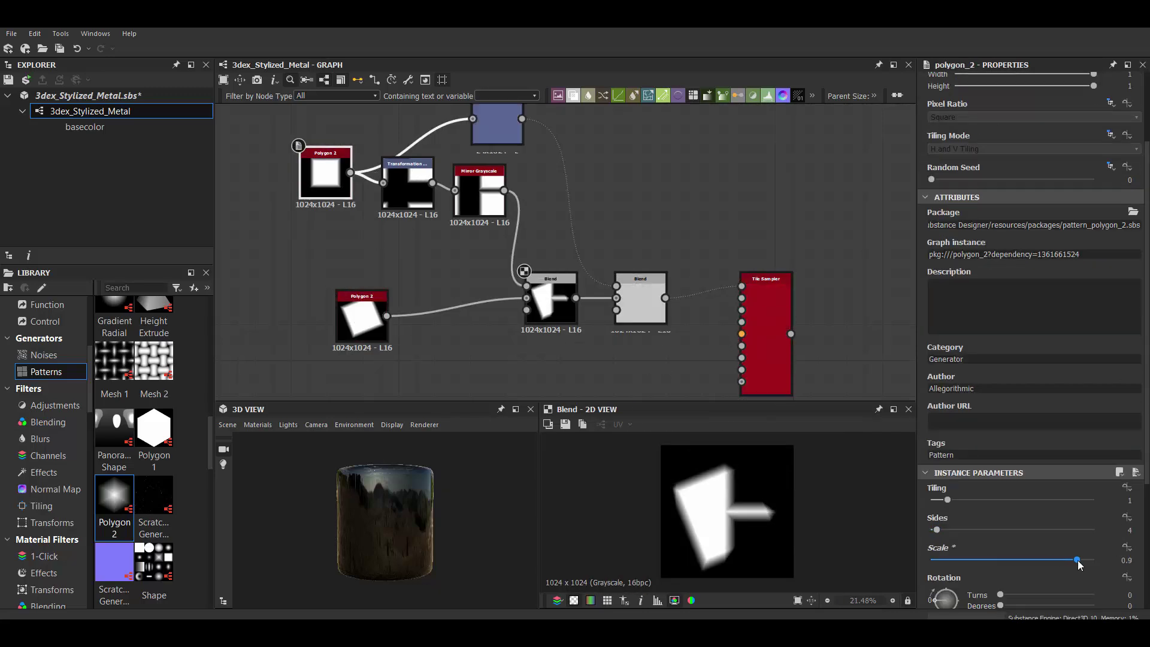
double_click(640, 299)
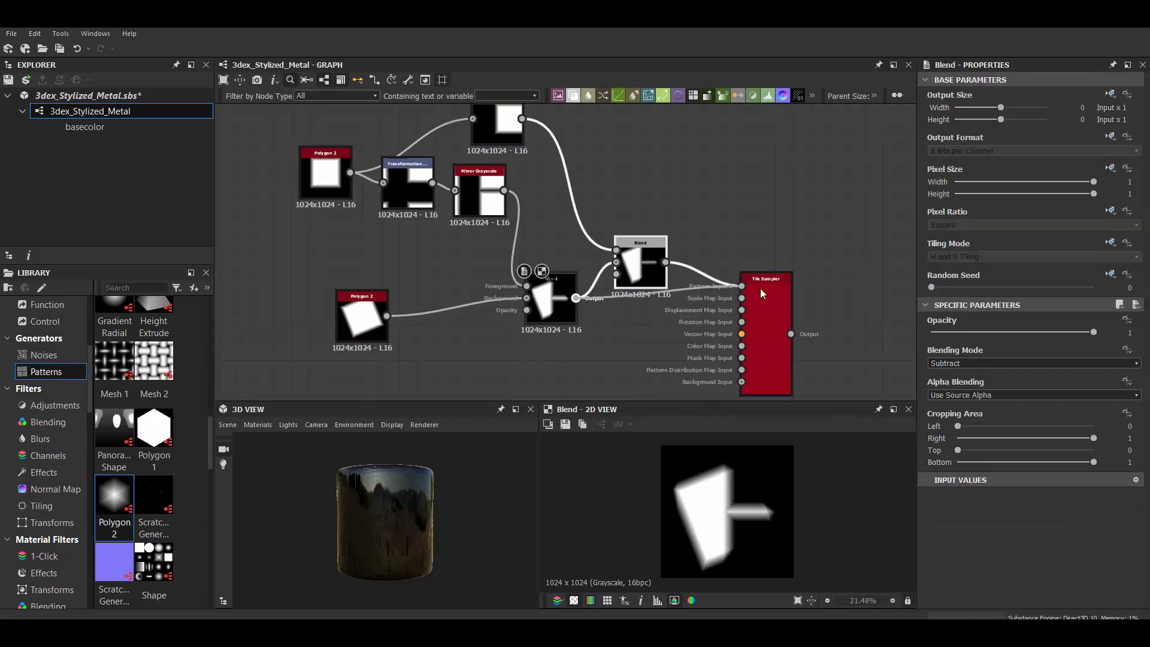
key("Delete")
- Add a Normal node after the Tile Sampler, followed by a Curvature Smooth node
double_click(764, 321)
scroll(634, 243, "down", 2)
key("space")
type("normal")
key("Return")
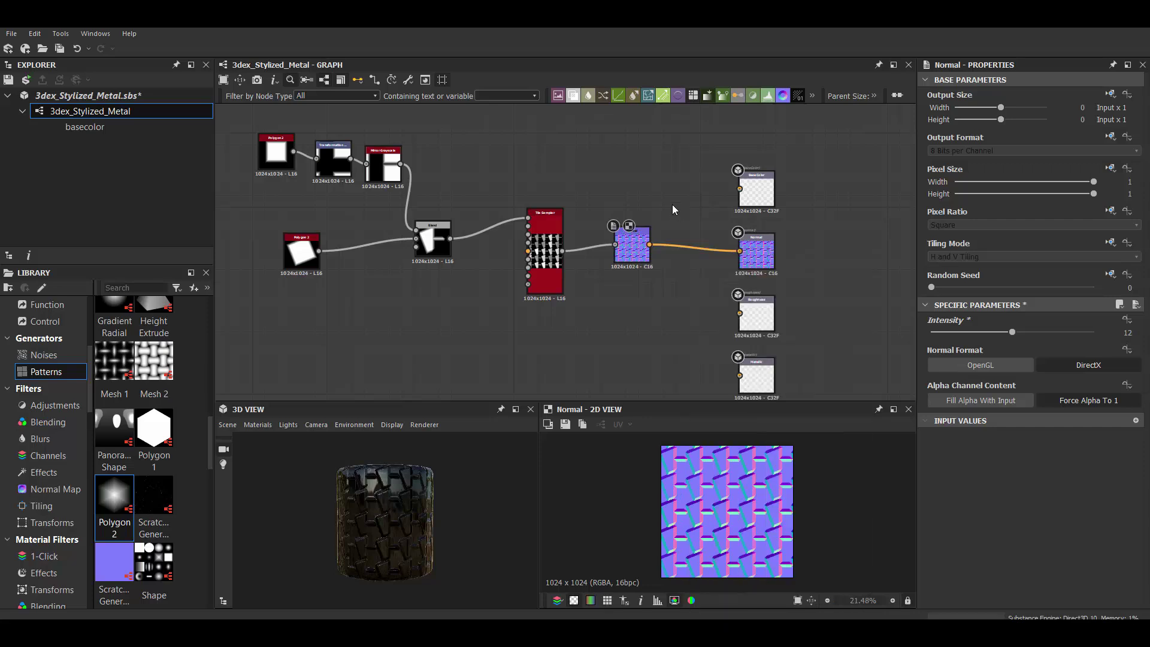
key("space")
type("curvature smooth")
key("Return")
- Add a grayscale Uniform Color at value 78 wired into the Roughness output
key("space")
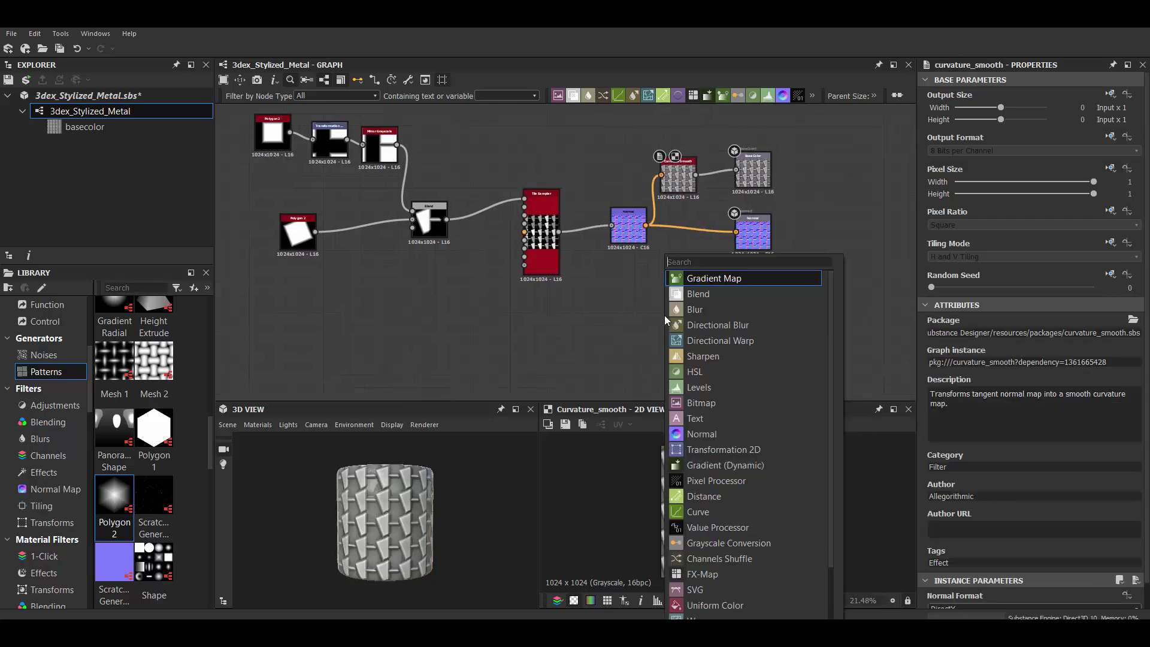
type("uniform")
key("Return")
left_click(1045, 337)
left_click(1142, 368)
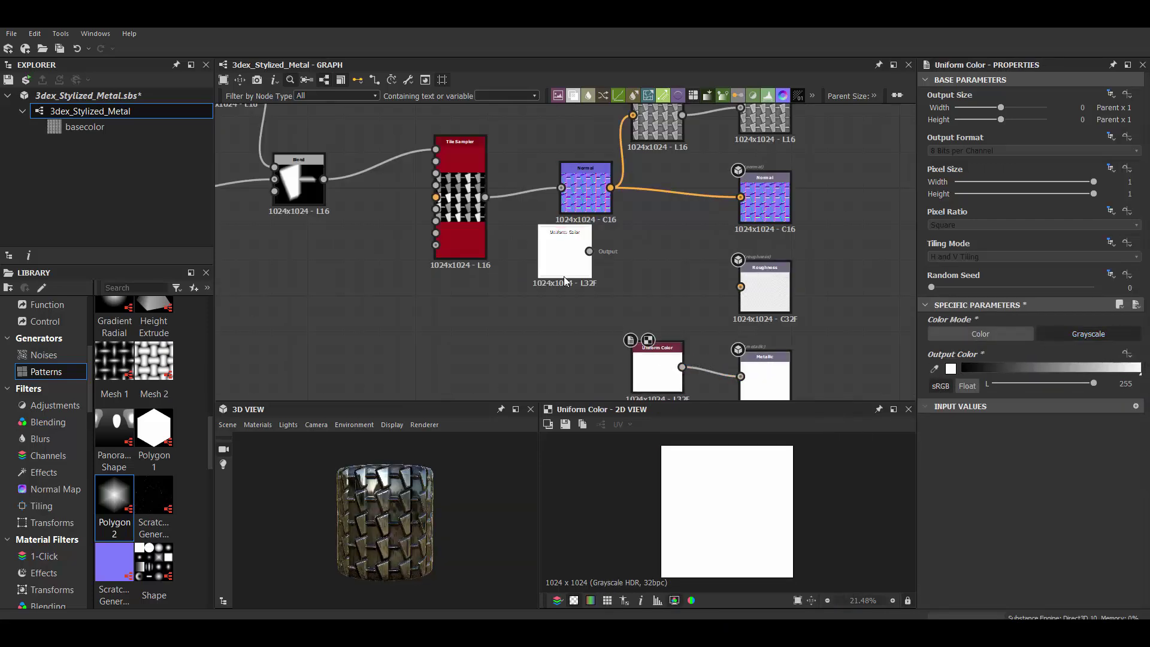
left_click_drag(564, 276, 640, 295)
left_click_drag(667, 272, 740, 286)
left_click_drag(1094, 383, 1023, 383)
left_click_drag(642, 281, 655, 305)
- Test random tile mirroring and set Tile Sampler scale 1.56 with a 0.53 offset
scroll(532, 244, "up", 1)
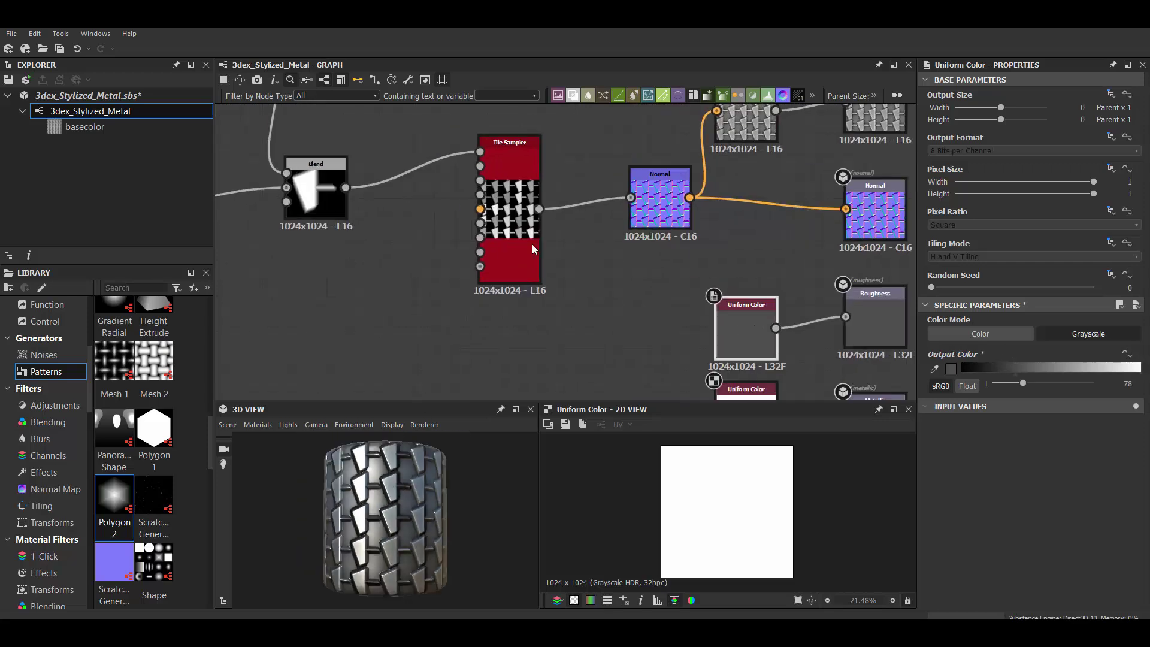
double_click(532, 248)
middle_click_drag(467, 249, 570, 286)
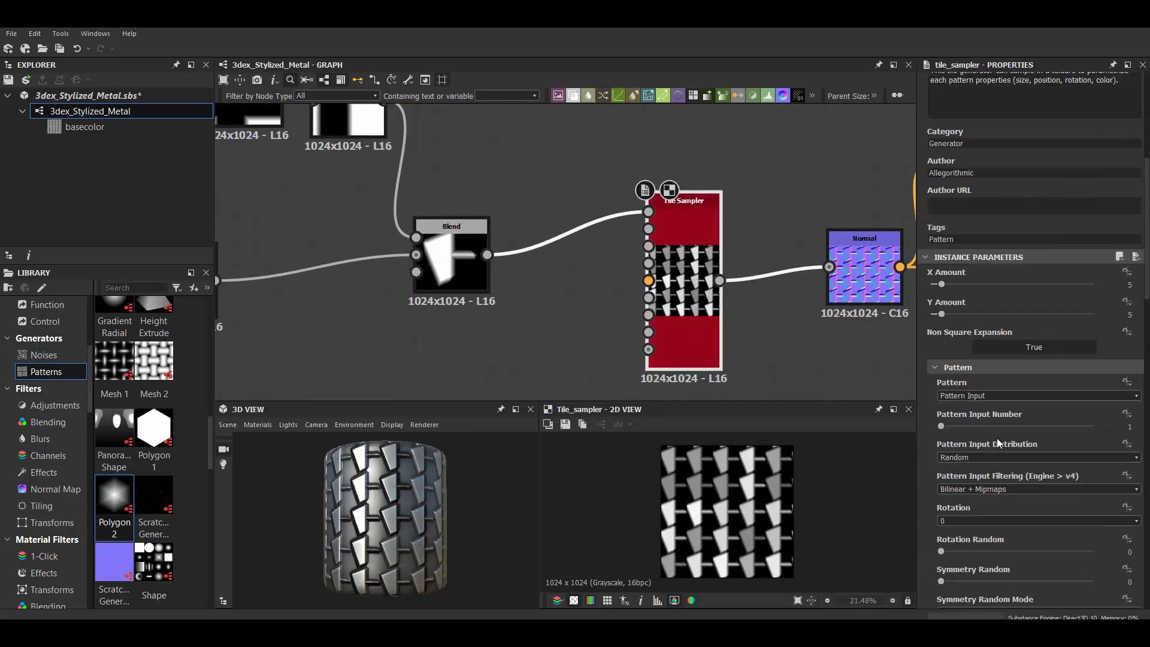
scroll(997, 438, "down", 1)
scroll(989, 407, "down", 1)
left_click_drag(975, 513, 921, 509)
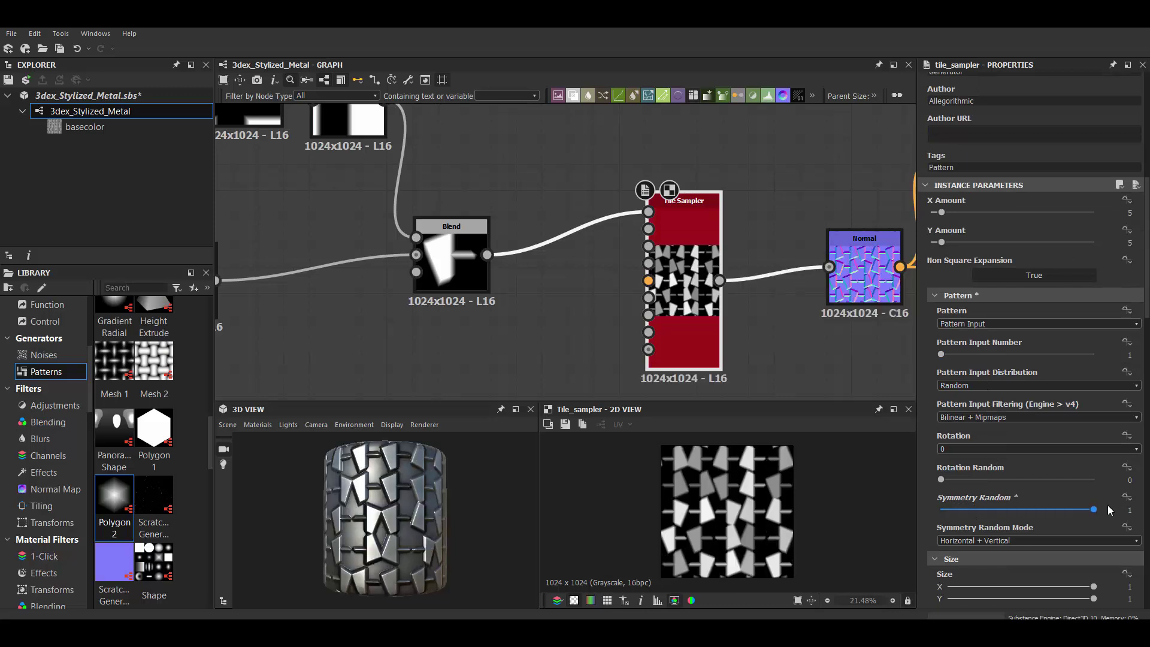
scroll(932, 508, "down", 3)
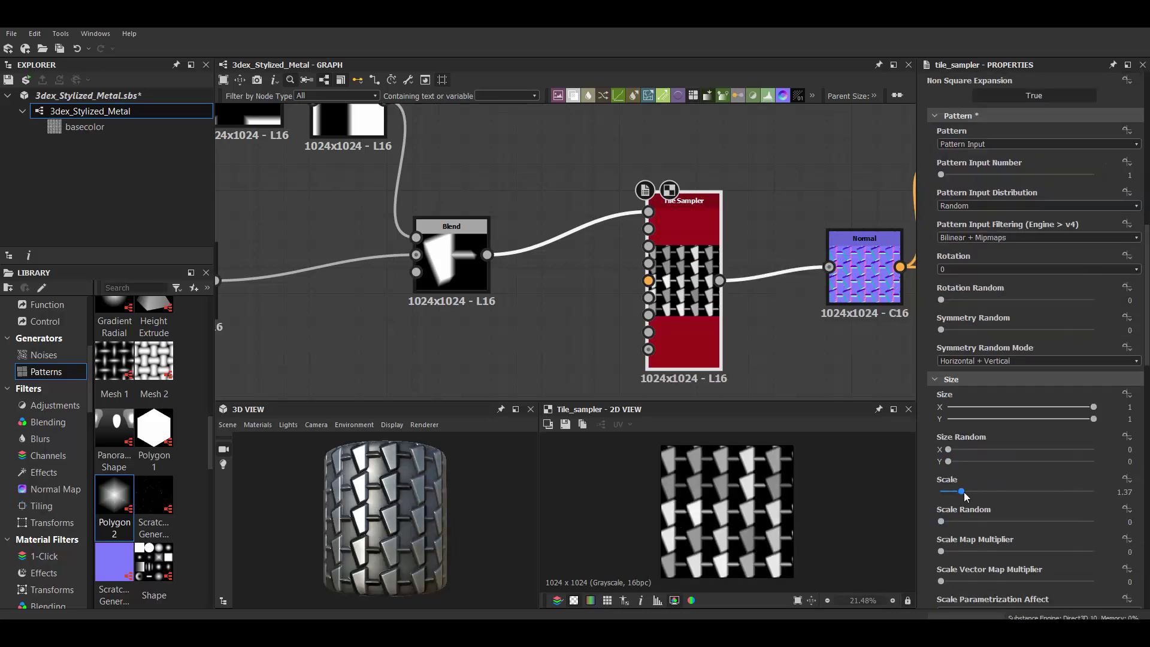
scroll(935, 508, "down", 2)
left_click_drag(942, 509, 1004, 508)
left_click_drag(961, 311, 965, 311)
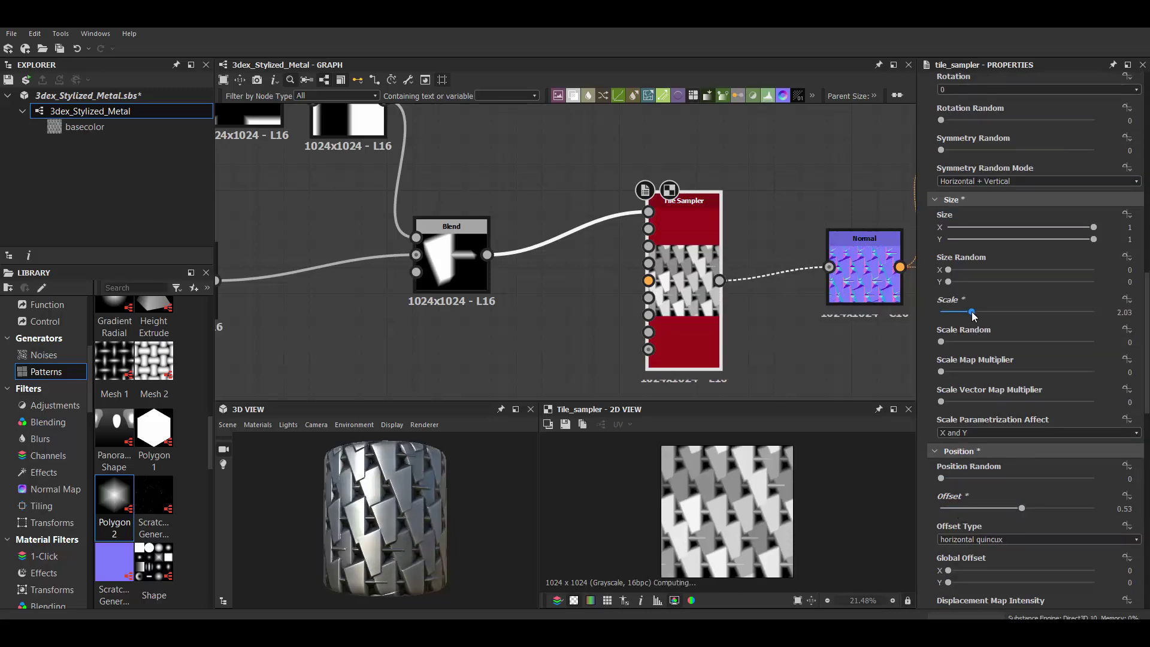
- Undo the tile rotation change and set Rotation Random 0.55 and Color Random 0.56
scroll(977, 454, "down", 2)
scroll(976, 454, "down", 1)
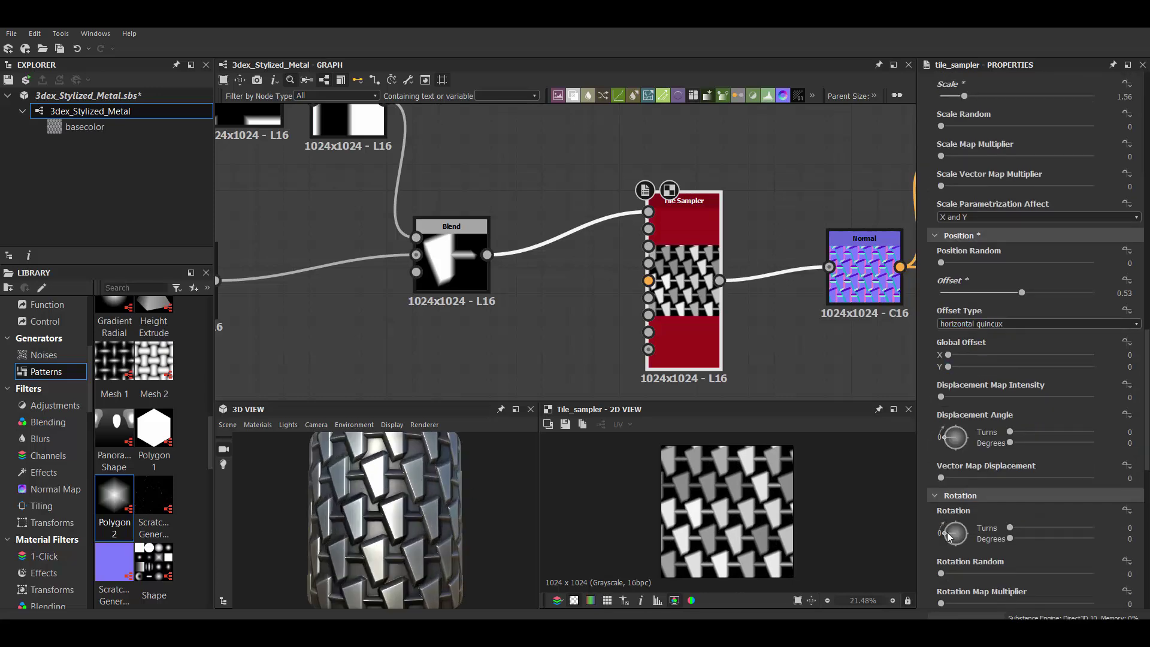
left_click_drag(951, 528, 949, 538)
scroll(973, 520, "down", 1)
key("ctrl+z")
scroll(947, 538, "down", 1)
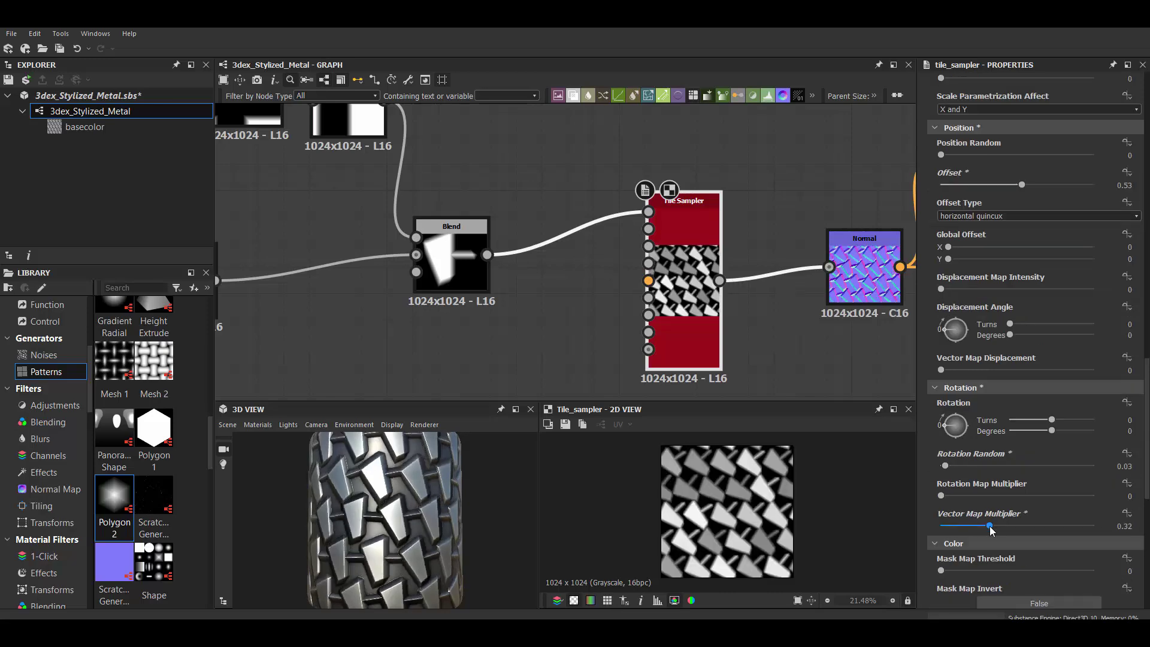
scroll(980, 496, "down", 5)
scroll(980, 496, "down", 1)
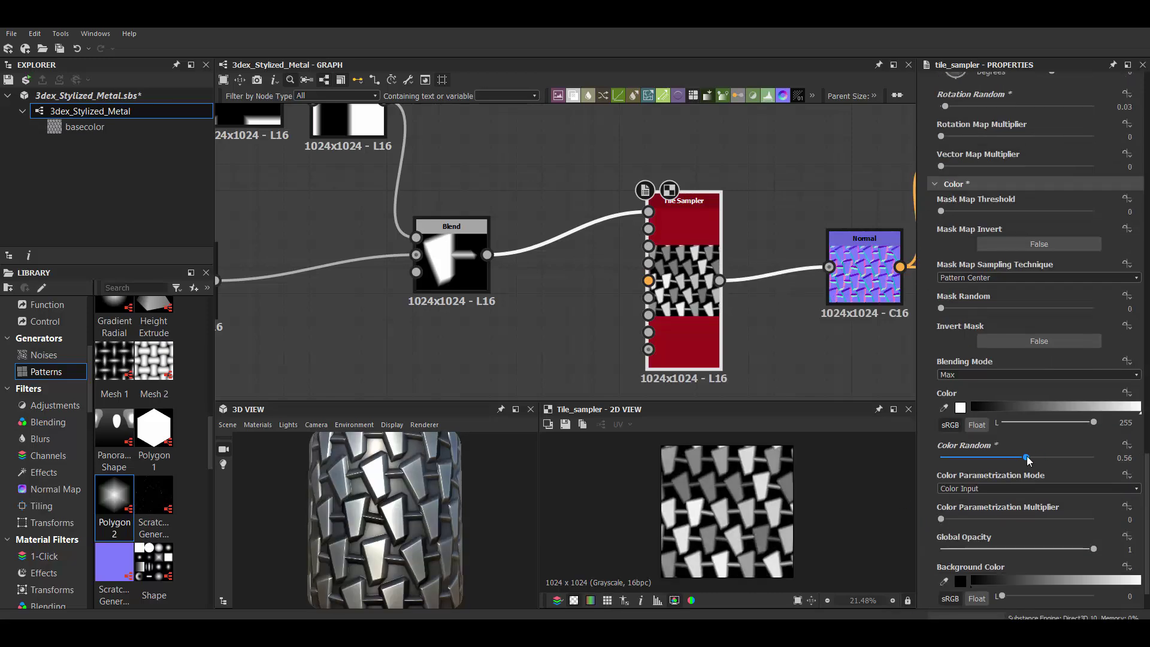
scroll(982, 485, "down", 1)
scroll(998, 452, "up", 8)
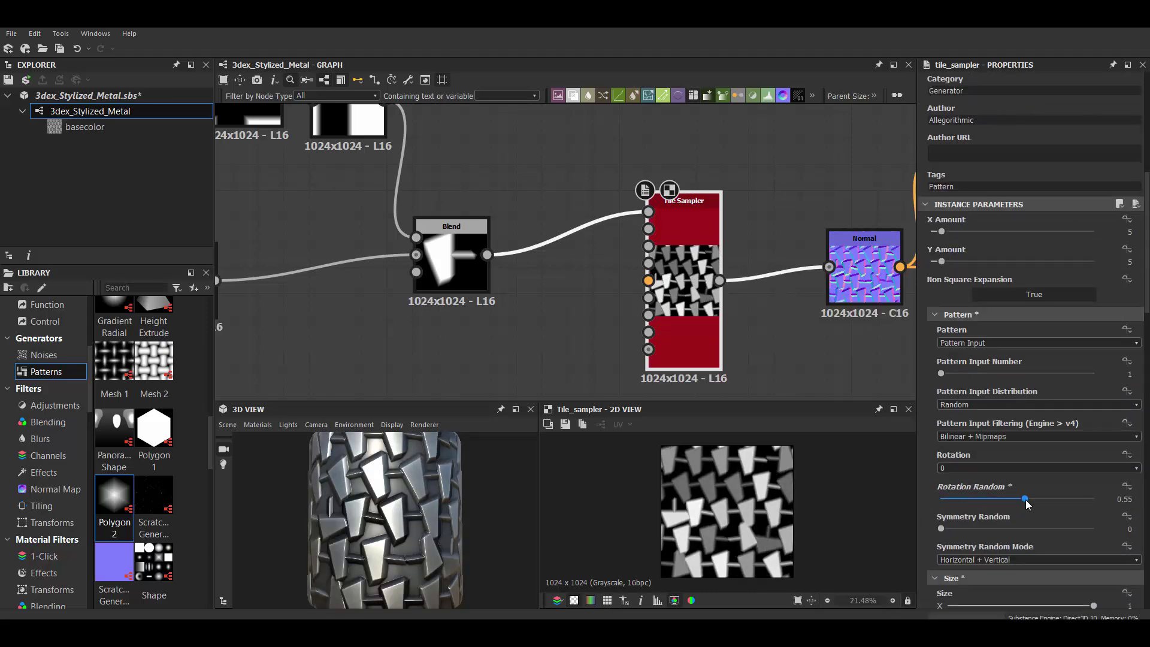
- Rotate the Polygon 2 square to 145° and soften its edge gradient to 0.21
middle_click_drag(336, 258, 579, 327)
left_click(437, 326)
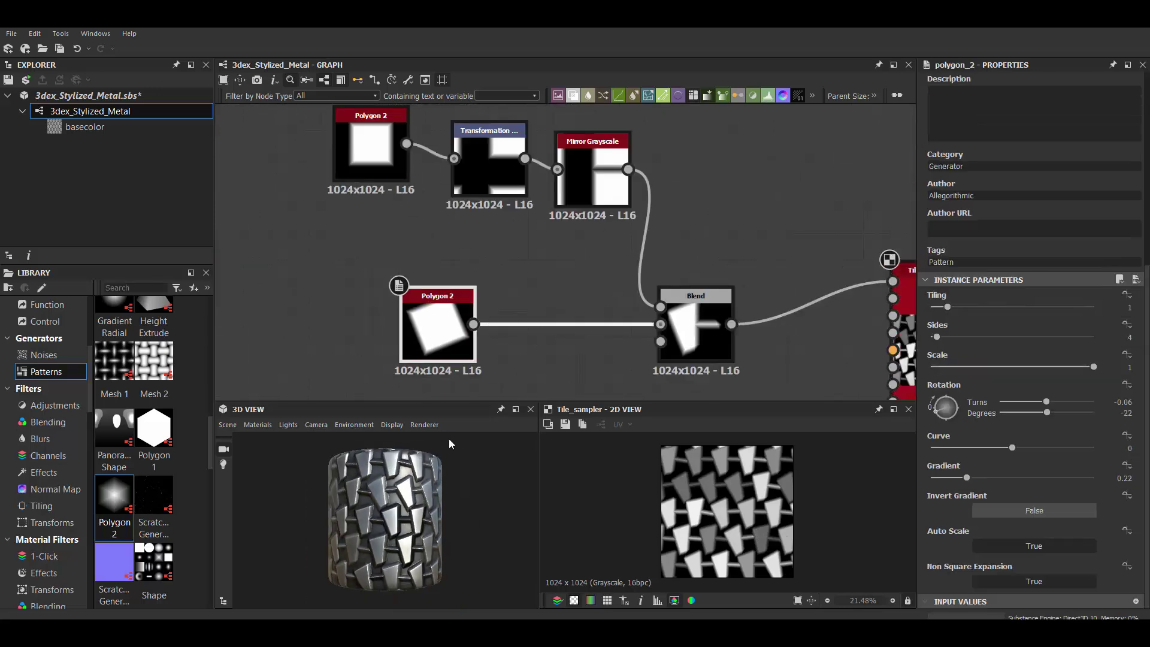
left_click_drag(939, 415, 956, 401)
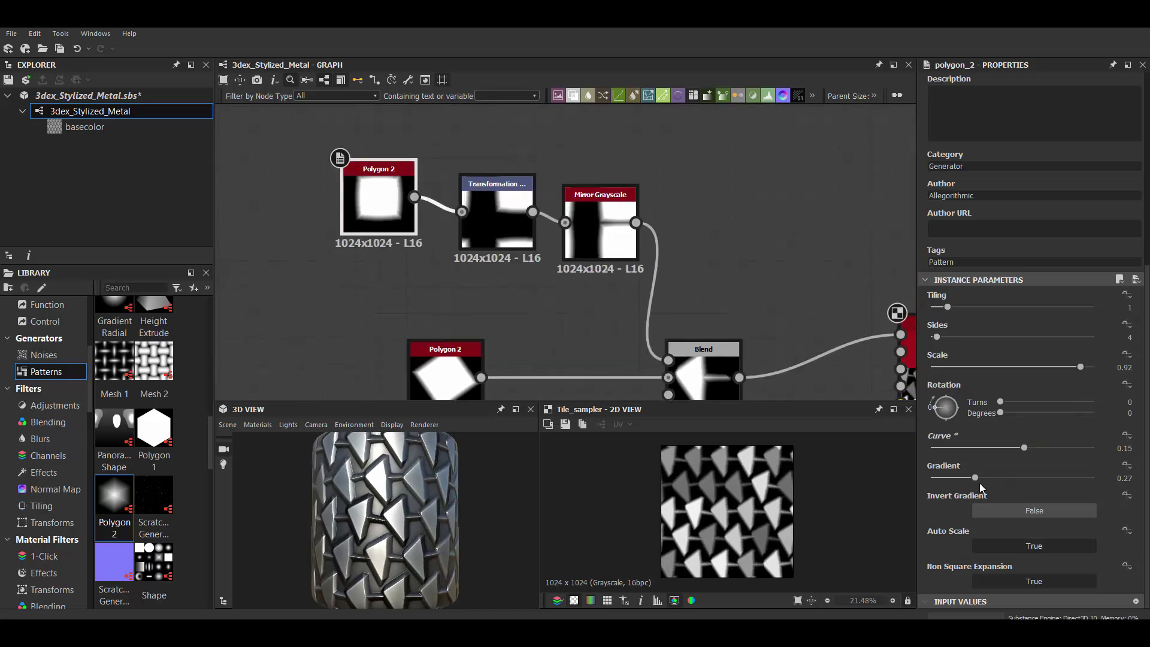
left_click_drag(976, 477, 991, 477)
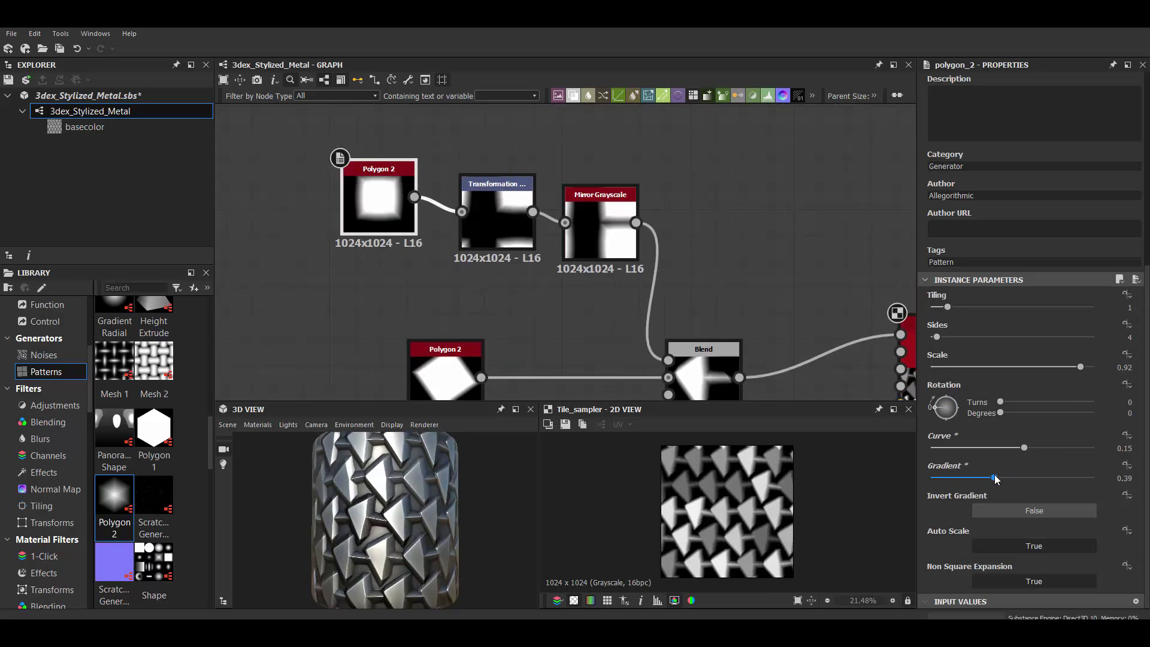
left_click_drag(970, 479, 965, 478)
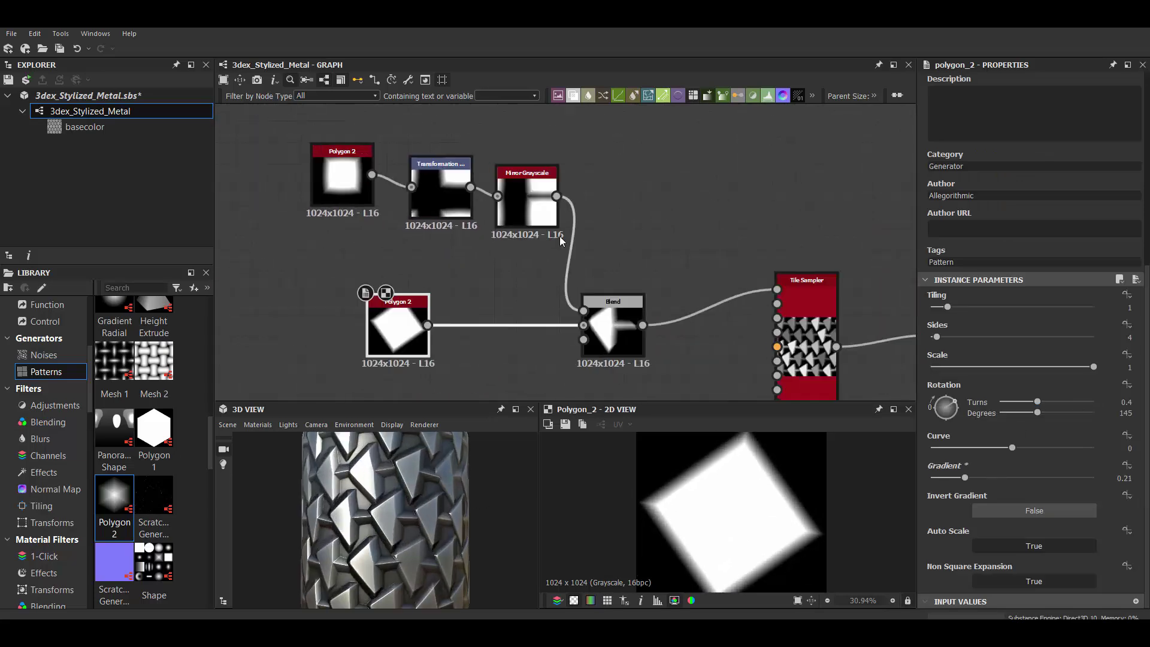
- Switch the 3D View mesh to a plane and orbit it at an angle
scroll(563, 270, "down", 3)
left_click(227, 428)
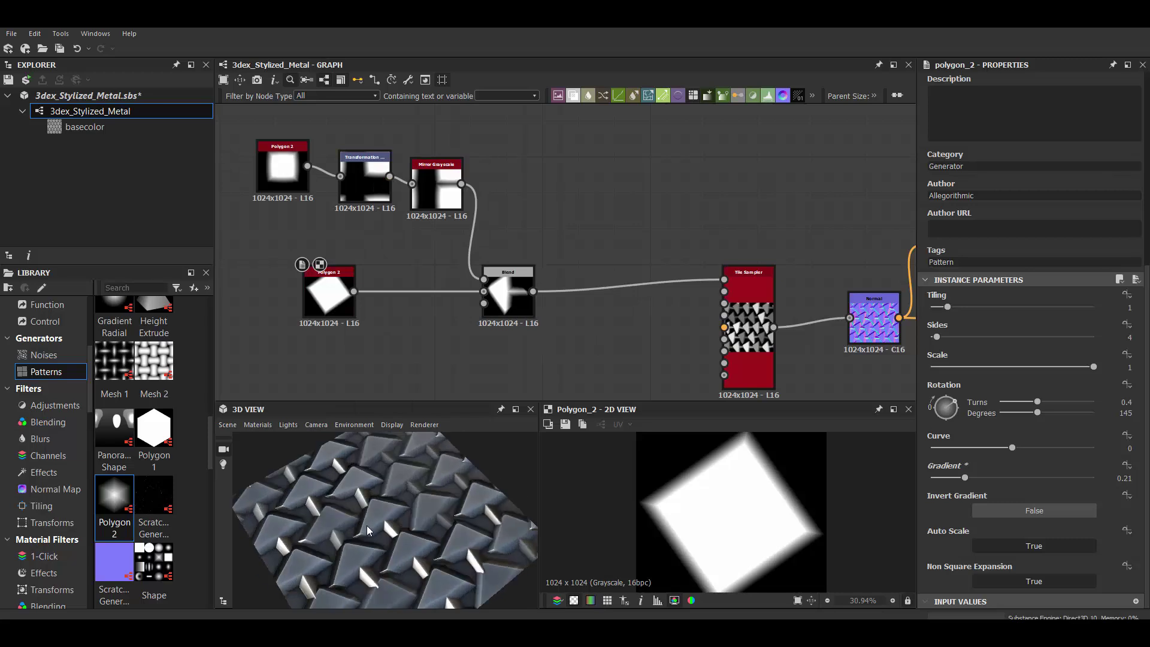
left_click_drag(383, 521, 400, 505)
- Set the Tile Sampler's horizontal-plus-vertical symmetry random to about 0.98
left_click(770, 335)
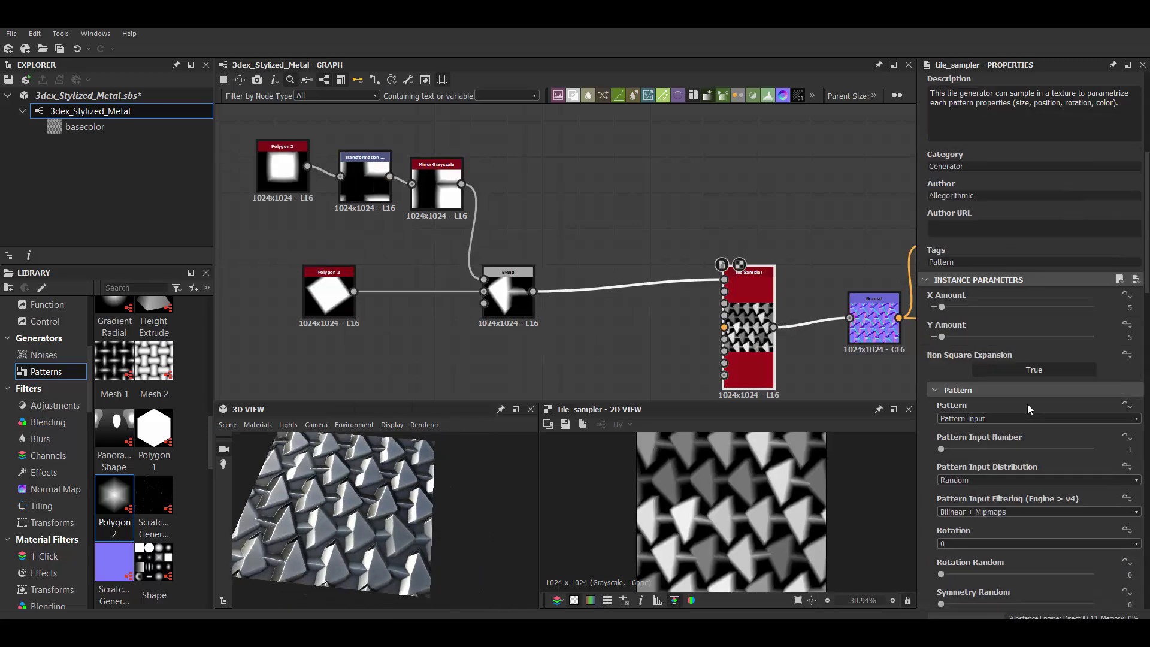
left_click_drag(942, 532, 1094, 532)
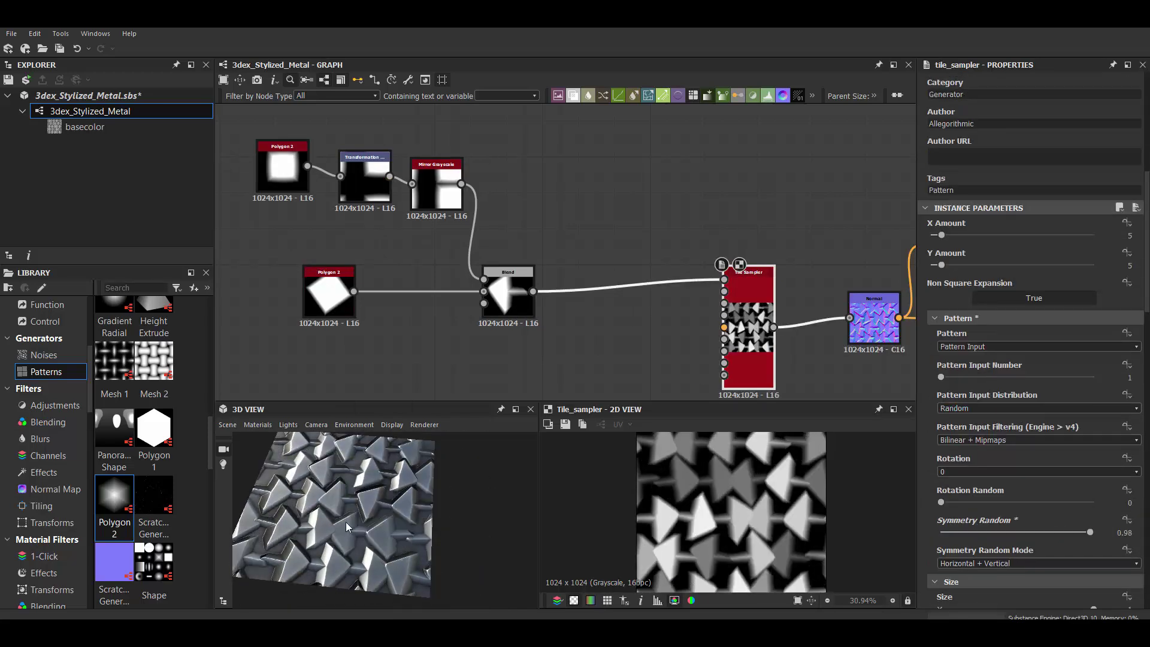
scroll(981, 510, "down", 5)
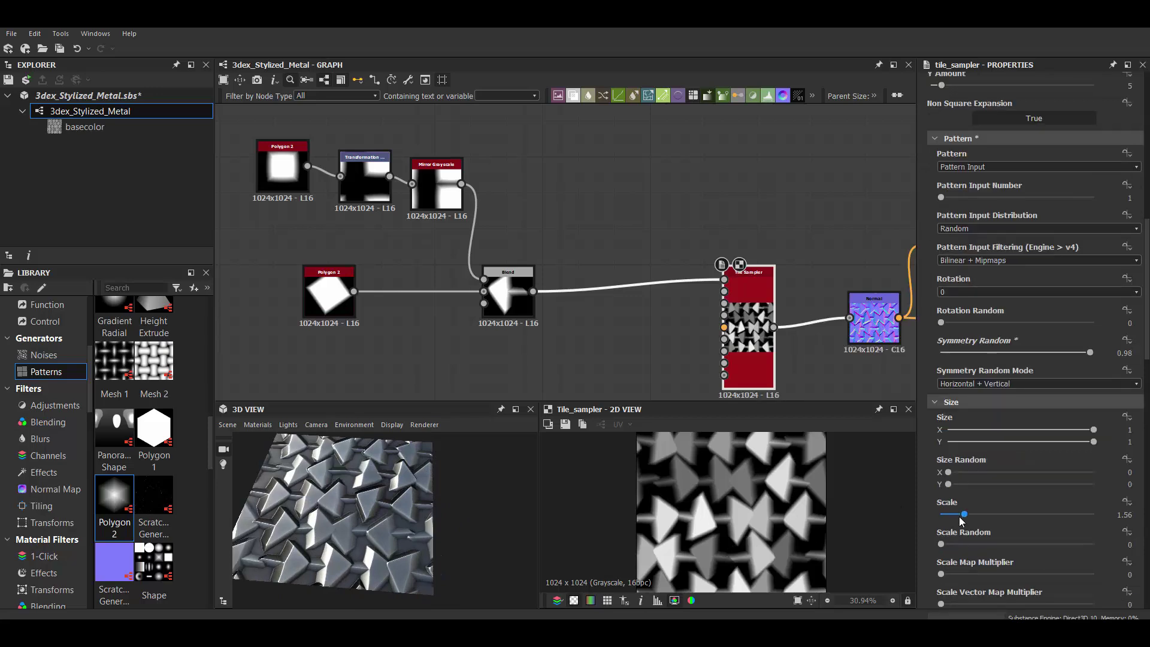
left_click_drag(956, 514, 964, 514)
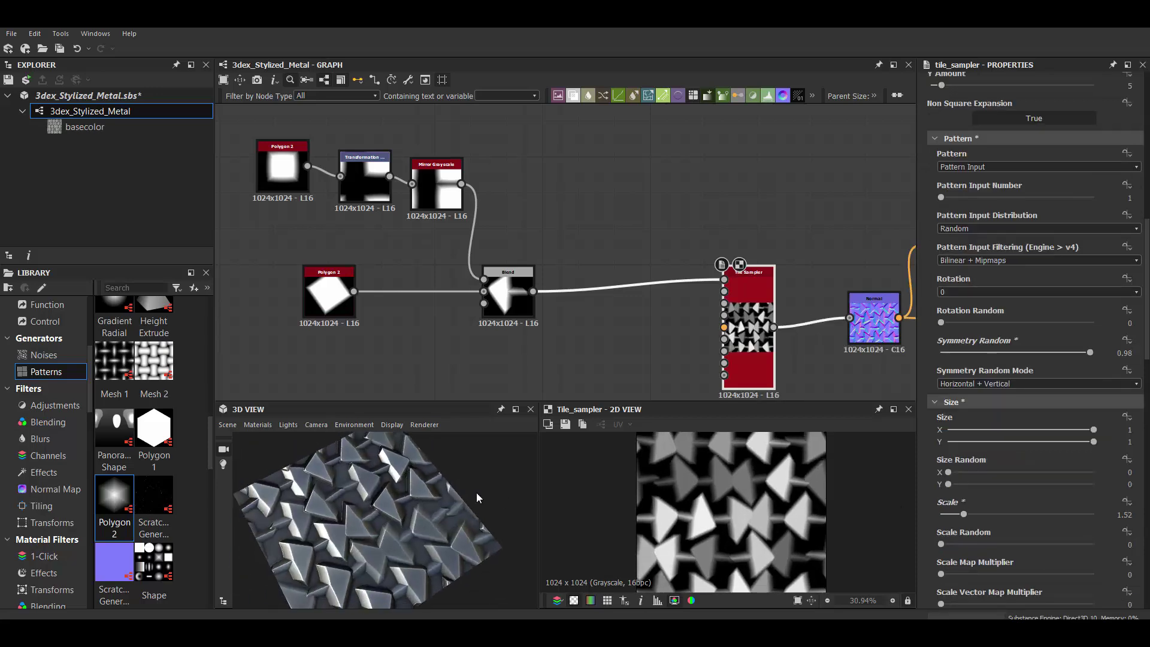
left_click_drag(476, 492, 397, 477)
scroll(365, 134, "up", 1)
- Shift the offset of the Transformation 2D plate shape
left_click(366, 186)
mouse_move(766, 521)
left_mouse_down()
mouse_move(777, 526)
mouse_move(705, 519)
mouse_move(763, 513)
left_mouse_up()
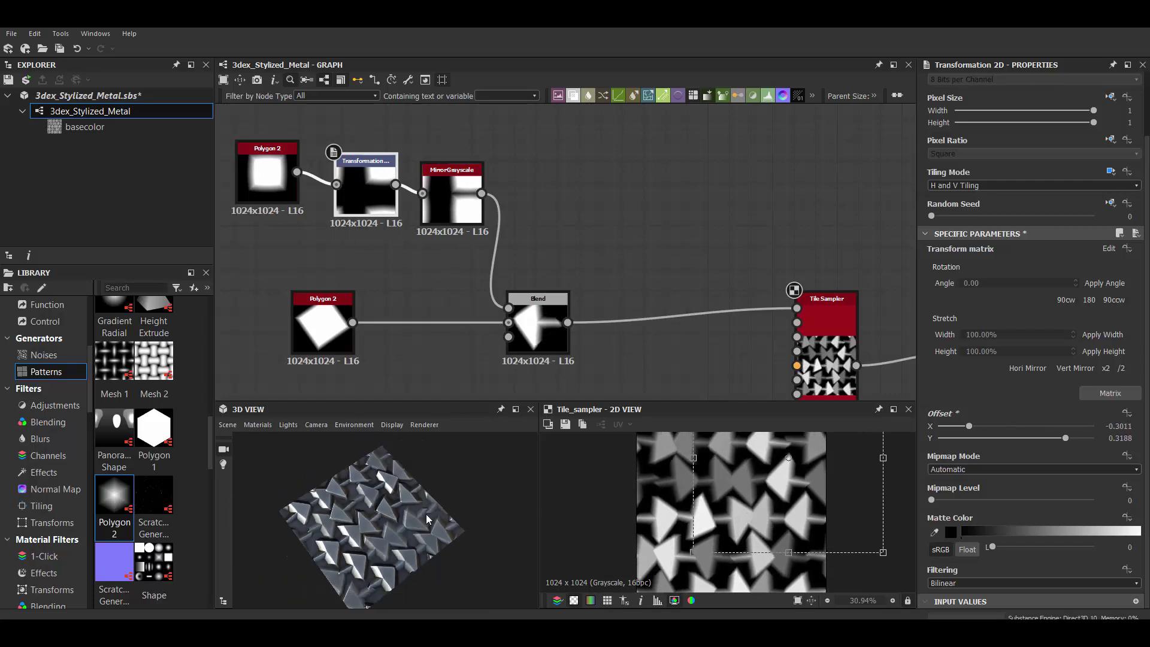
scroll(427, 518, "up", 3)
- Set the Tile Sampler to a 4×4 grid with scale 1.29
left_click_drag(827, 300, 762, 257)
mouse_move(991, 429)
left_mouse_down()
mouse_move(943, 433)
mouse_move(938, 458)
left_mouse_up()
scroll(979, 447, "down", 3)
scroll(980, 447, "down", 4)
left_click_drag(957, 528, 961, 529)
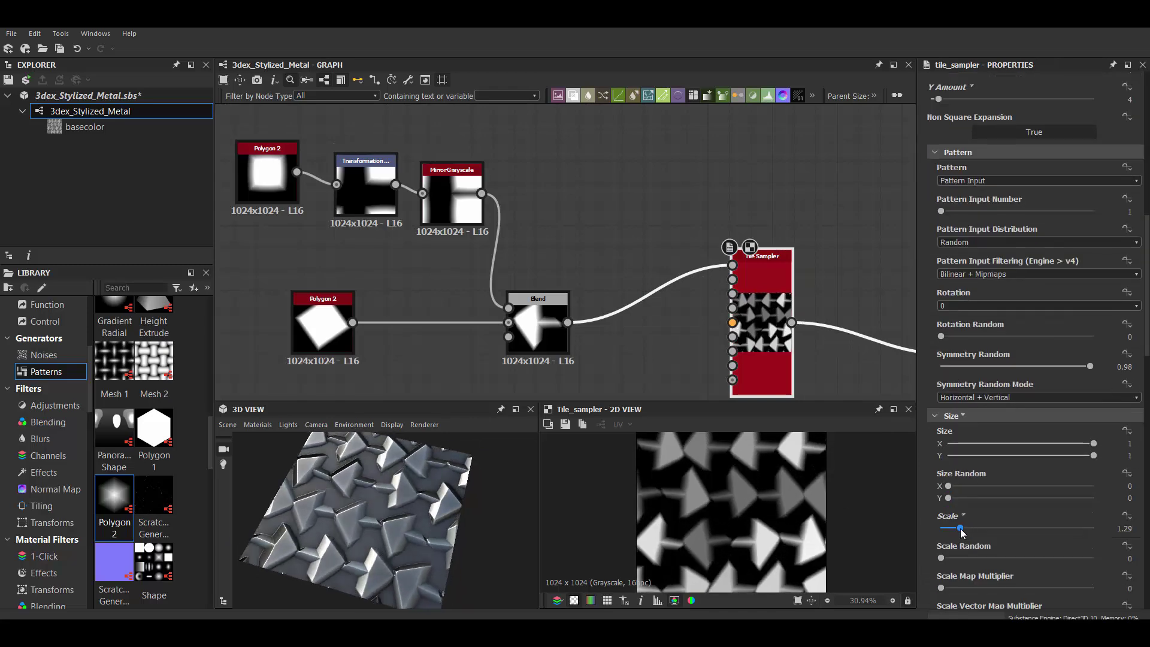
- Insert a Slope Blur Grayscale node after the Blend
scroll(673, 313, "down", 2)
key("space")
type("slope blur")
key("Down")
key("Return")
scroll(535, 262, "down", 2)
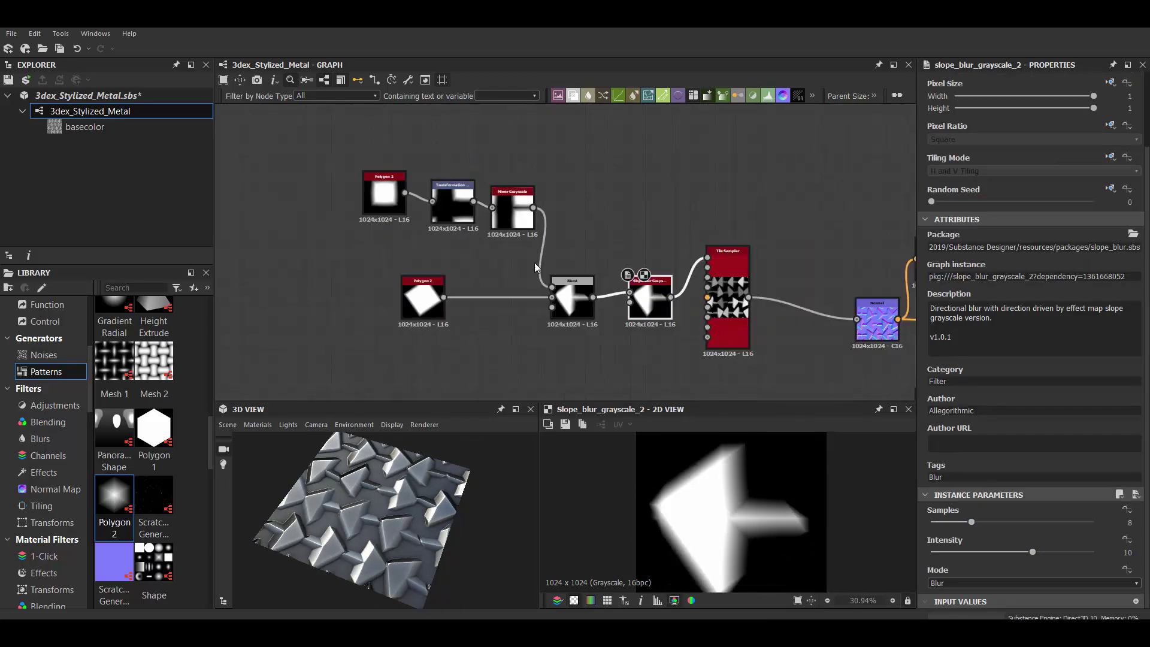
- Add a Perlin Noise node and plug it into the Slope Blur's slope input
key("space")
type("perlin")
key("Return")
scroll(594, 360, "up", 2)
left_click_drag(561, 385, 637, 286)
- Give the Slope Blur 32 samples, intensity 0.88 and Min mode
left_click(672, 302)
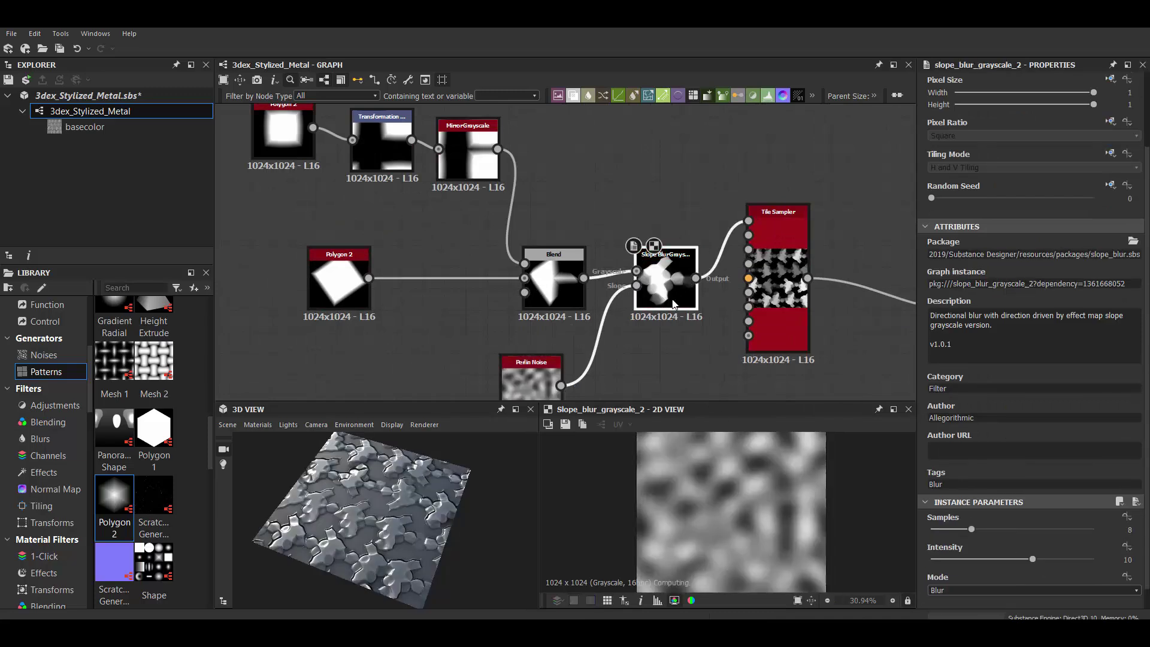
left_click_drag(971, 522, 1094, 522)
left_click_drag(1032, 552, 940, 552)
left_click(958, 583)
- Insert a Blur HQ Grayscale after the Perlin Noise and raise its intensity slightly
middle_click_drag(612, 240, 628, 184)
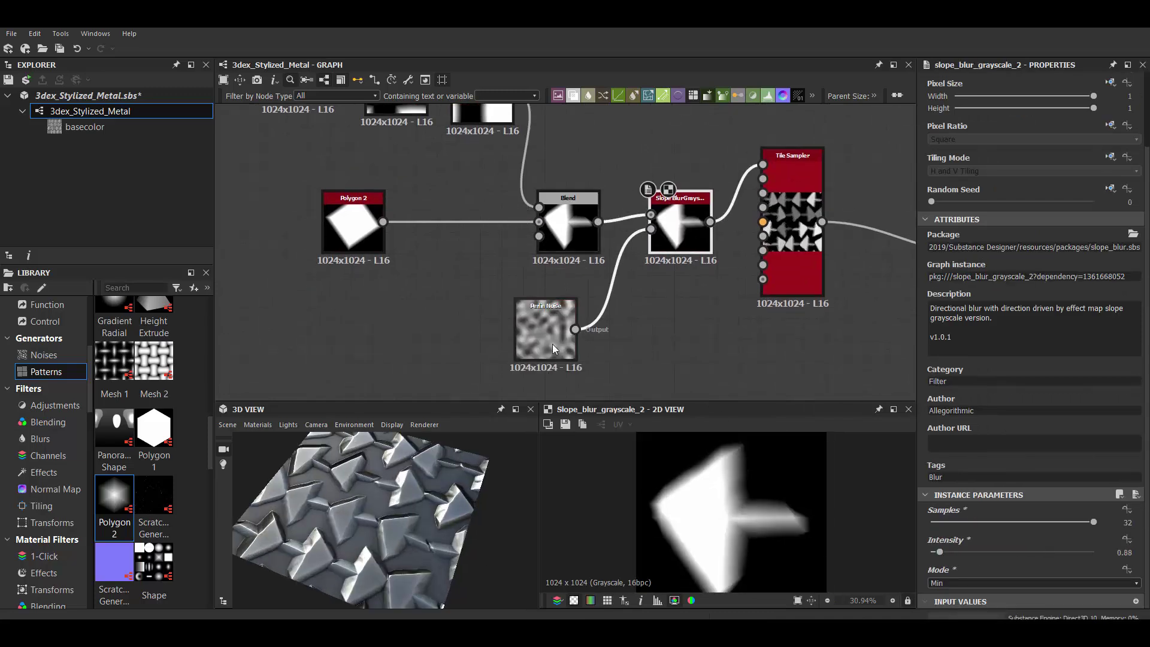
left_click(551, 347)
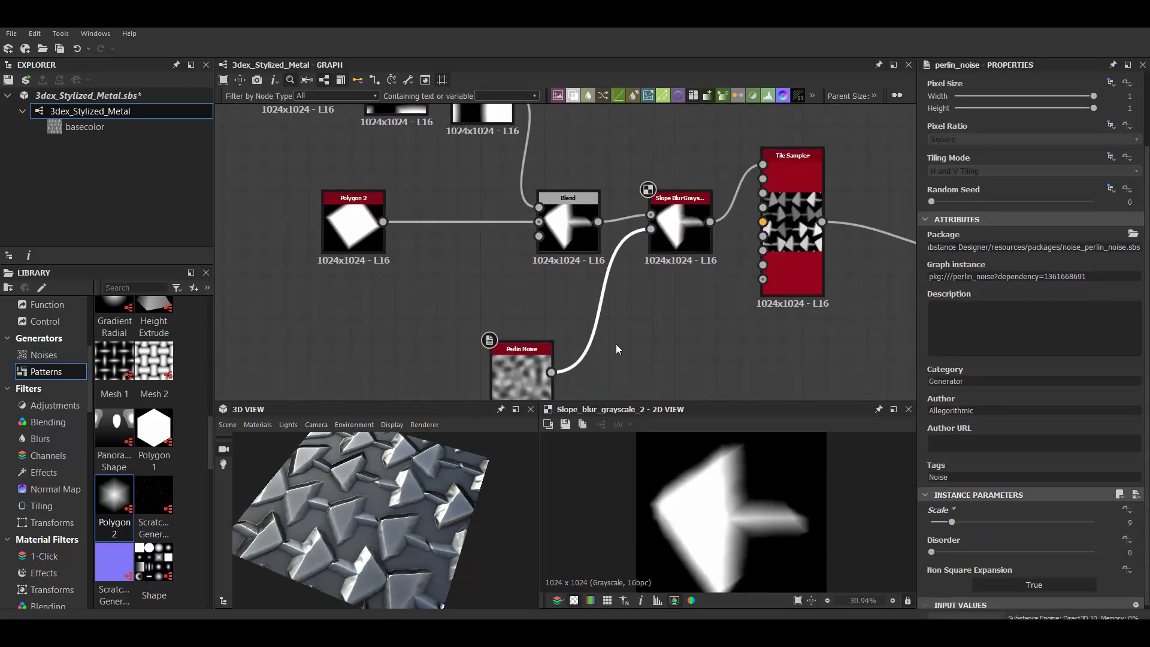
key("space")
type("blur")
left_click(668, 327)
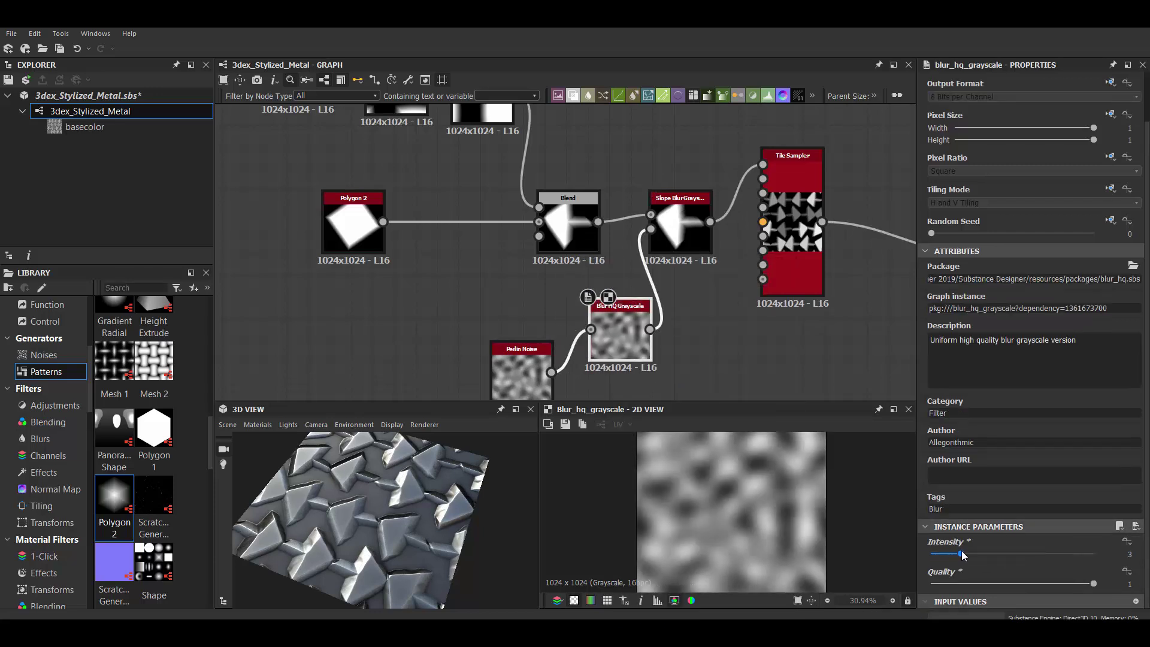
left_click_drag(963, 554, 964, 554)
- Preview the Blend result in 2D and select the lower Polygon 2 node
scroll(671, 259, "down", 3)
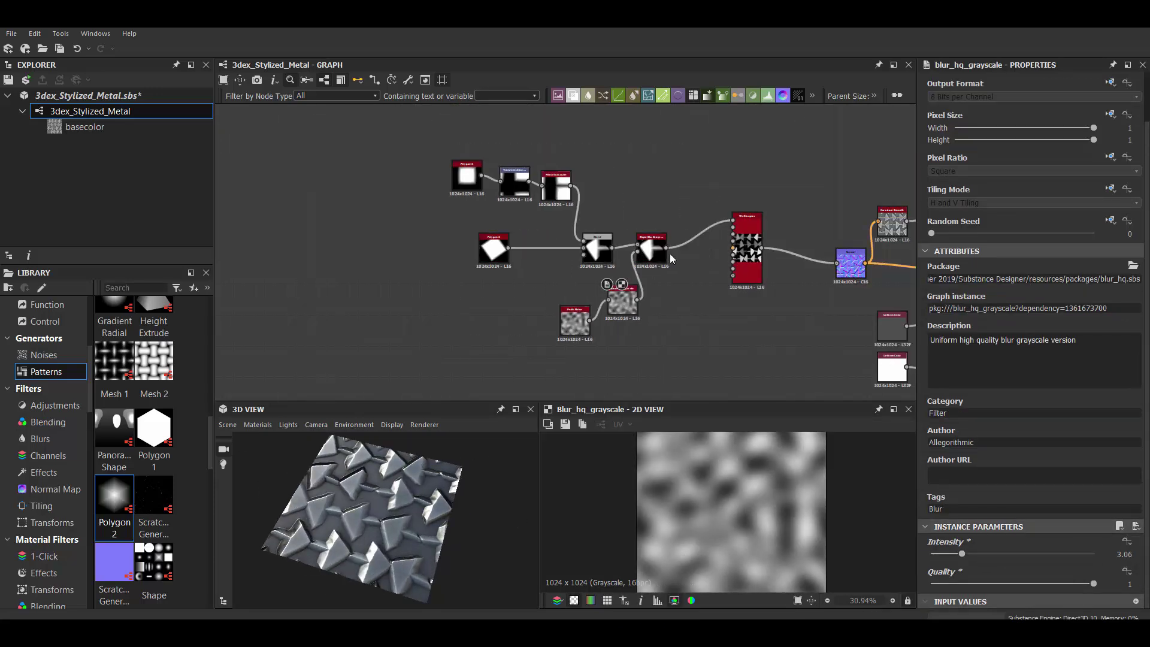
scroll(719, 263, "up", 3)
double_click(541, 243)
left_click(392, 239)
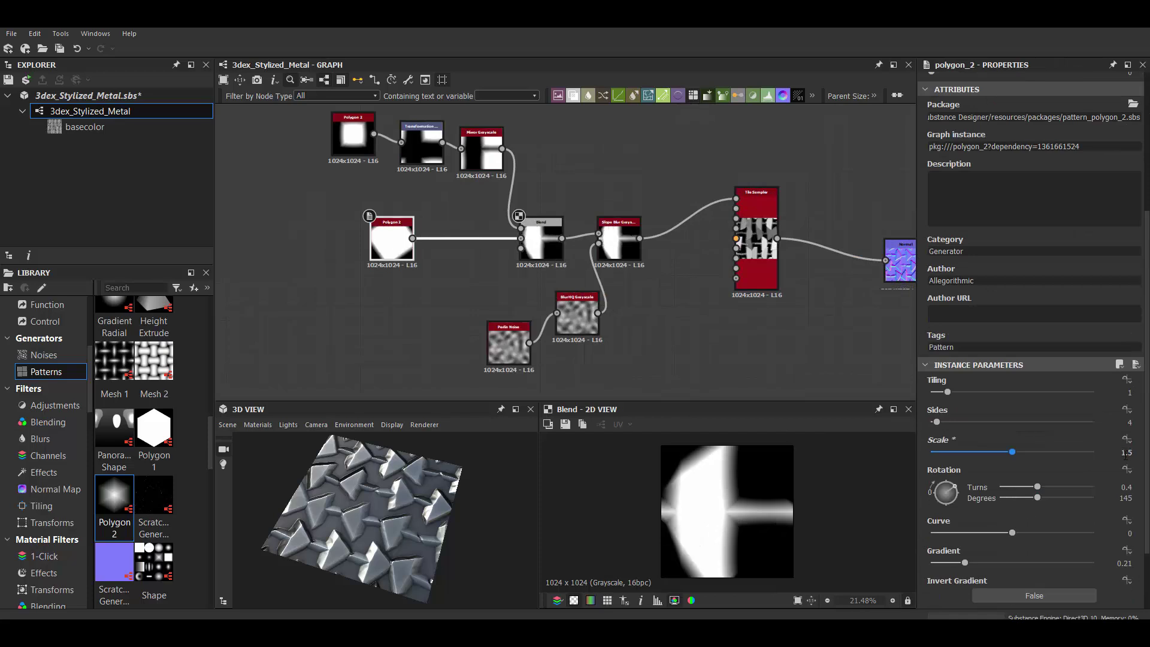
- Shrink the Polygon 2 shape, raise its edge gradient, and inspect the Uniform Color node
left_click_drag(1012, 451, 992, 452)
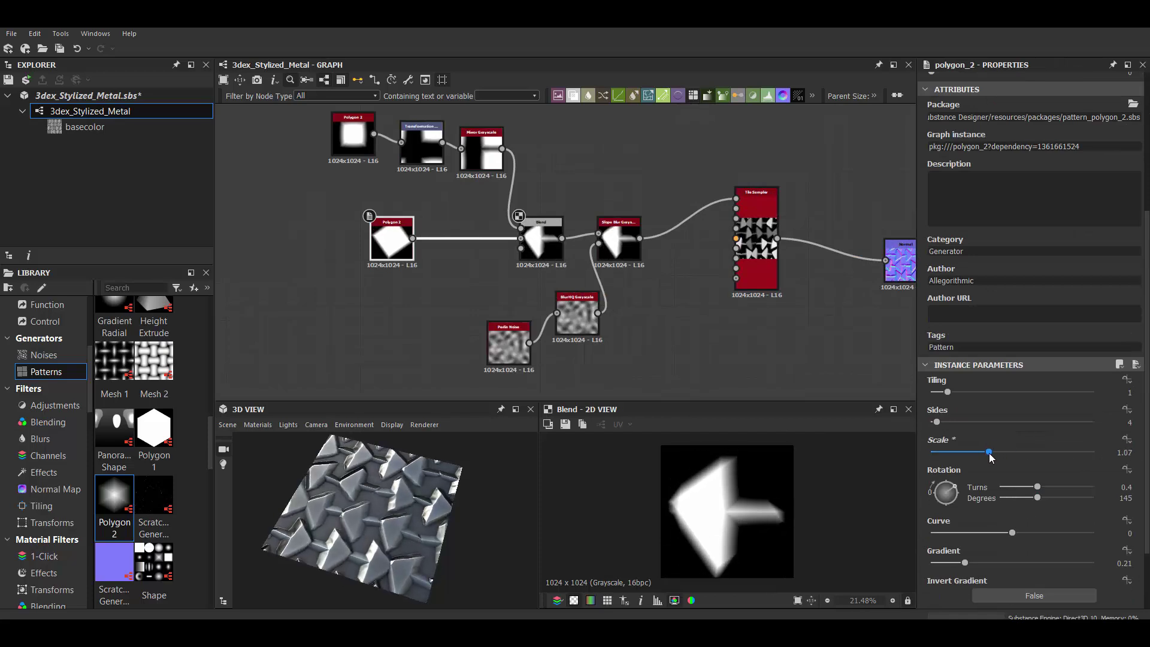
left_click_drag(940, 561, 966, 563)
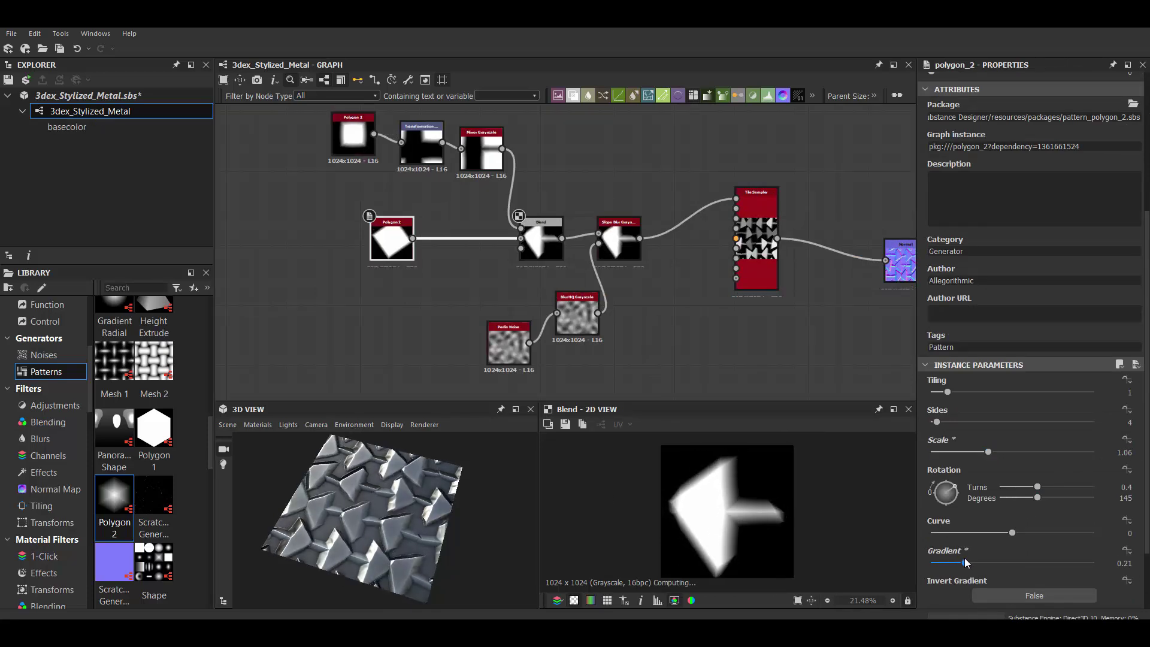
scroll(983, 467, "down", 2)
left_click_drag(993, 477, 968, 478)
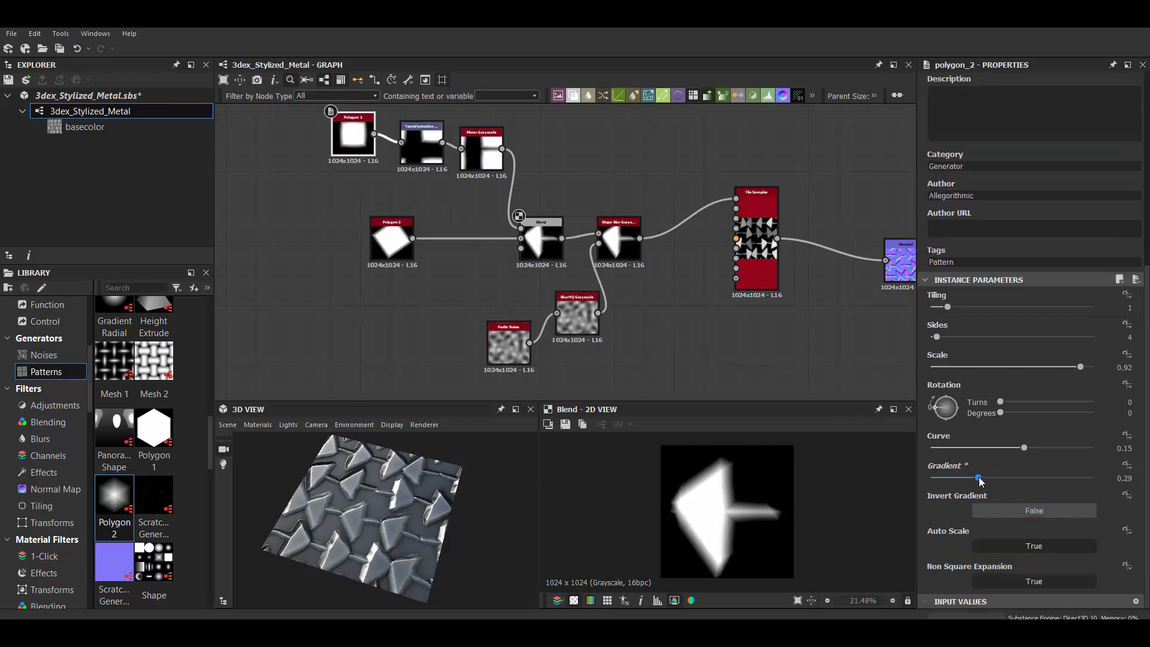
left_click_drag(448, 512, 420, 497)
middle_click_drag(599, 270, 360, 204)
left_click(665, 270)
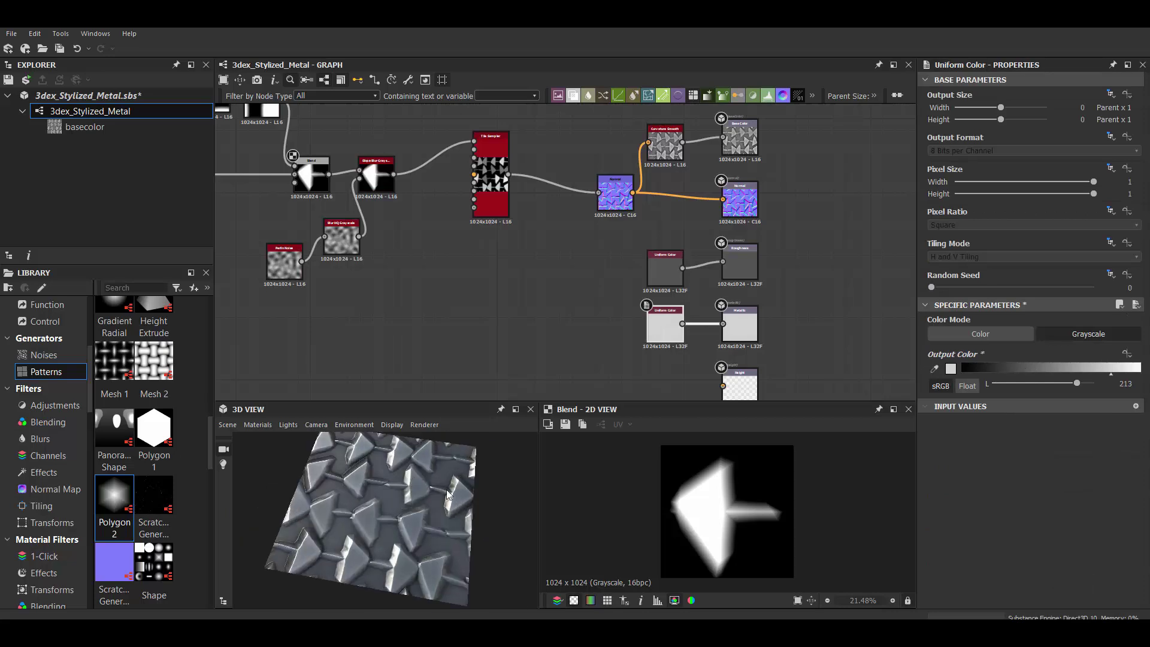
- Rotate Polygon 2 to 243° (0.67 turns) and add a Waveform 1 generator from Noises
middle_click_drag(359, 240, 611, 320)
scroll(570, 258, "up", 2)
left_click(406, 257)
left_click_drag(957, 563, 955, 578)
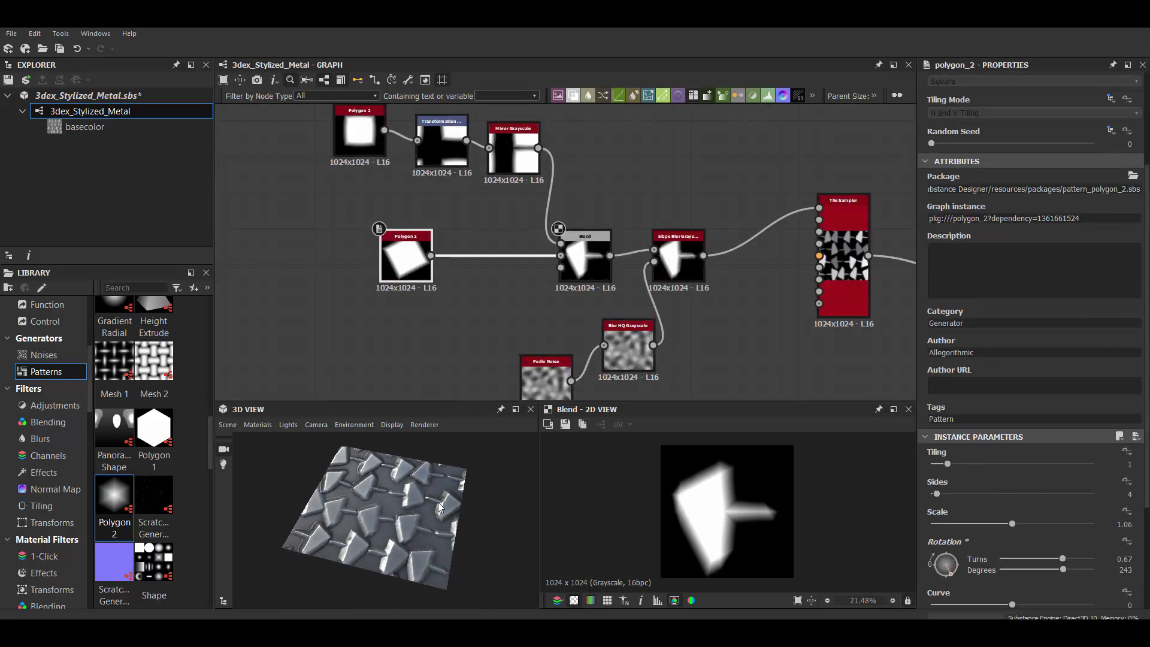
left_click(44, 355)
left_click_drag(154, 494, 372, 205)
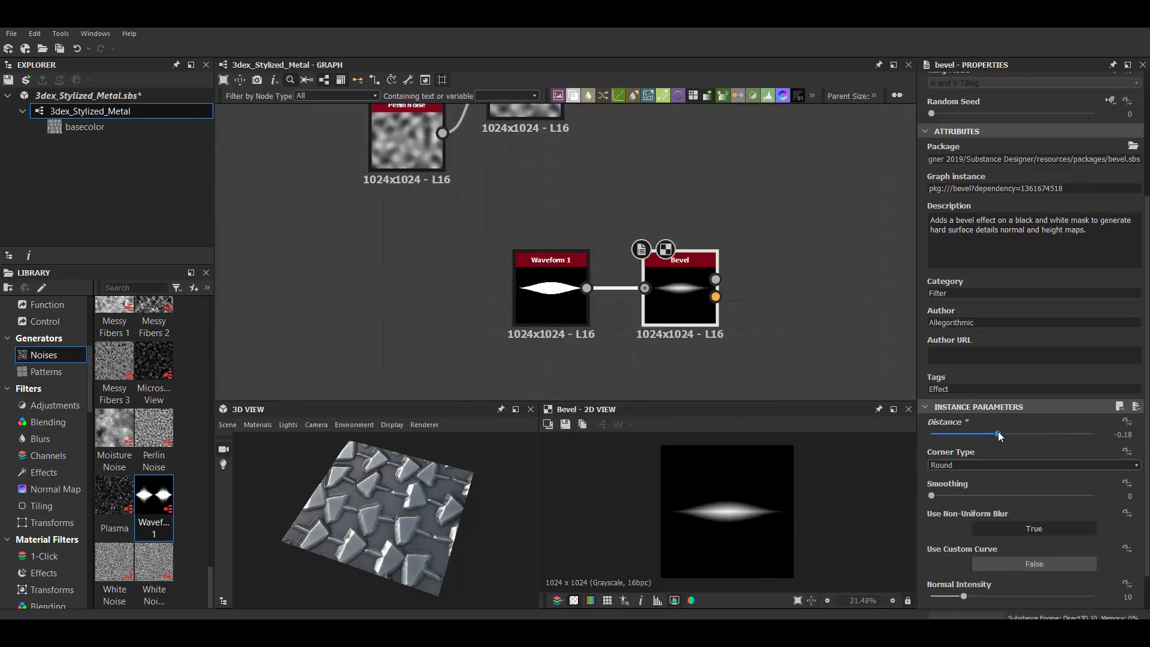
- Add a Tile Sampler after the Bevel node
scroll(669, 207, "down", 2)
key("space")
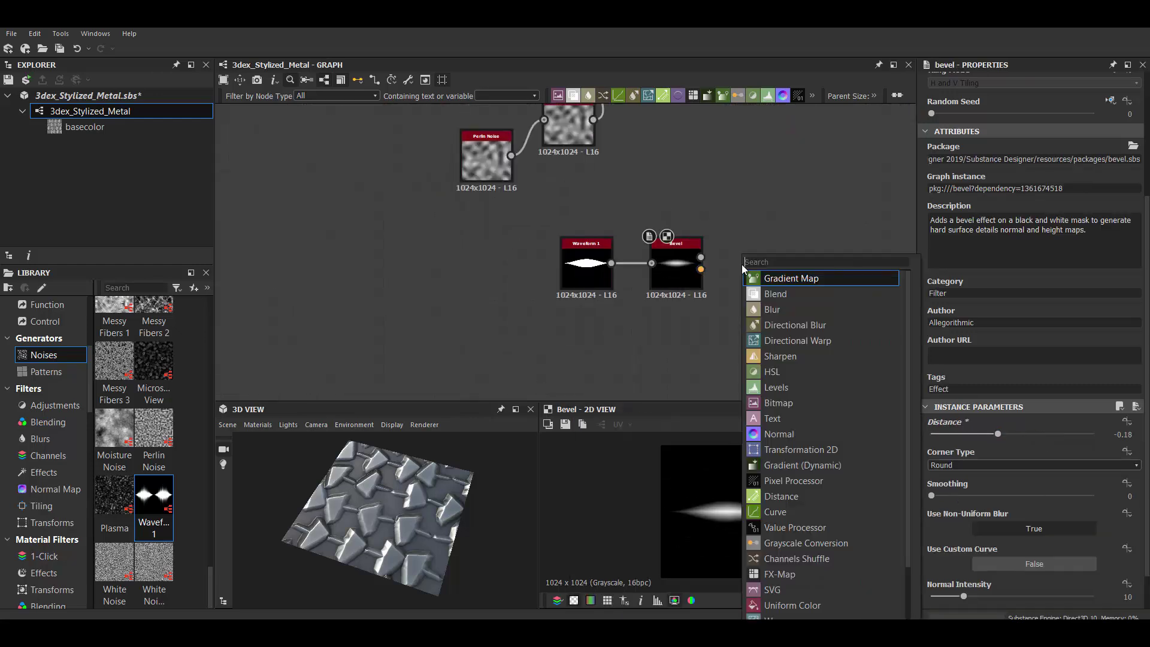
type("tile s")
left_click(787, 278)
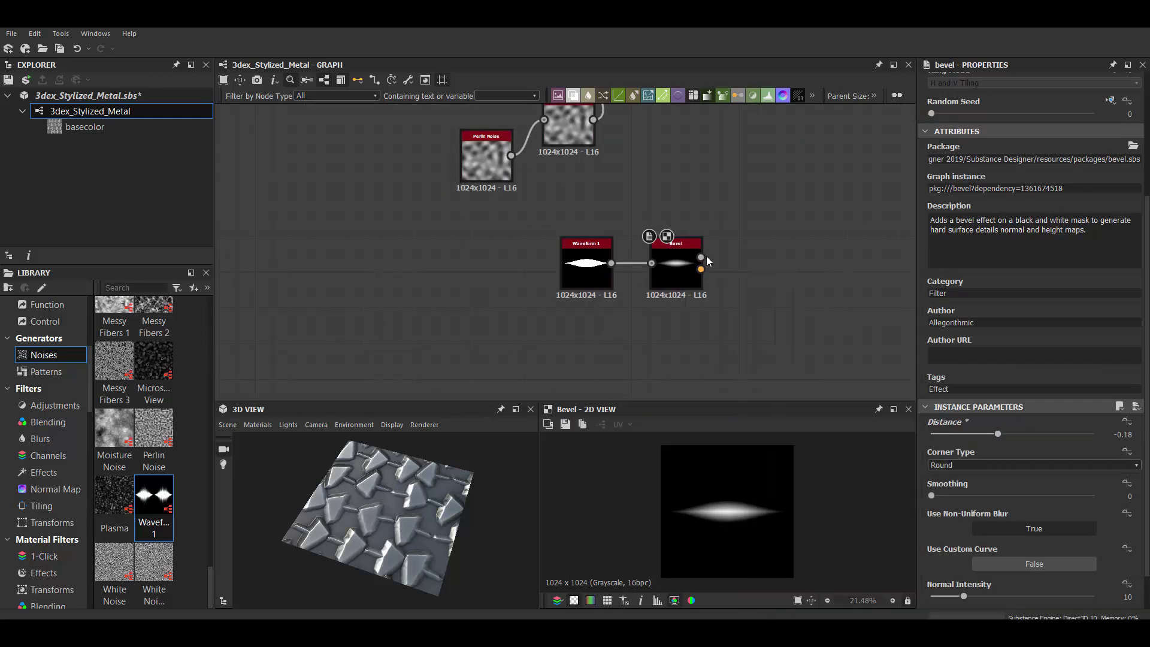
- Randomly mirror the scattered dashes and randomize their X and Y sizes
scroll(1019, 449, "down", 3)
left_click_drag(942, 522, 1011, 522)
left_click(1009, 551)
scroll(989, 478, "down", 5)
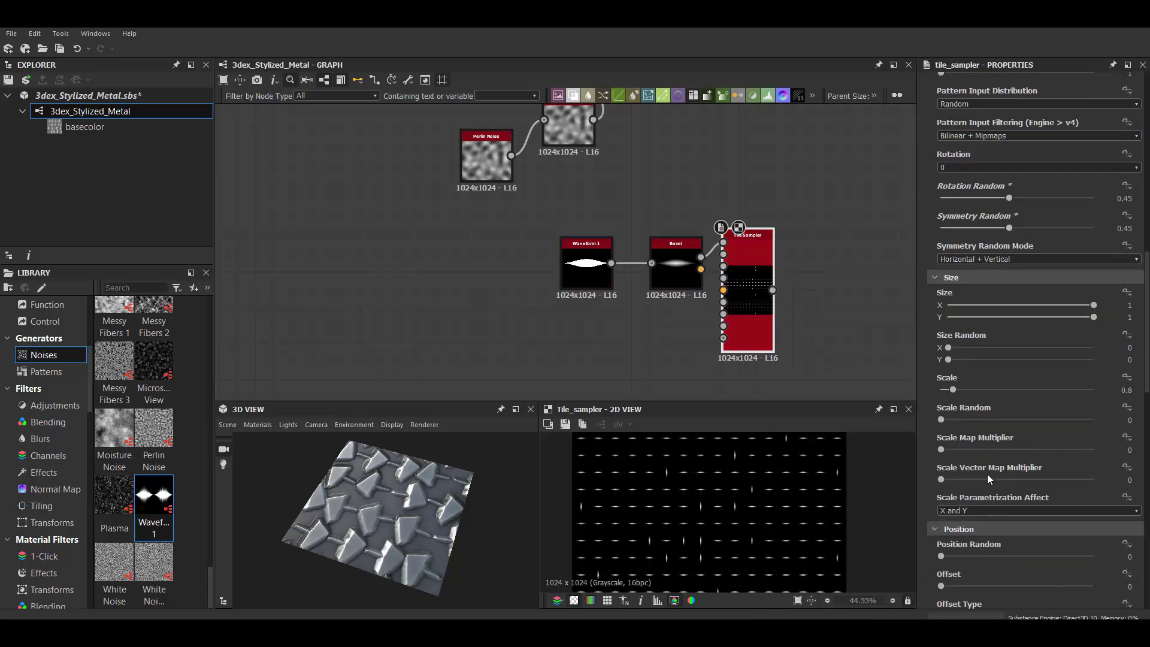
left_click_drag(987, 348, 987, 348)
left_click(1033, 359)
- Rotate the dashes 28° with random rotation and set the X amount to 10
scroll(1015, 439, "down", 2)
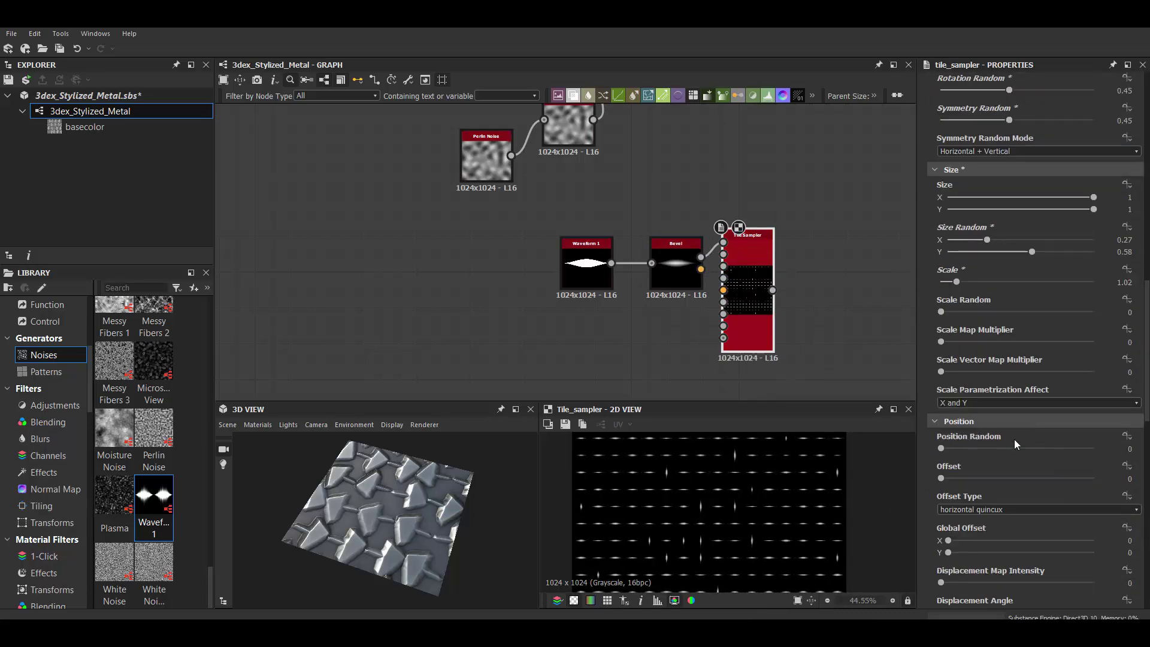
scroll(945, 450, "down", 3)
left_click(948, 538)
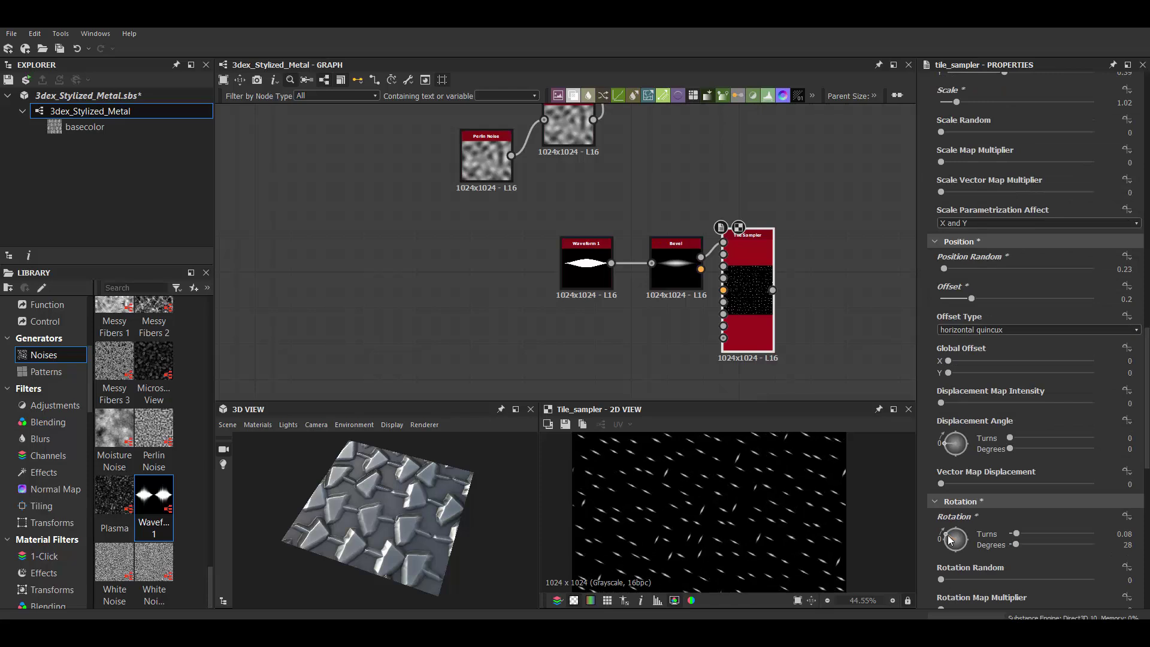
left_click(1013, 580)
scroll(1026, 389, "up", 15)
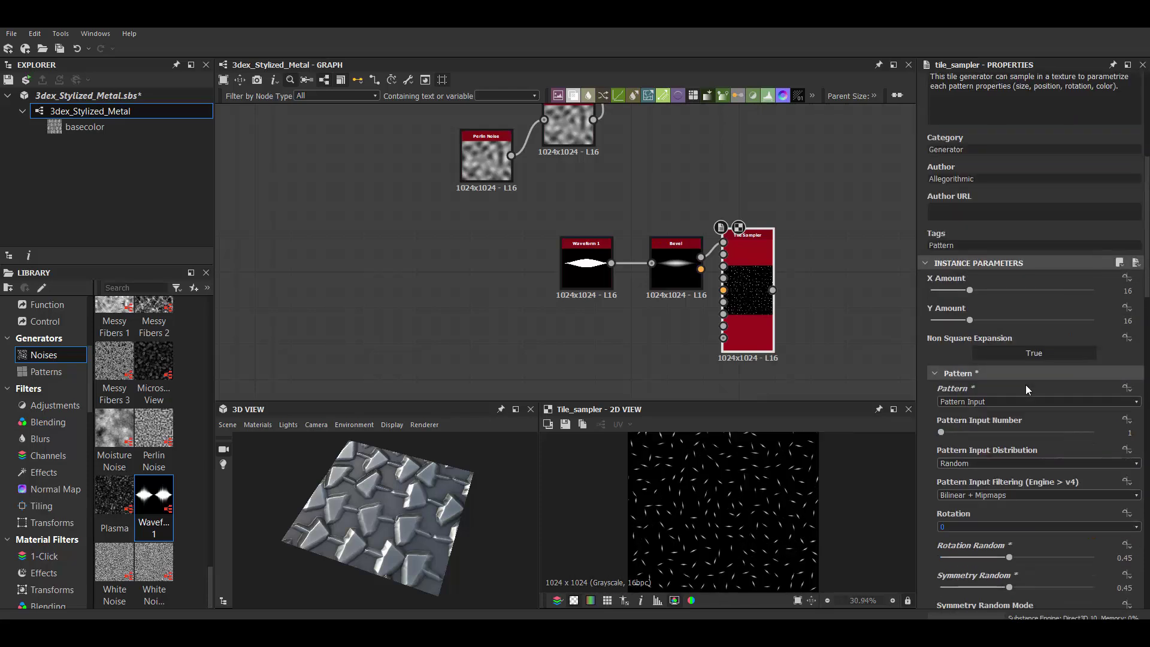
left_click(953, 290)
scroll(471, 163, "down", 3)
scroll(716, 271, "up", 2)
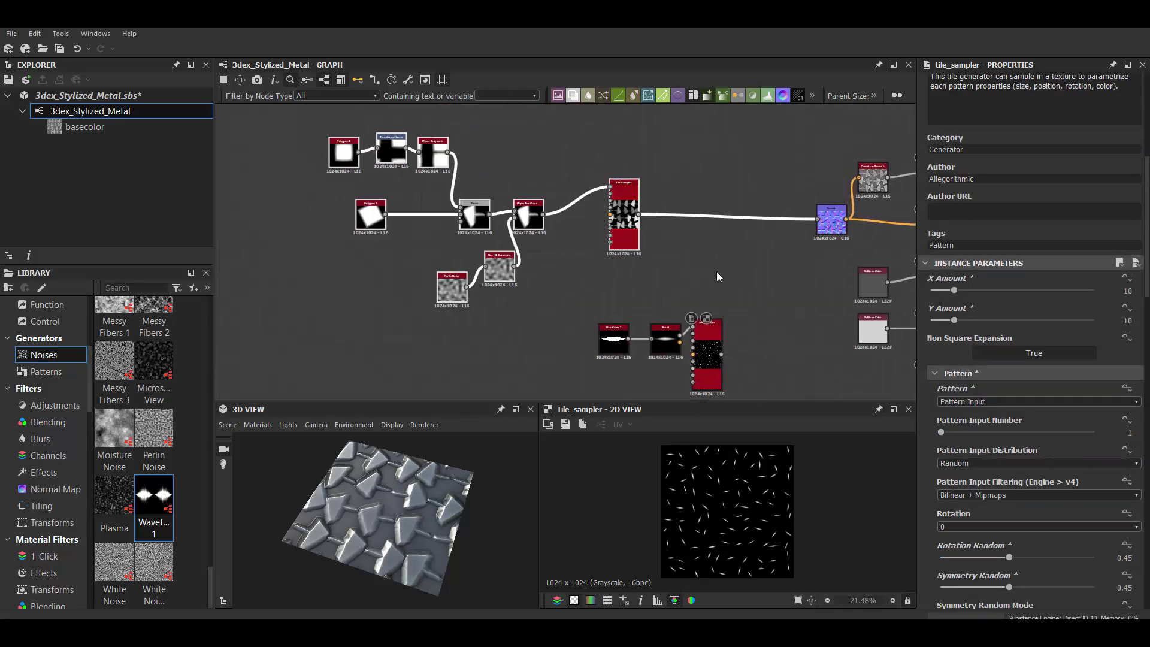
scroll(716, 272, "up", 1)
- Insert a Slope Blur Grayscale after the plate tiling and set its mode to Min
key("space")
type("slope")
left_click(753, 296)
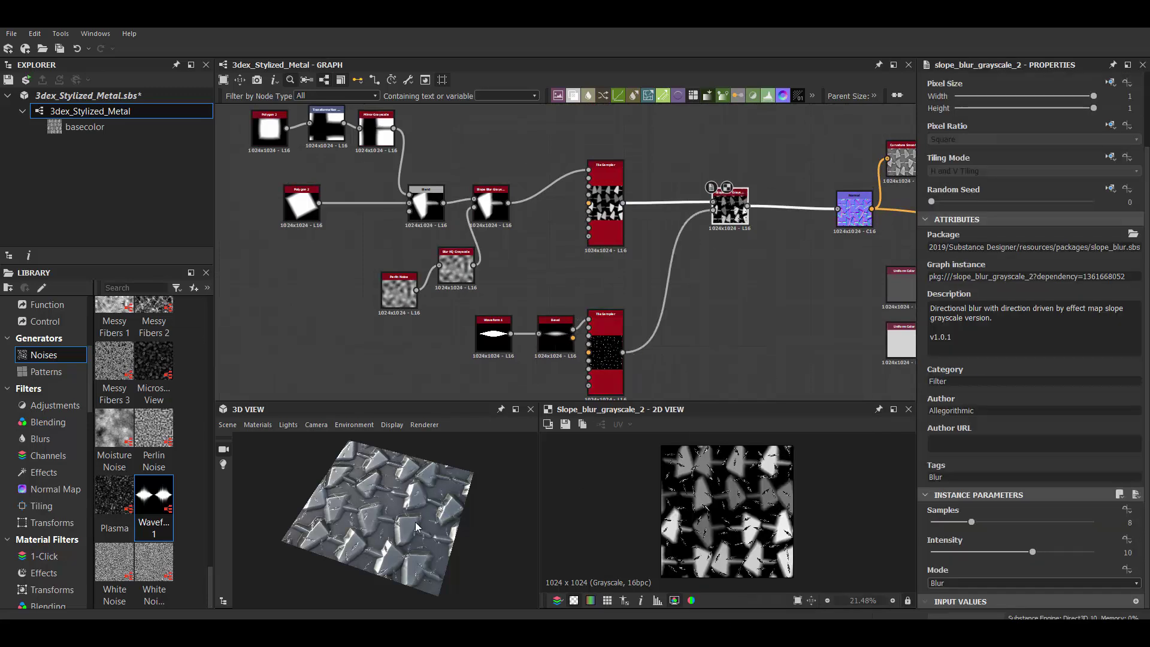
scroll(417, 527, "up", 3)
left_click_drag(734, 222, 708, 270)
left_click(938, 603)
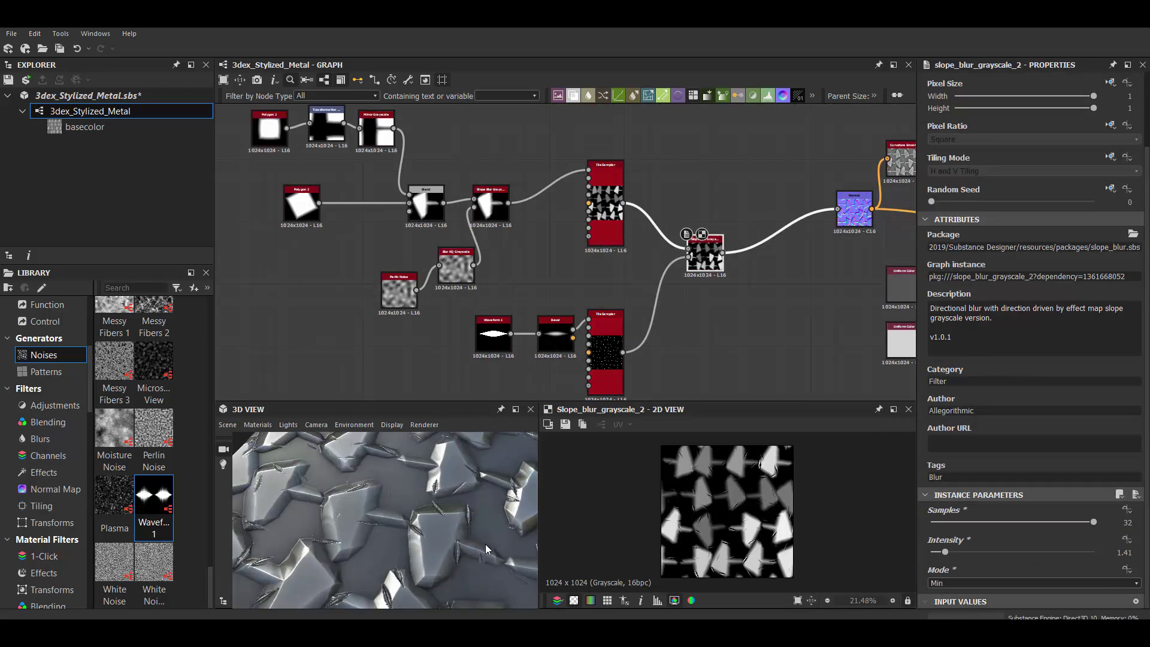
scroll(494, 322, "up", 2)
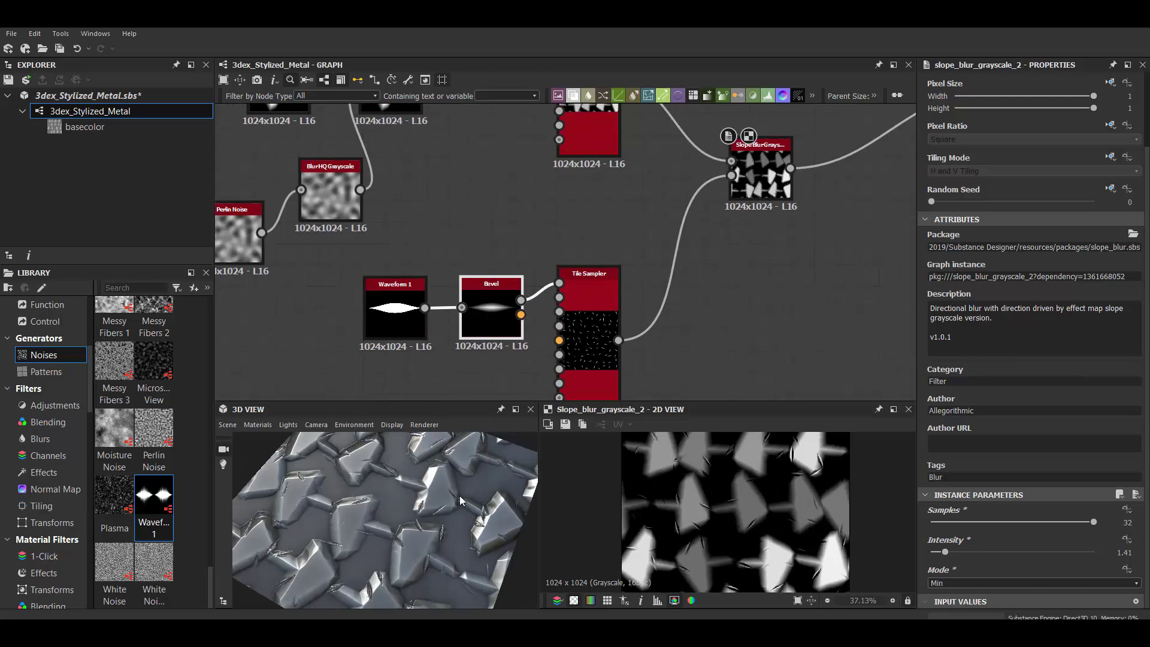
- Set mask random to 0.31 on the dash Tile Sampler to hide some dashes
left_click(589, 293)
scroll(972, 447, "down", 5)
scroll(1017, 466, "down", 5)
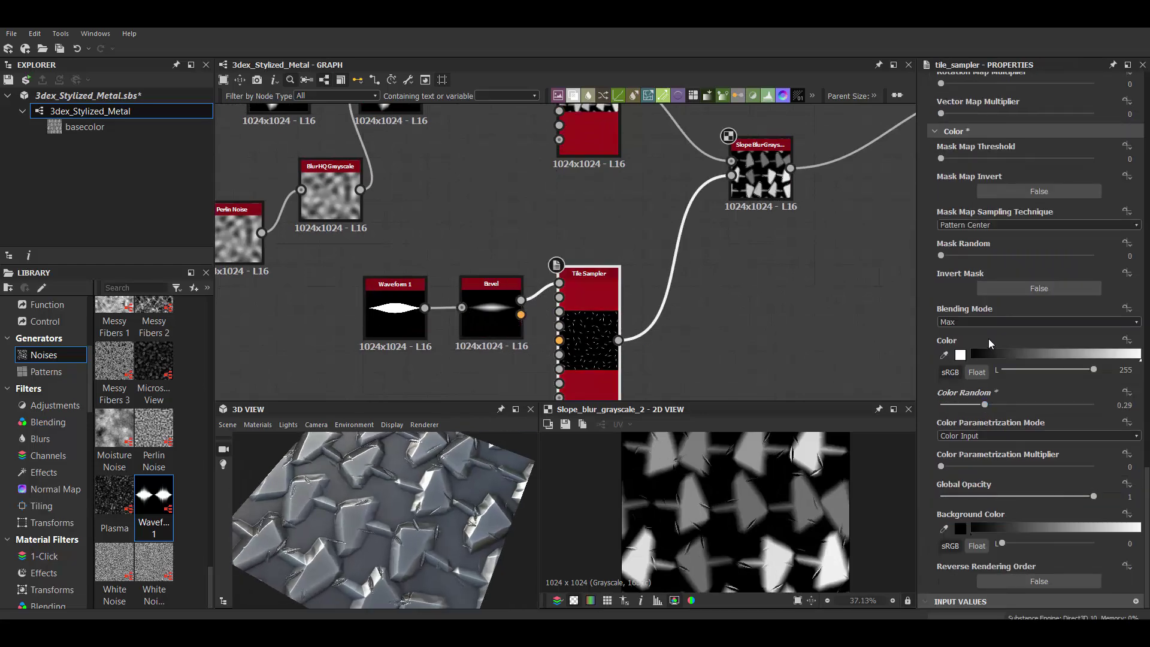
left_click_drag(1030, 407, 1033, 406)
scroll(1022, 371, "up", 3)
left_click(1008, 327)
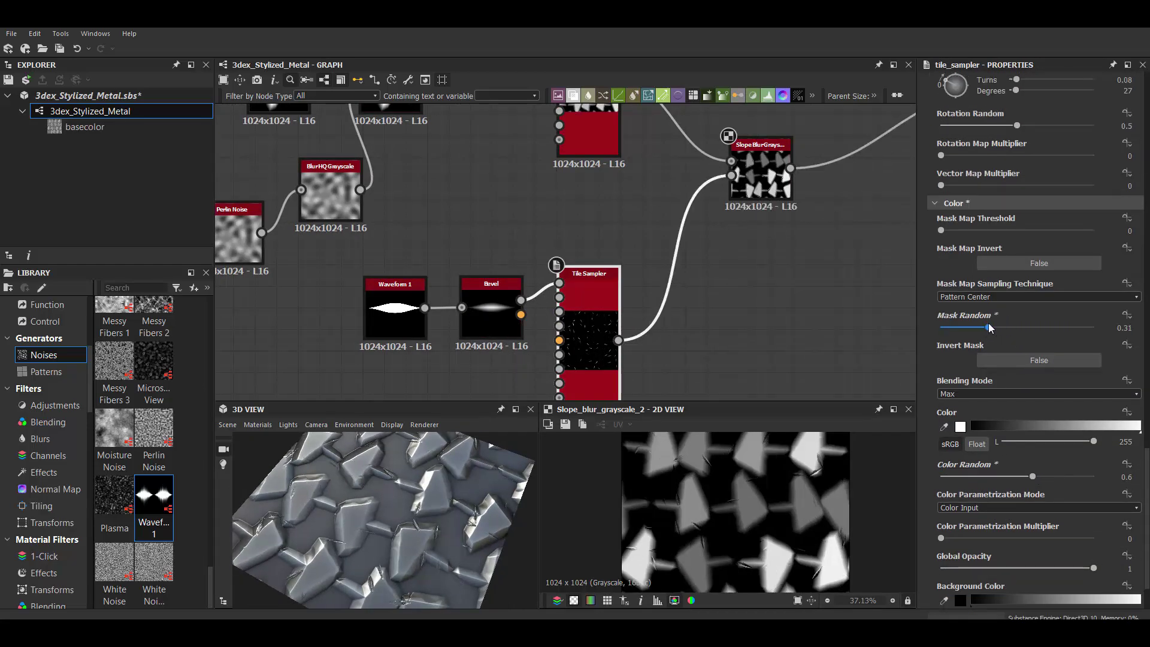
- Insert a Blur HQ Grayscale at 0.41 after the dashes, then add a Blend node
key("space")
type("blur")
left_click(754, 298)
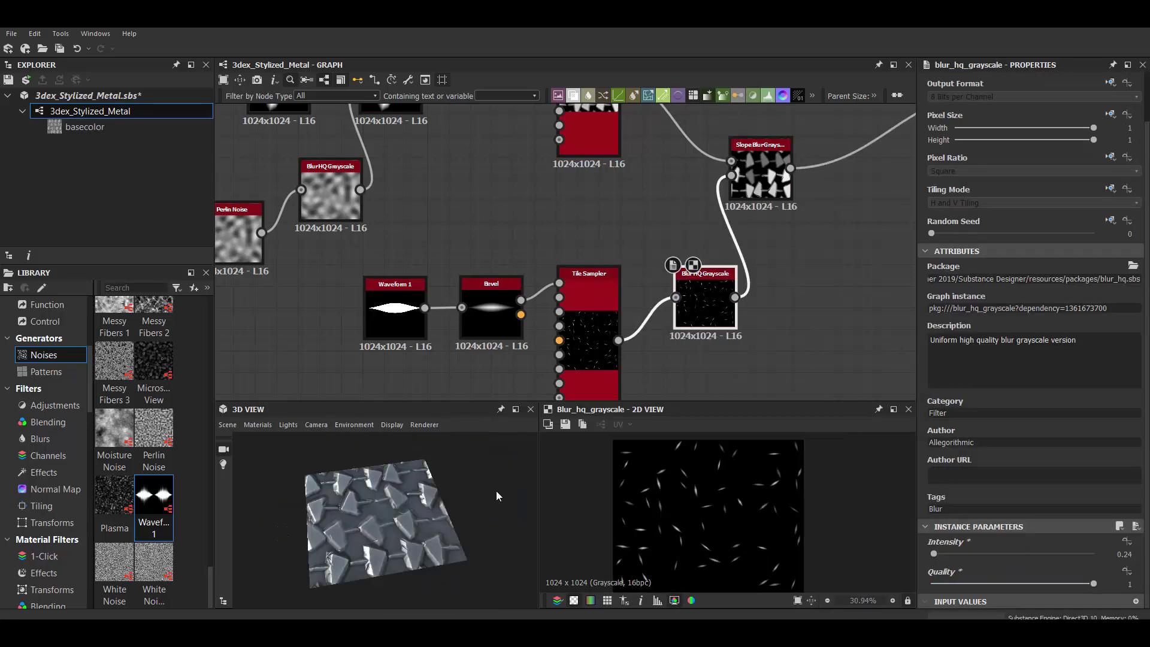
scroll(740, 256, "down", 3)
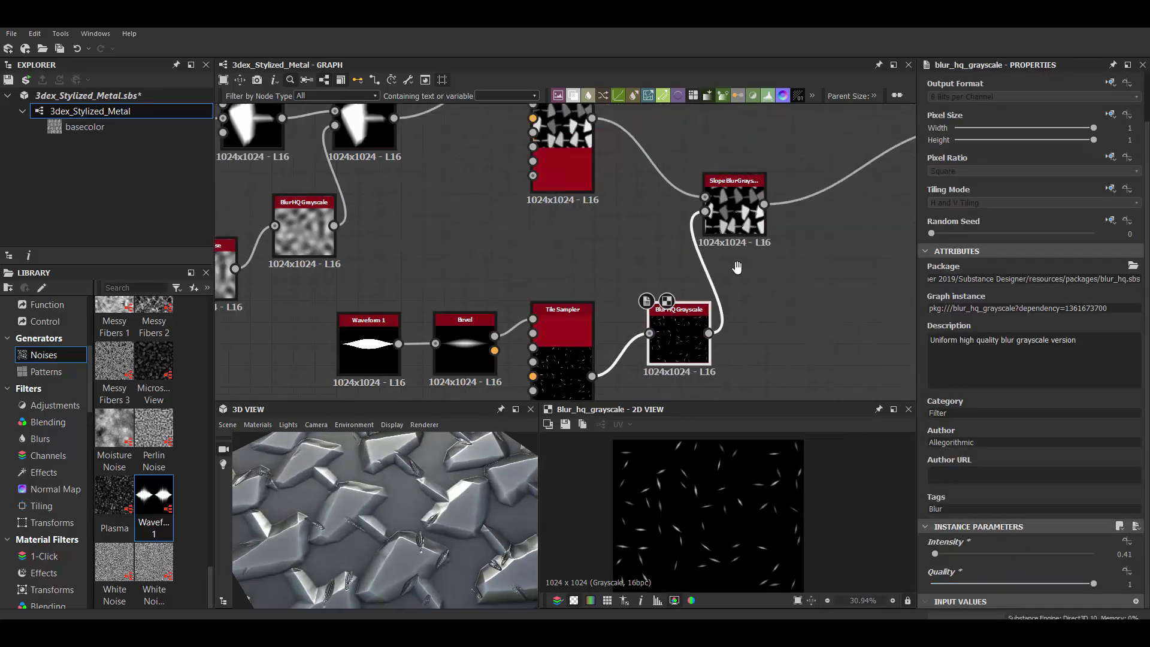
key("space")
left_click(657, 309)
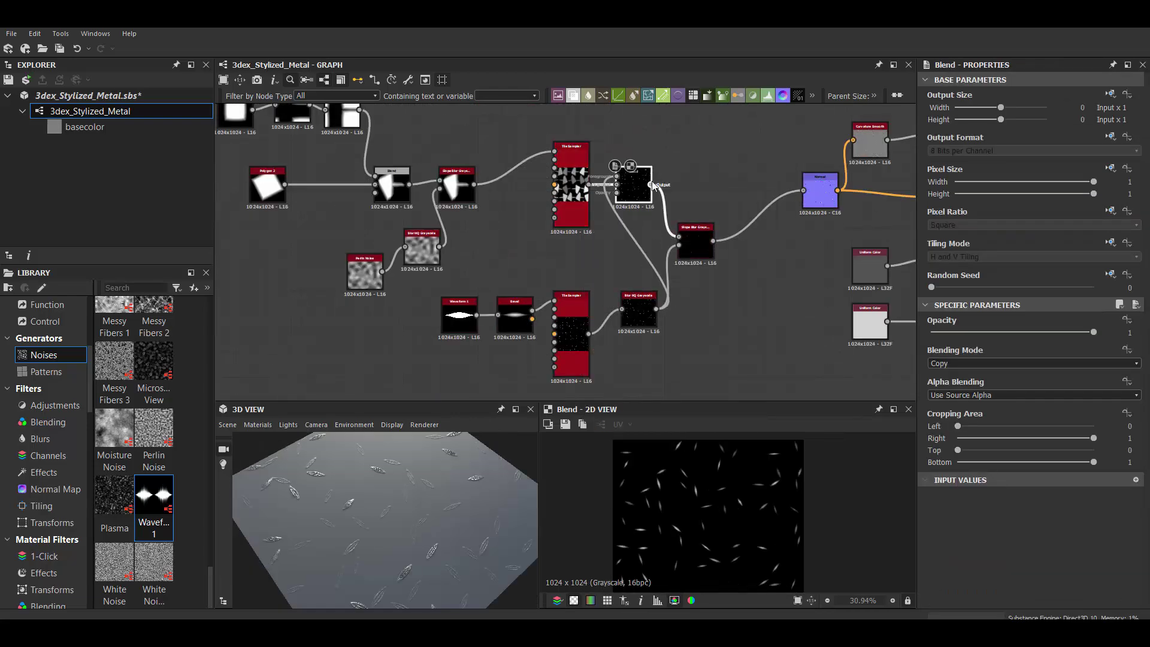
- Place the Blend in the plate chain in Subtract mode at 0.09 opacity
left_click_drag(686, 208, 723, 252)
left_click(959, 363)
left_click(958, 380)
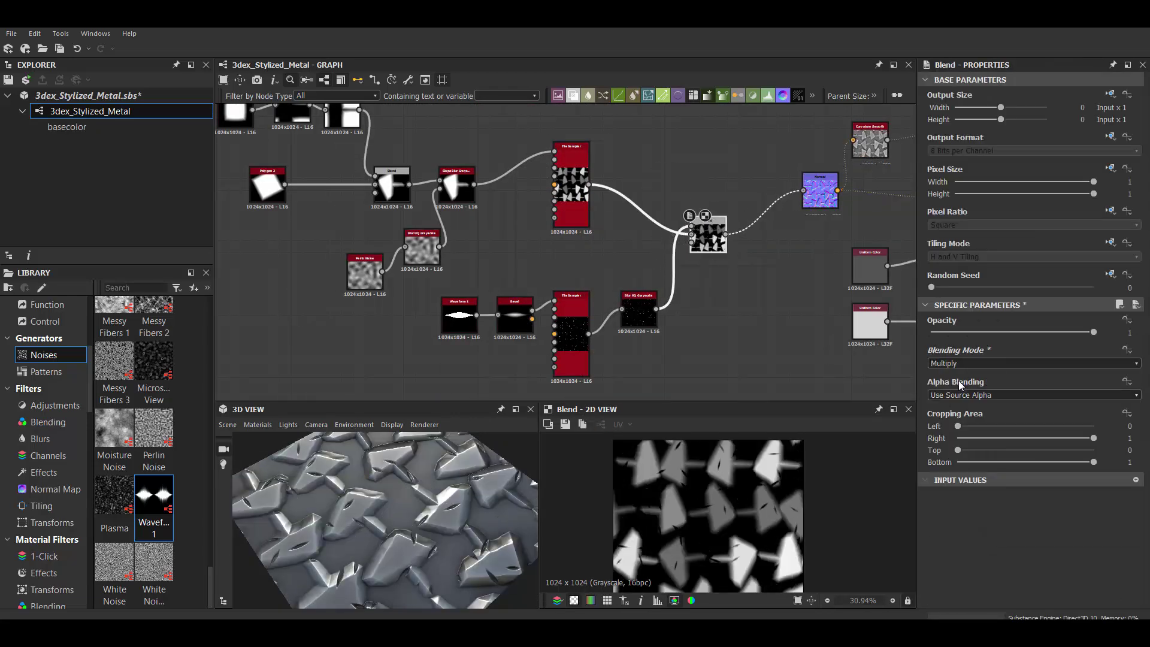
left_click(958, 363)
left_click(965, 390)
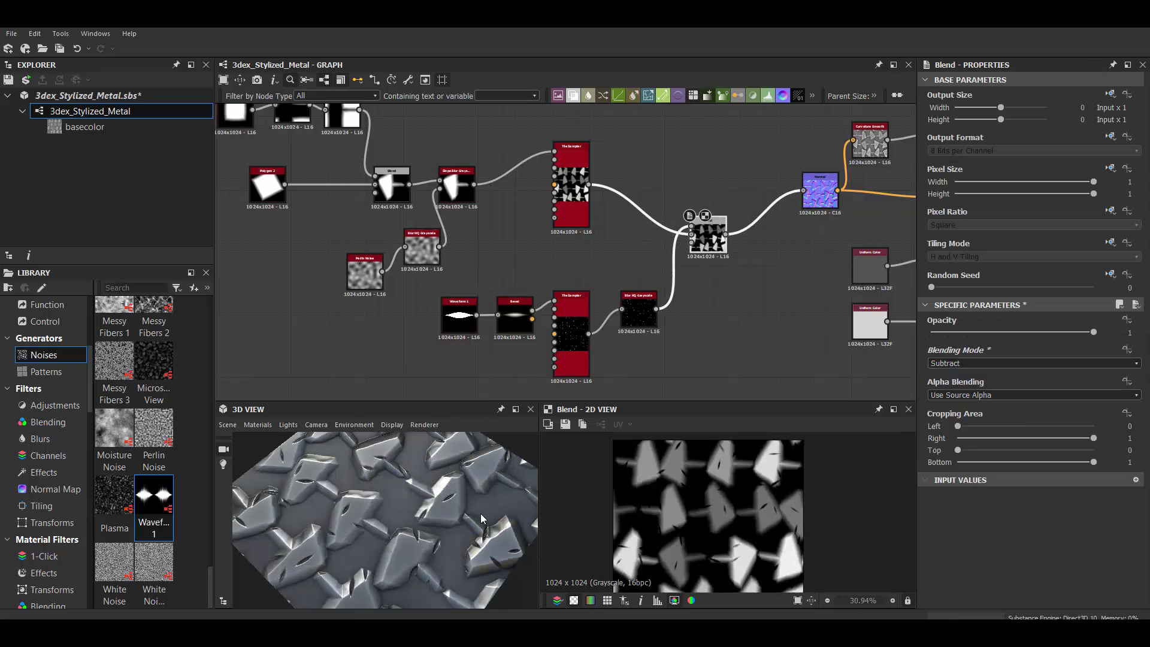
left_click(970, 333)
- Fully randomize the dash rotation, shift the plate shape's offset, and preview the plate tiling
left_click(571, 335)
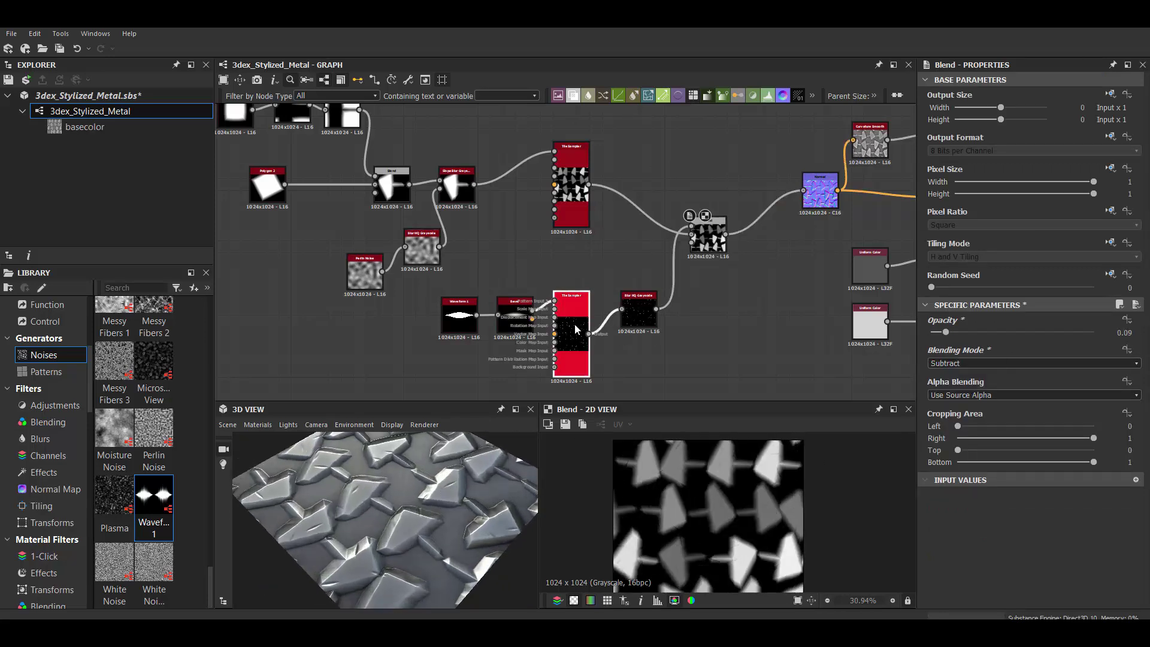
scroll(958, 413, "down", 10)
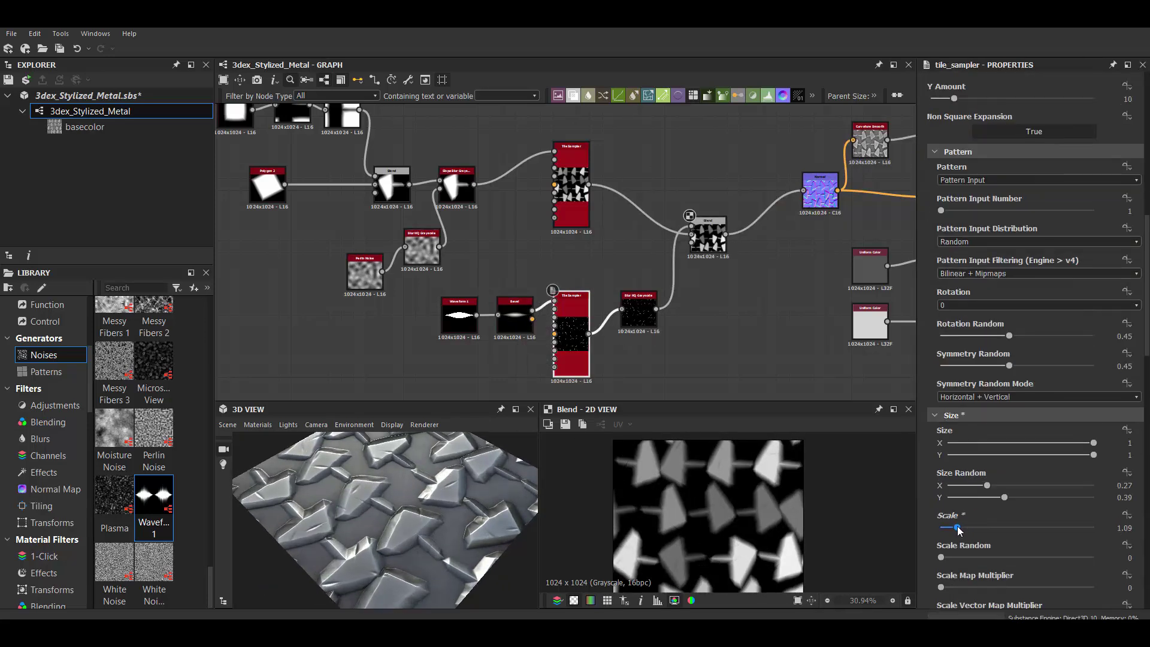
scroll(988, 483, "down", 5)
scroll(1040, 534, "down", 7)
scroll(1049, 516, "down", 5)
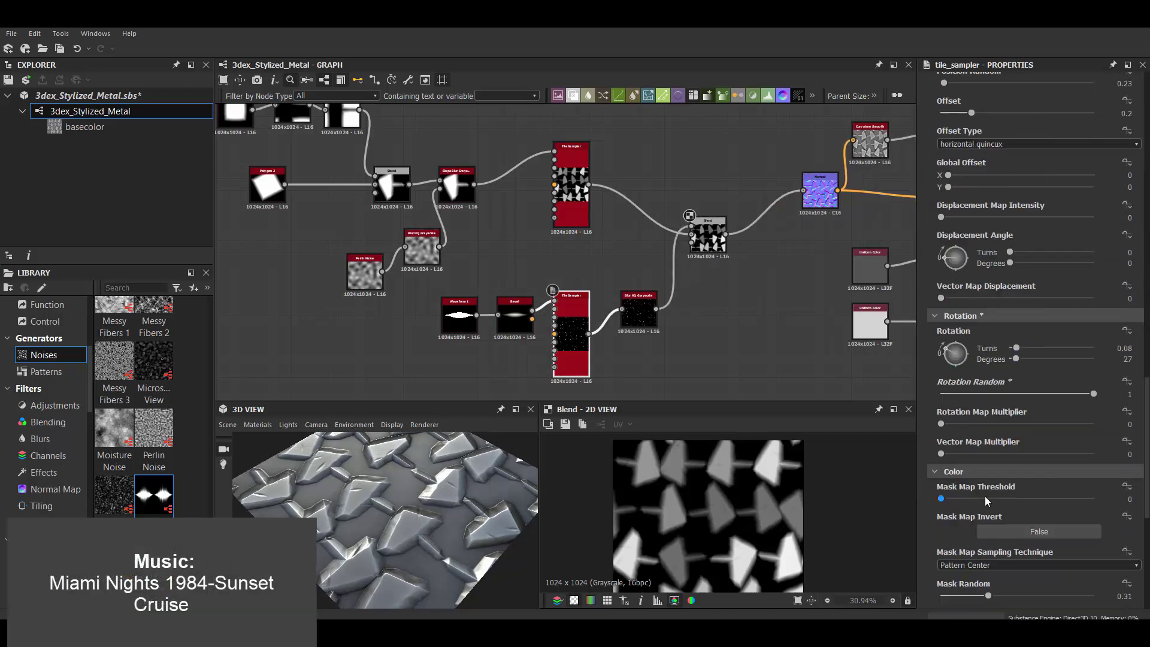
scroll(985, 496, "down", 5)
left_click_drag(390, 527, 474, 527)
left_click_drag(777, 505, 779, 507)
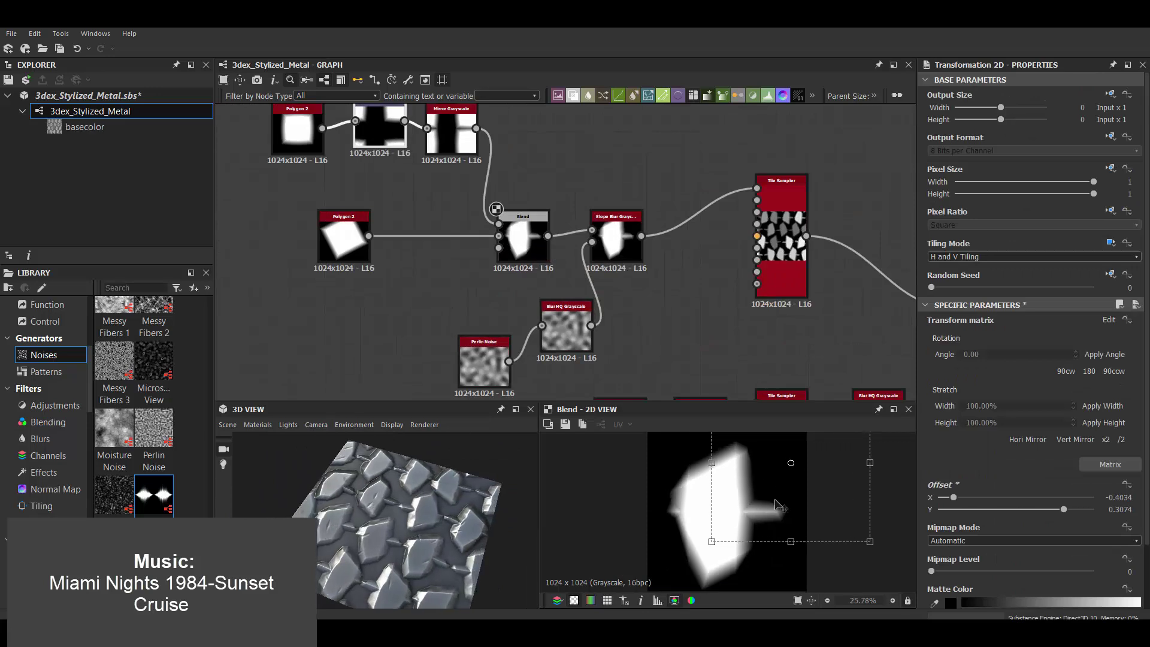
double_click(781, 239)
- Enlarge the plate Tile Sampler scale to 1.56 and paste a new Polygon 2 node
scroll(983, 425, "down", 10)
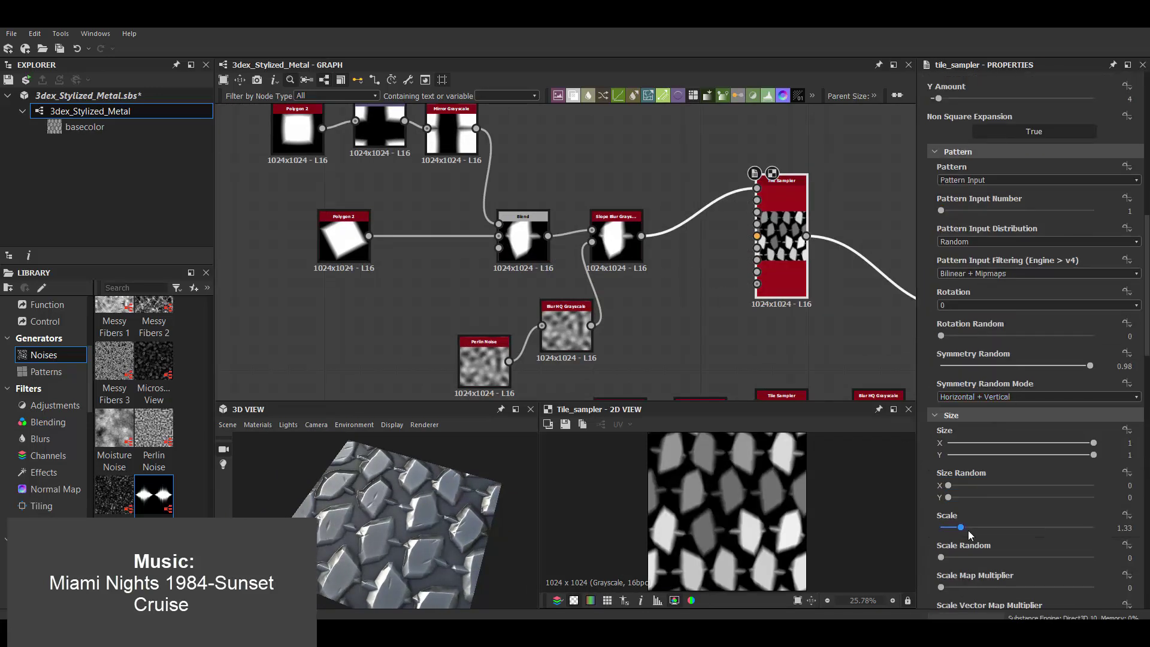
left_click_drag(968, 530, 966, 530)
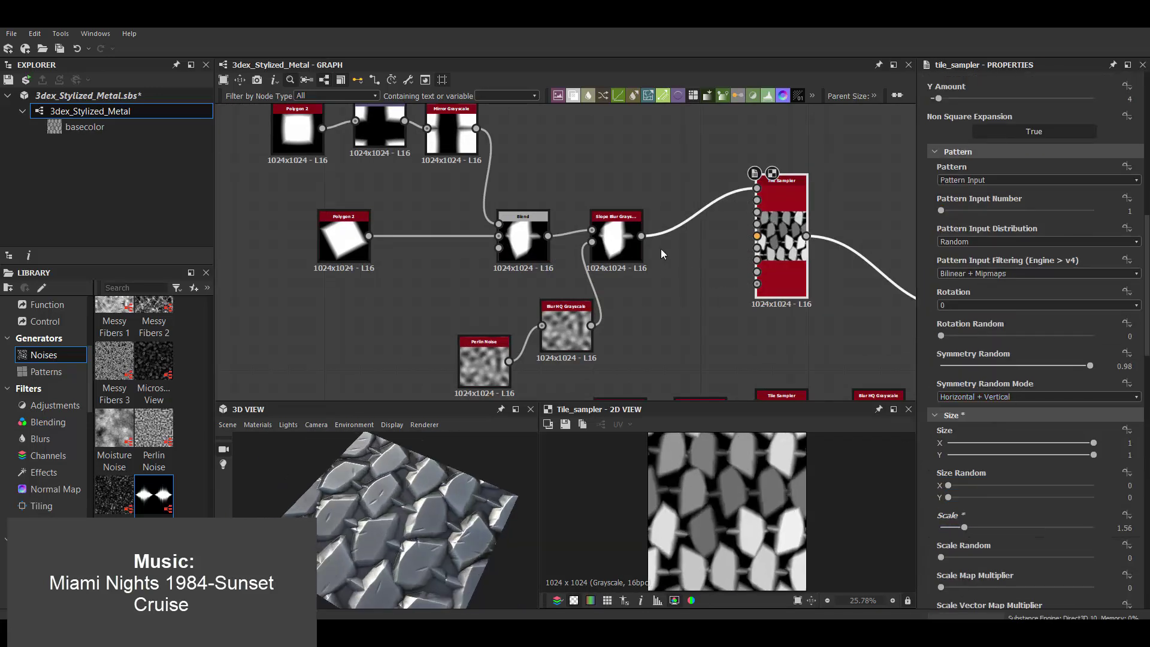
scroll(541, 282, "down", 2)
scroll(541, 281, "up", 2)
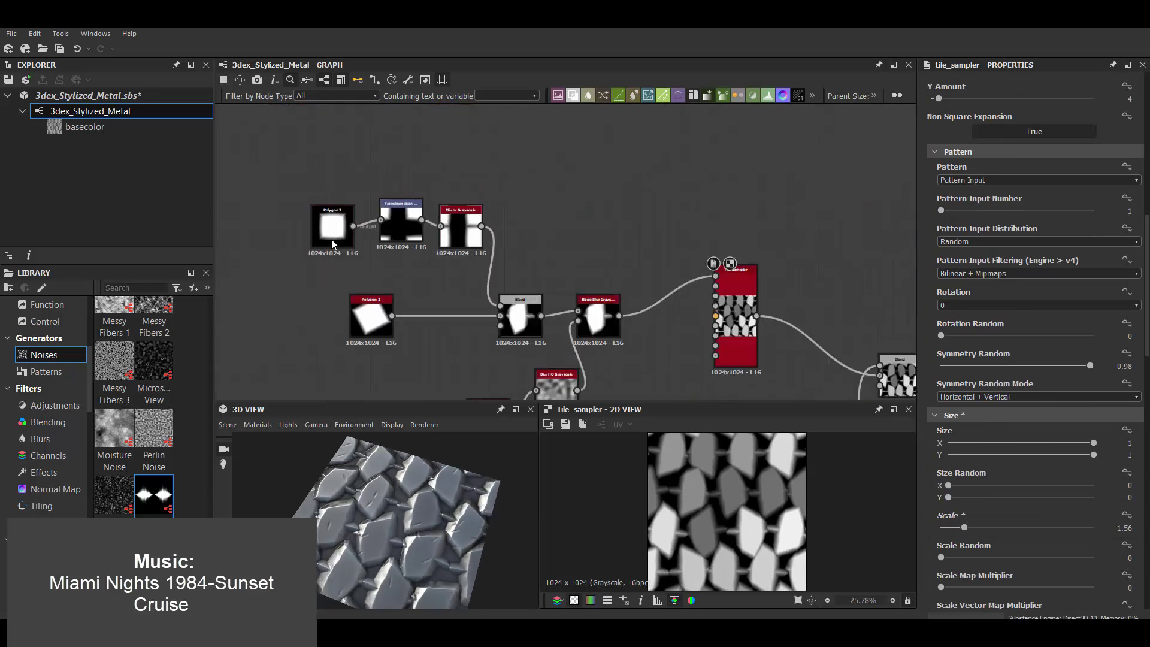
key("ctrl+v")
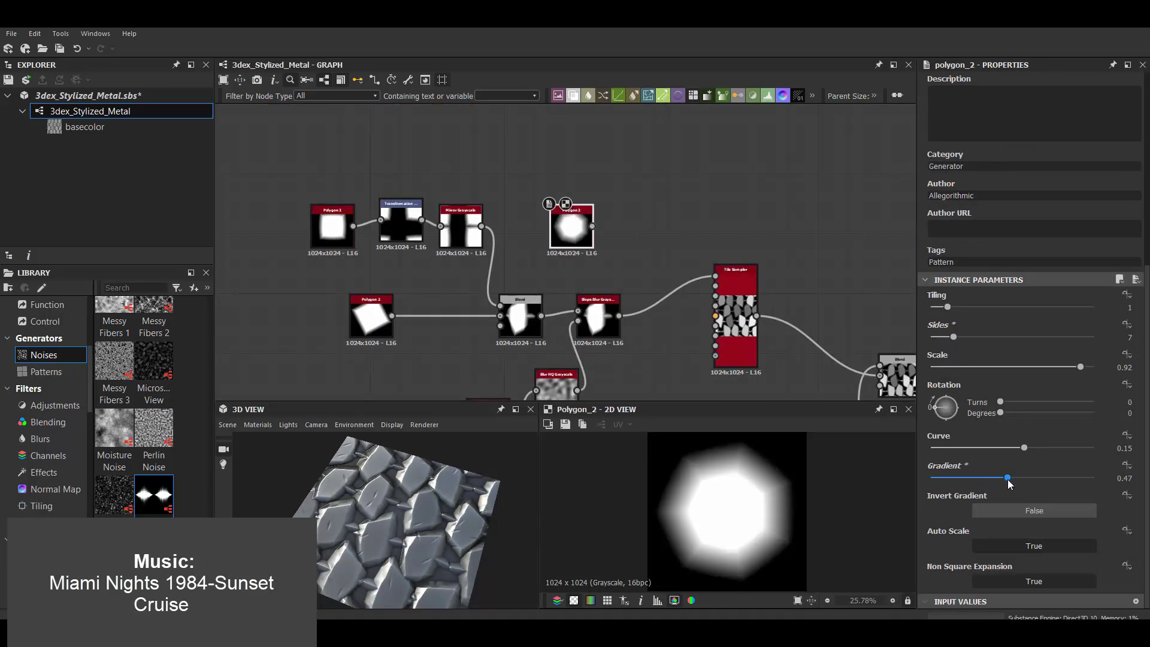
- Insert a Levels node after the Slope Blur and darken the plate pattern
scroll(598, 339, "up", 2)
left_click(606, 311)
key("space")
left_click(743, 287)
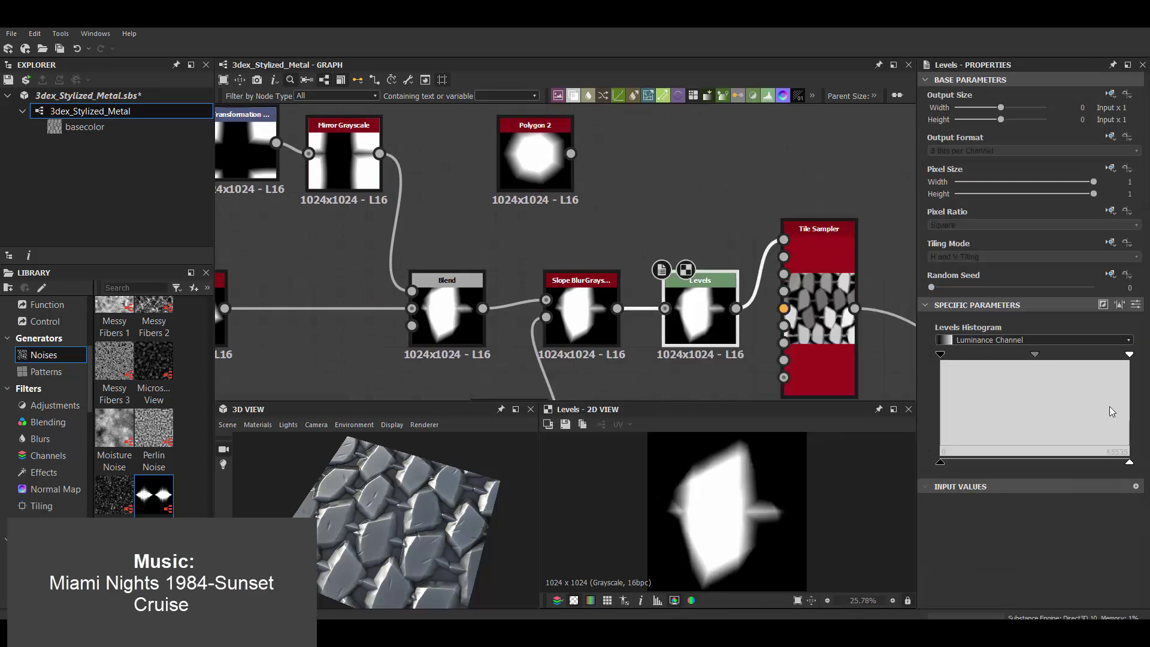
left_click_drag(1129, 461, 1099, 462)
- Shrink the new 7-sided Polygon 2 to size 0.17
scroll(563, 252, "down", 2)
scroll(563, 251, "up", 1)
left_click(560, 198)
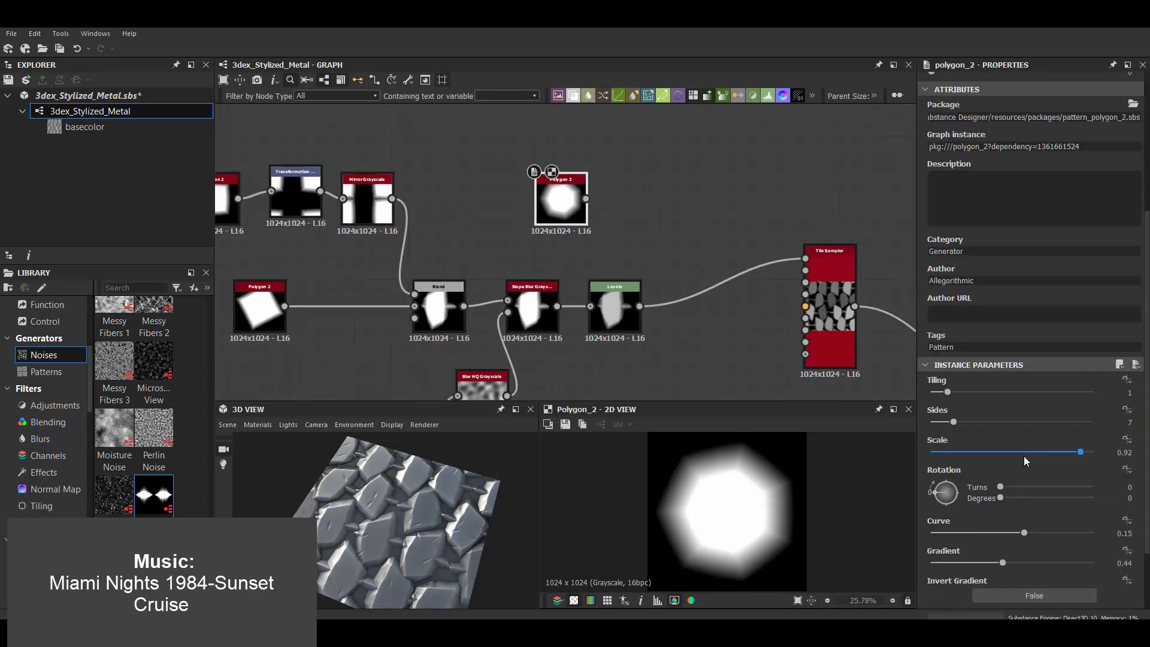
left_click_drag(1023, 455, 959, 453)
- Add a Blend node before the Tile Sampler and wire the Polygon 2 dot into it
key("space")
type("blend")
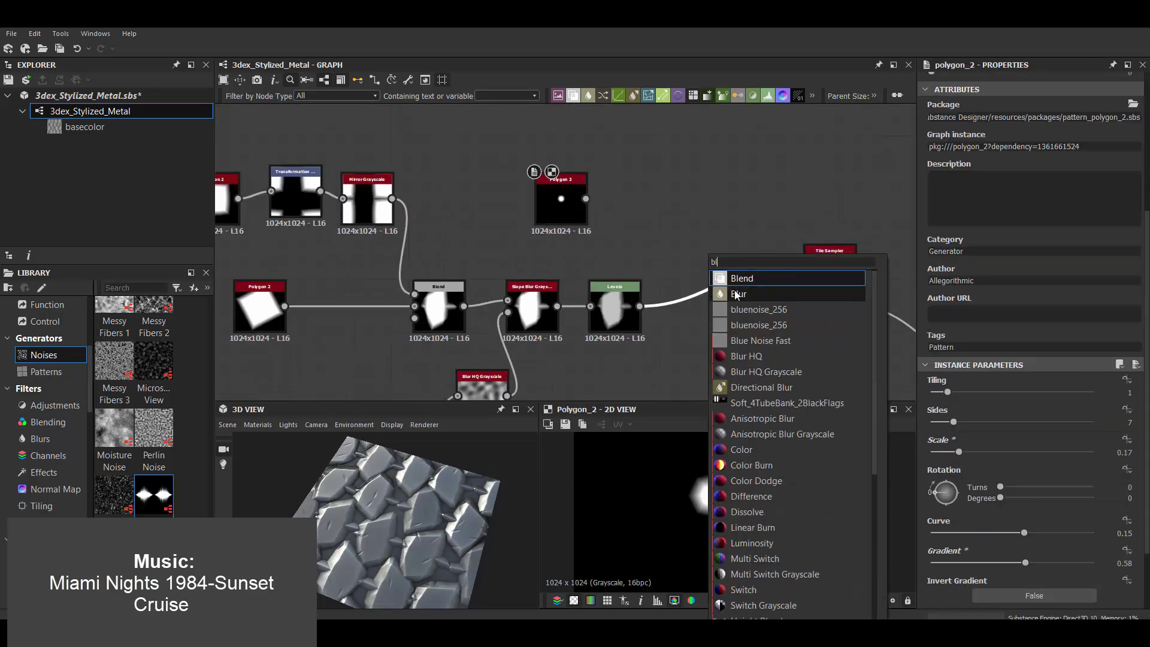
key("Return")
left_click_drag(586, 198, 698, 294)
- Set the new Blend's mode to Max (Lighten), then reselect the Polygon 2 dot
left_click(1033, 363)
left_click(983, 384)
scroll(965, 363, "down", 2)
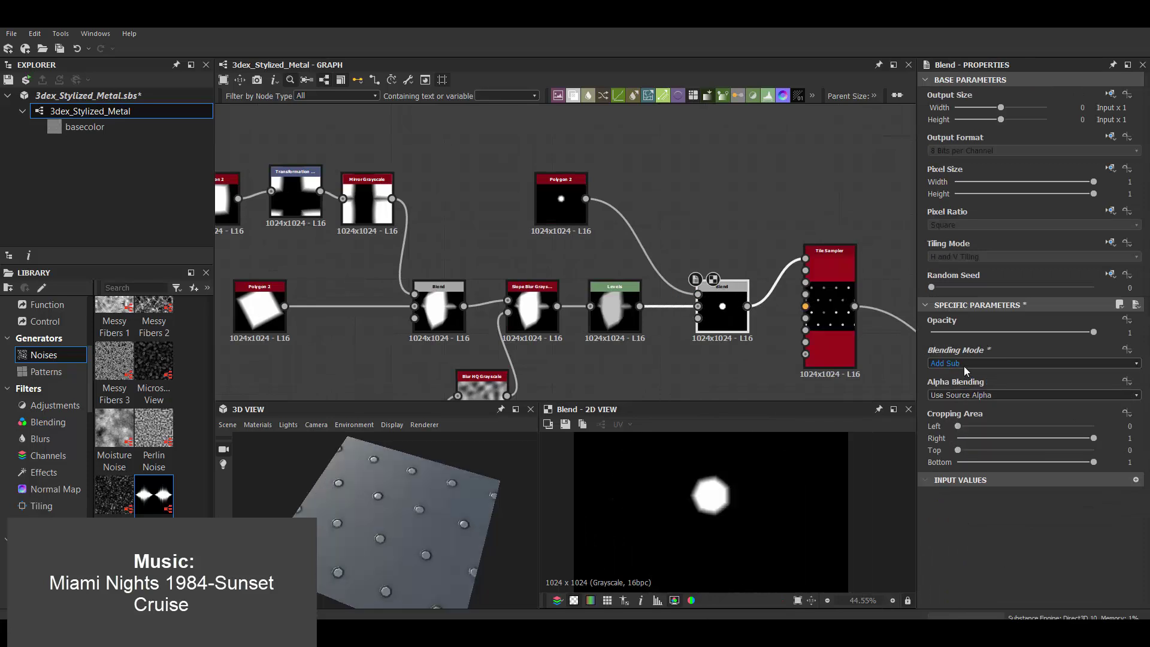
scroll(964, 363, "down", 3)
scroll(964, 363, "down", 2)
scroll(964, 363, "down", 2)
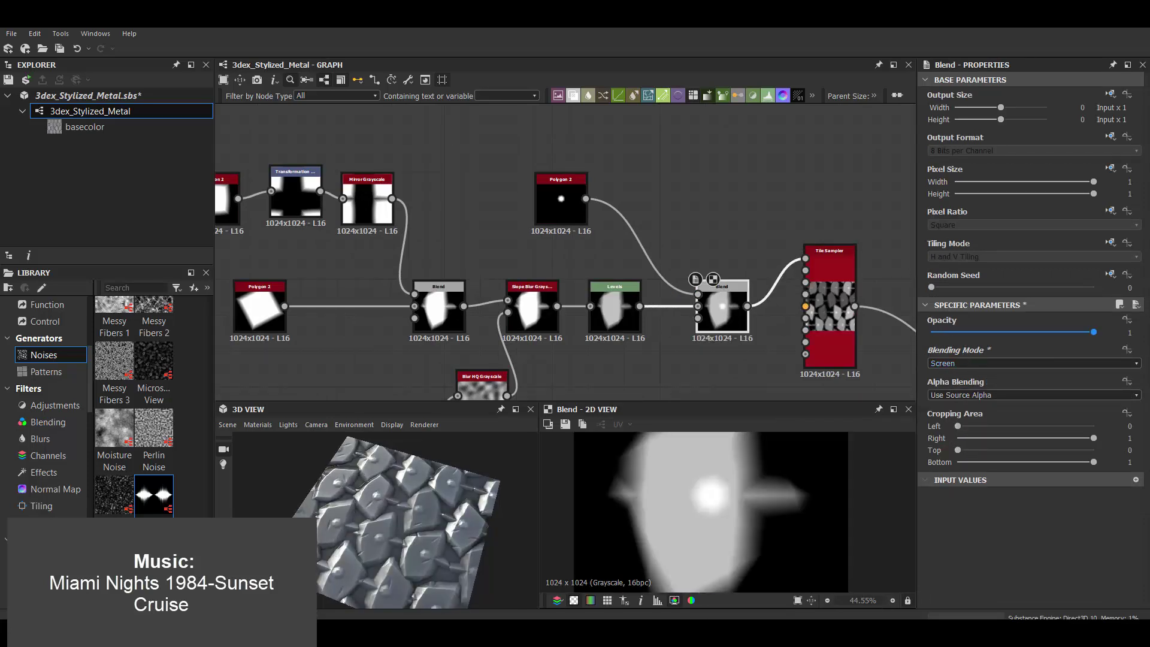
left_click(961, 451)
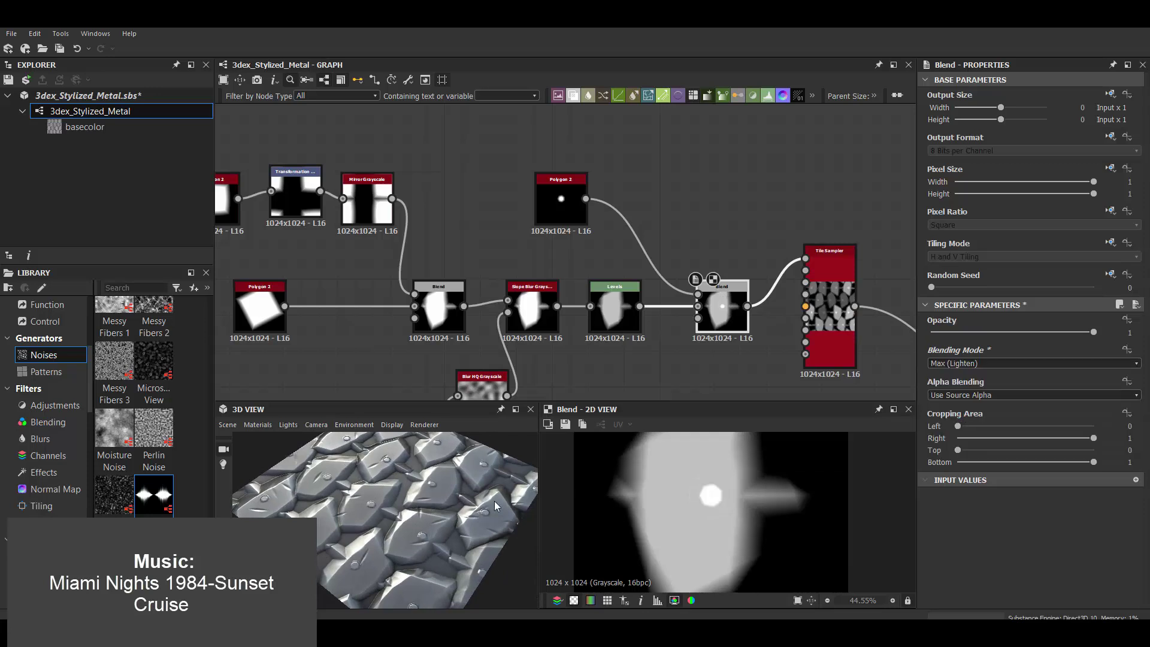
left_click(561, 203)
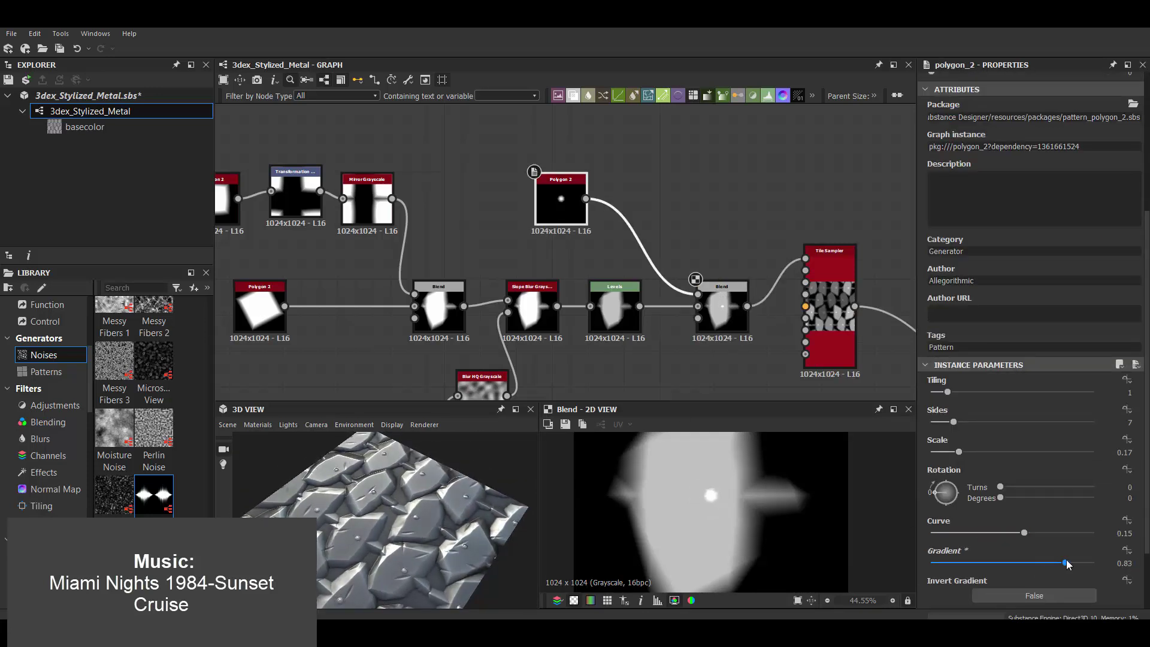
- Insert a Transformation 2D after Polygon 2, offset the rivet dot down-left, and duplicate it
left_click_drag(586, 199, 617, 234)
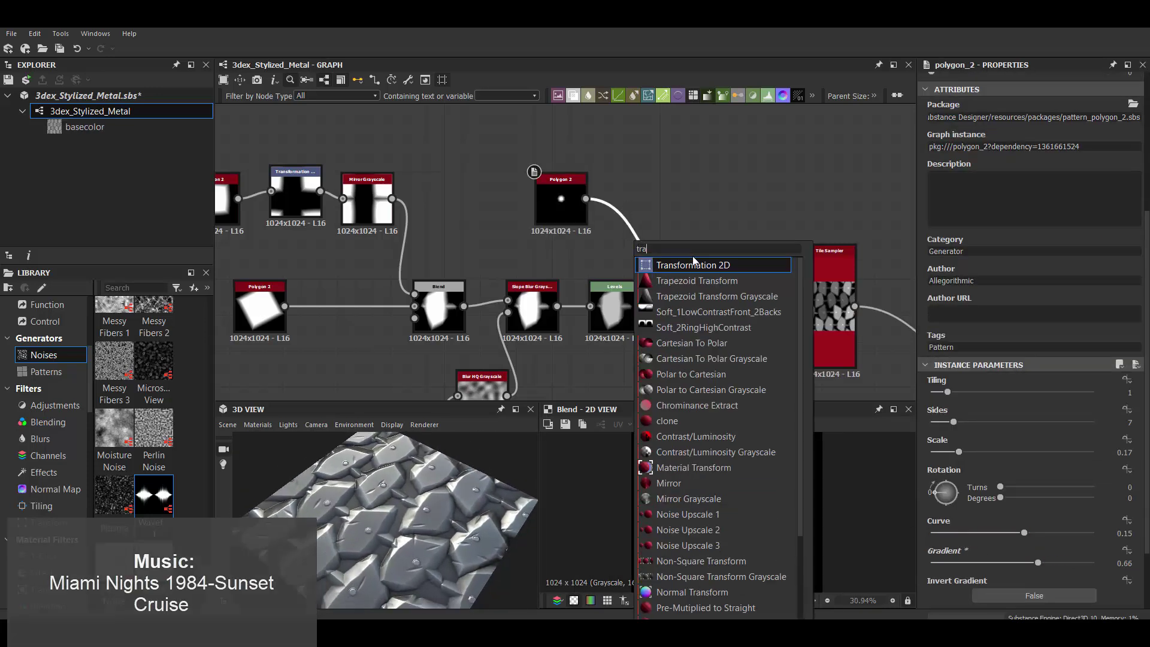
left_click(638, 242)
left_click_drag(746, 471, 729, 554)
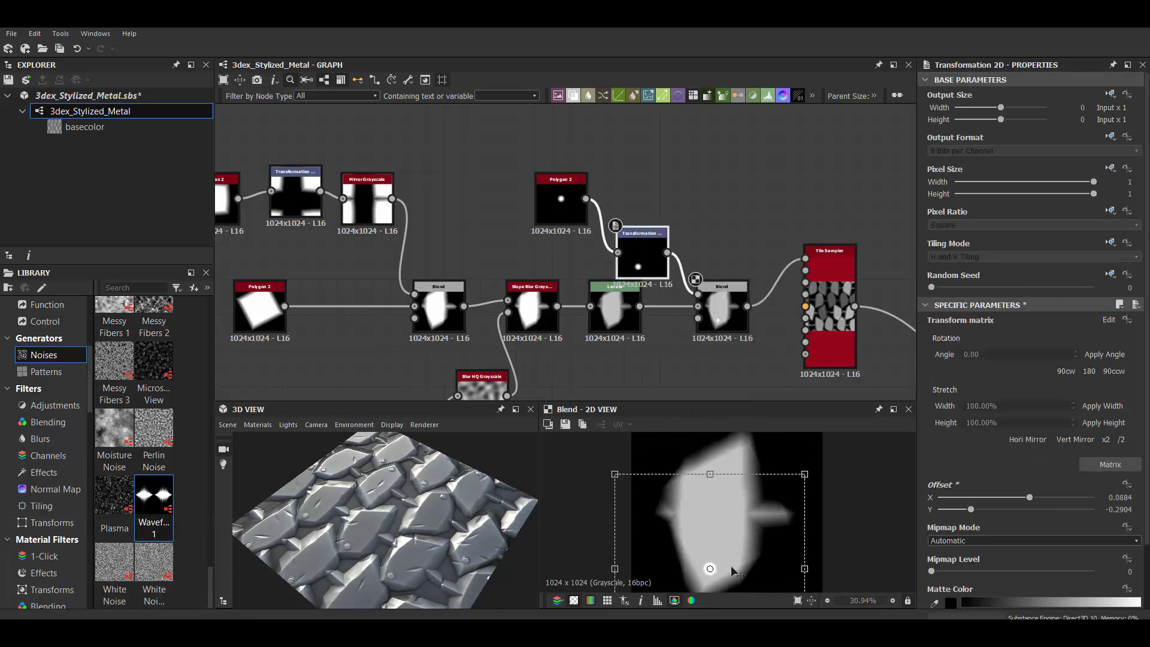
mouse_move(632, 238)
left_mouse_down()
mouse_move(689, 179)
mouse_move(611, 144)
left_mouse_up()
key("space")
left_click(719, 271)
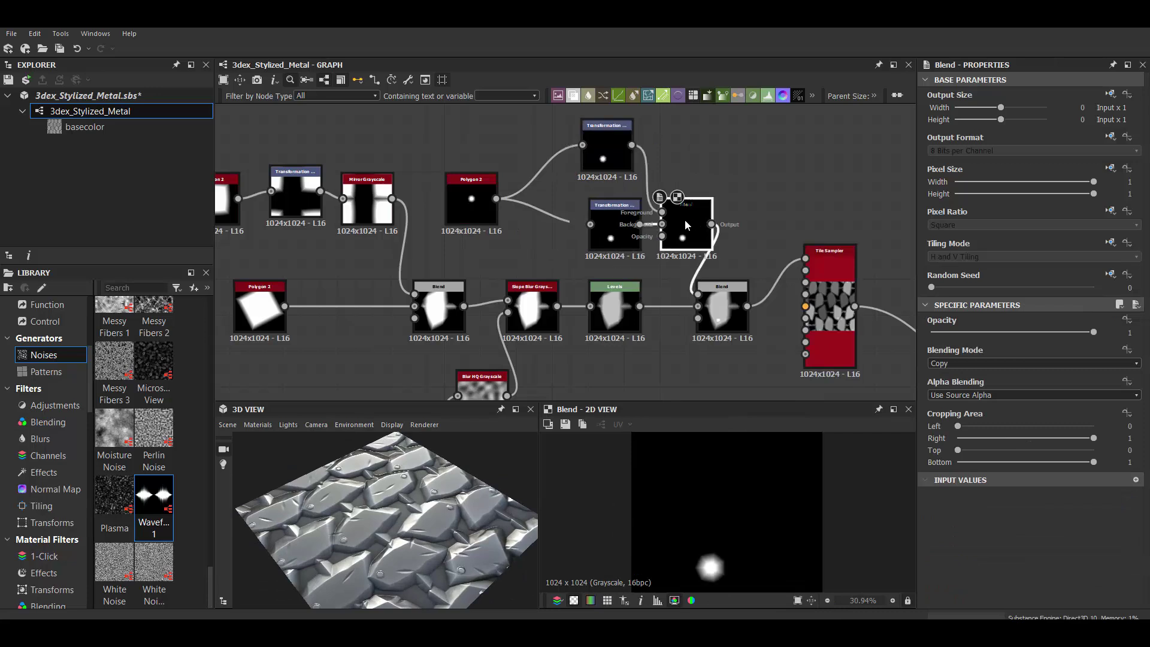
left_click_drag(685, 219, 693, 213)
- Combine both dots with a Max (Lighten) Blend and move the second dot up the plate
left_click(1033, 363)
left_click(970, 417)
left_click(607, 147)
left_click(724, 314)
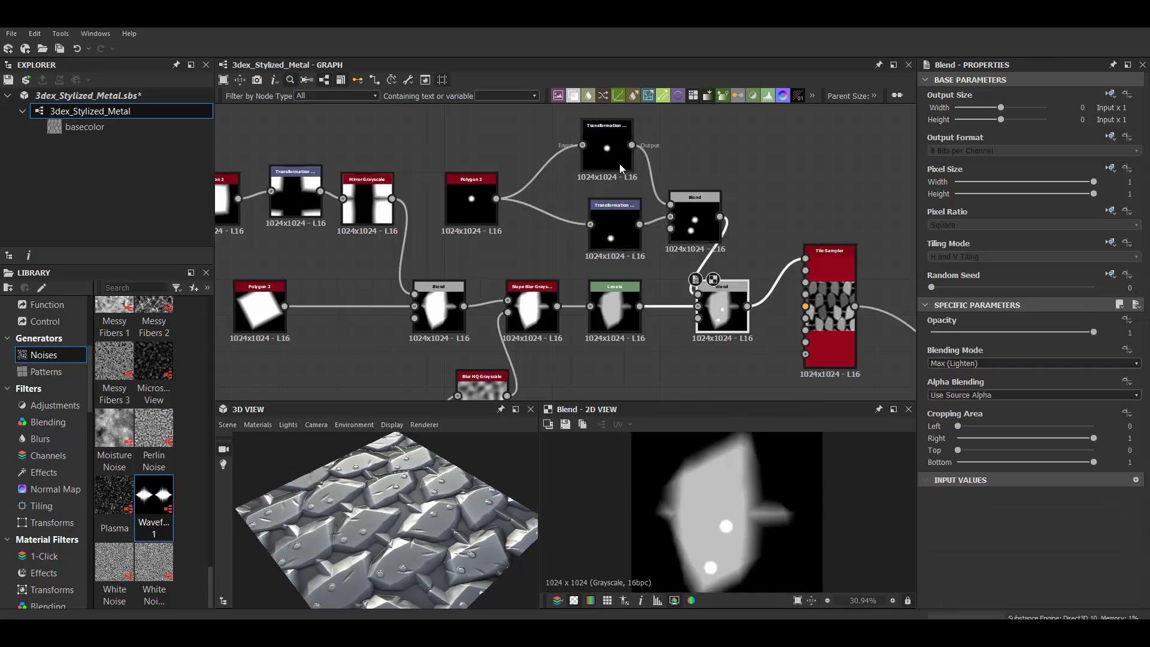
left_click(621, 168)
mouse_move(765, 523)
left_mouse_down()
mouse_move(769, 469)
mouse_move(755, 471)
left_mouse_up()
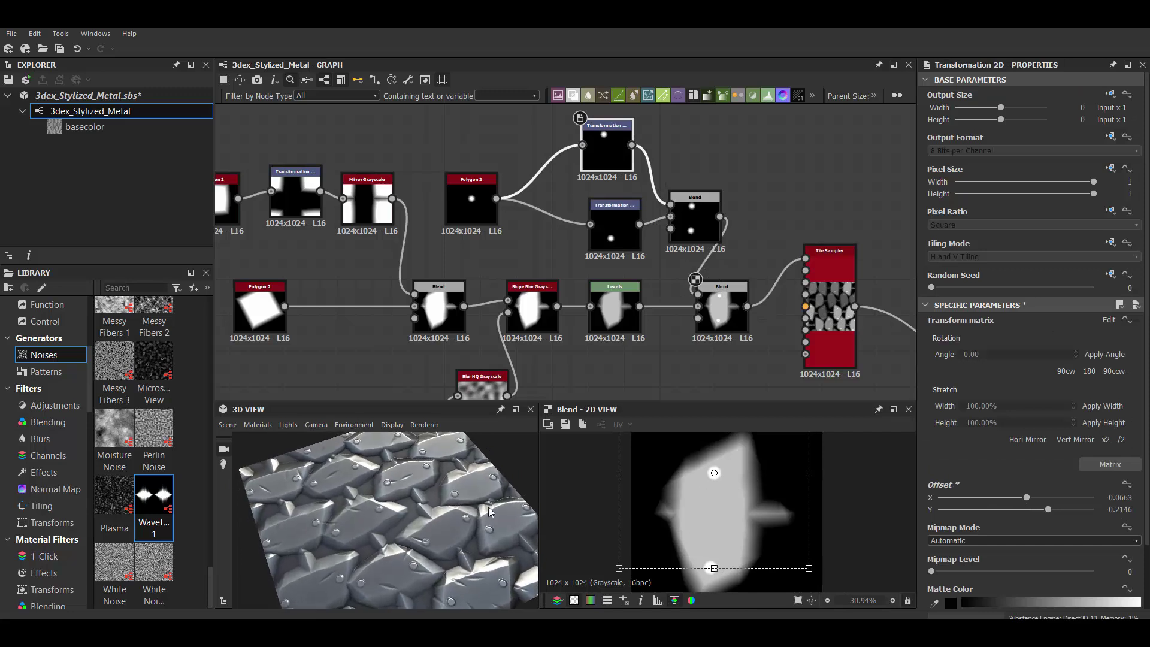
left_click_drag(491, 521, 440, 488)
- Adjust the plate mask's Levels white point and reduce the Bevel distance
left_click(625, 322)
mouse_move(1130, 462)
left_mouse_down()
mouse_move(1048, 462)
mouse_move(1091, 462)
left_mouse_up()
mouse_move(455, 528)
left_mouse_down()
mouse_move(494, 555)
mouse_move(438, 491)
left_mouse_up()
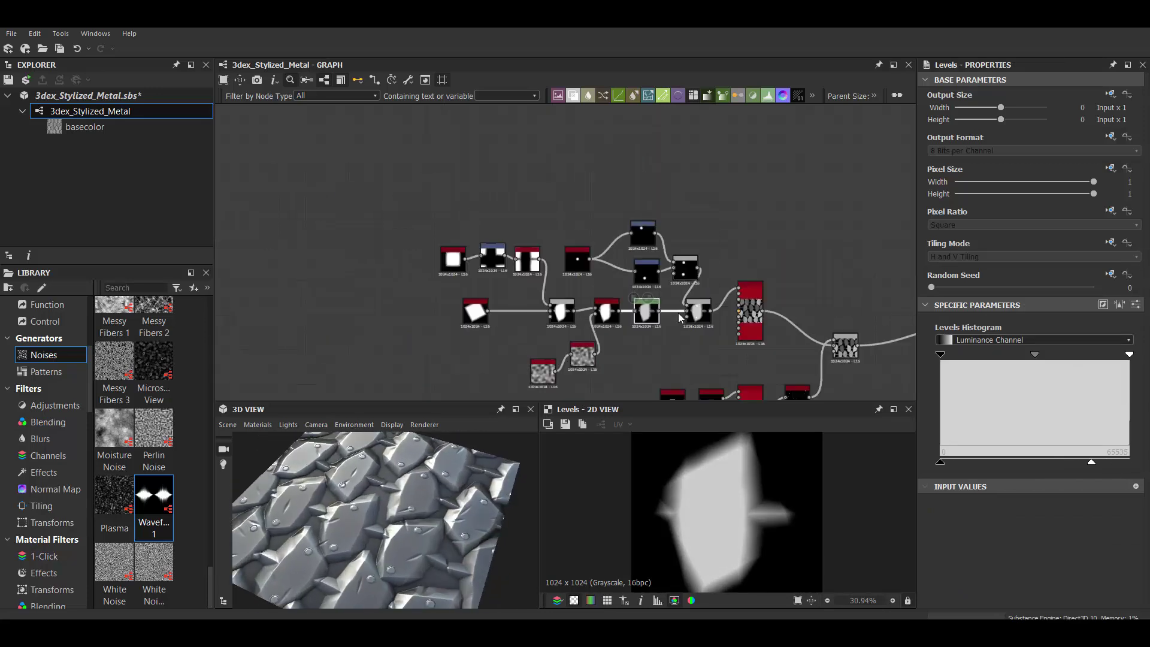
mouse_move(1025, 430)
left_mouse_down()
mouse_move(1046, 430)
mouse_move(1005, 431)
left_mouse_up()
- Shrink the dash Tile Sampler's scale slightly to 1.45
left_click(662, 333)
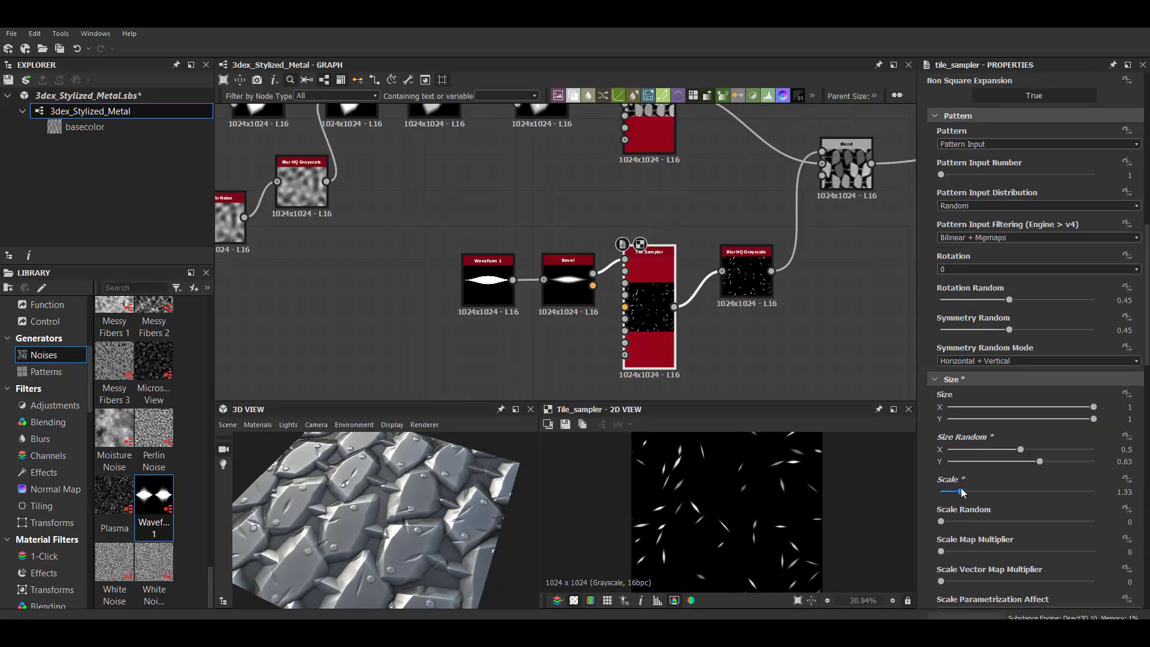
left_click_drag(964, 491, 962, 492)
scroll(578, 331, "down", 3)
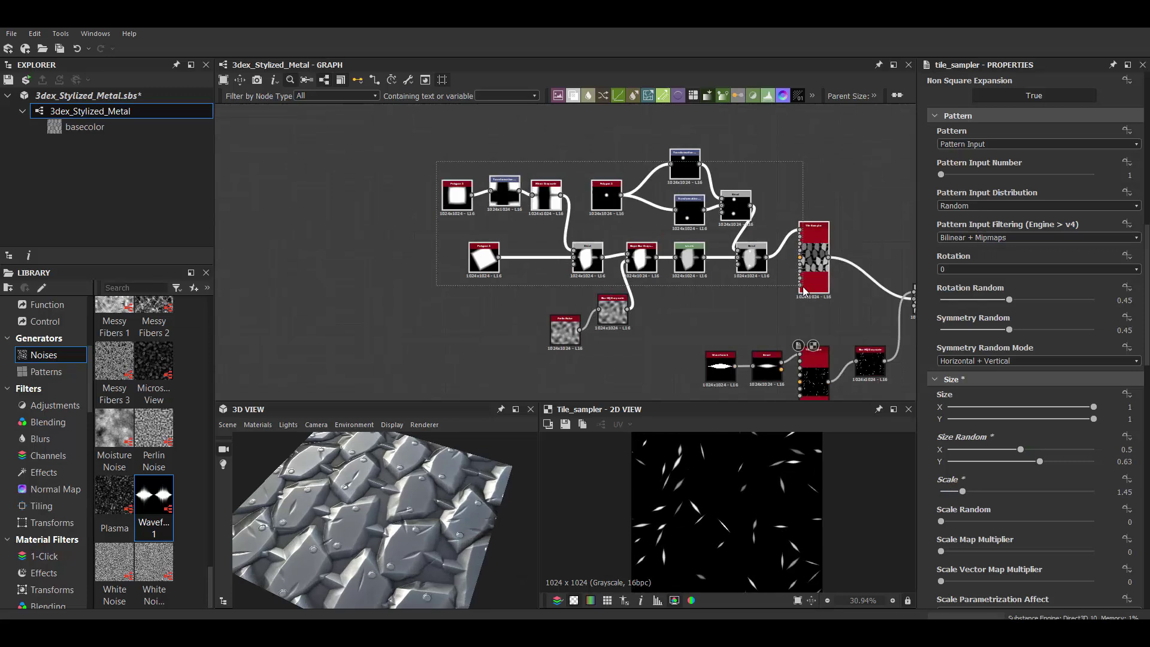
middle_click_drag(413, 266, 578, 331)
scroll(467, 234, "up", 1)
left_click(286, 204)
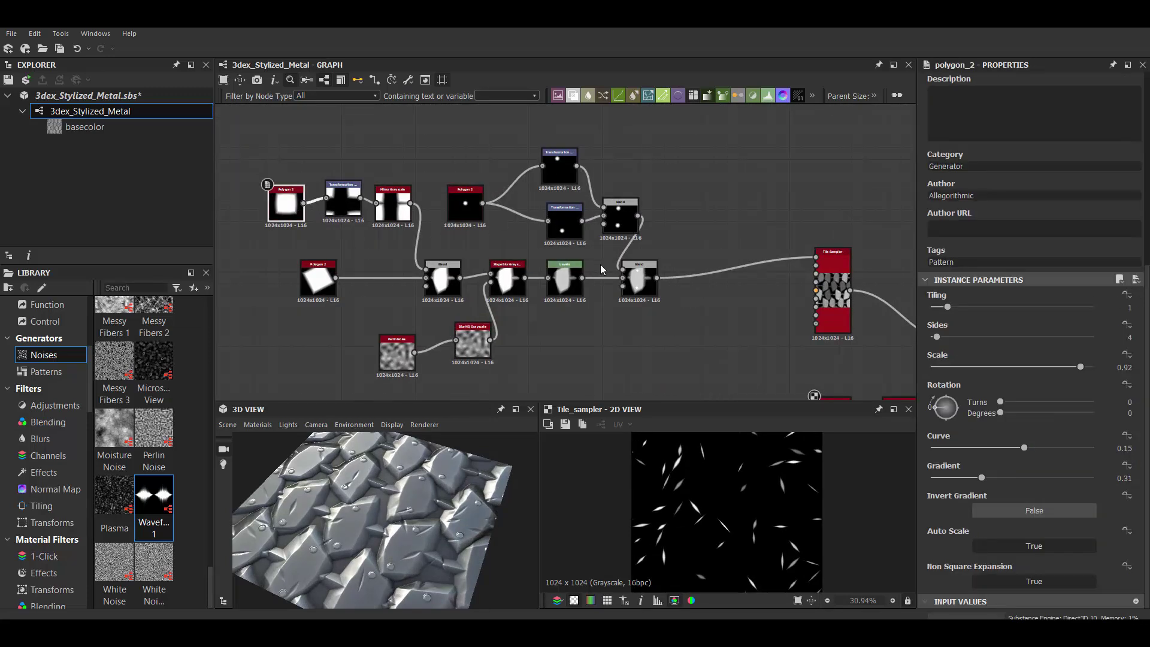
- Make Polygon 2 a larger round 32-sided shape with a high soft gradient
left_click_drag(954, 336, 1094, 336)
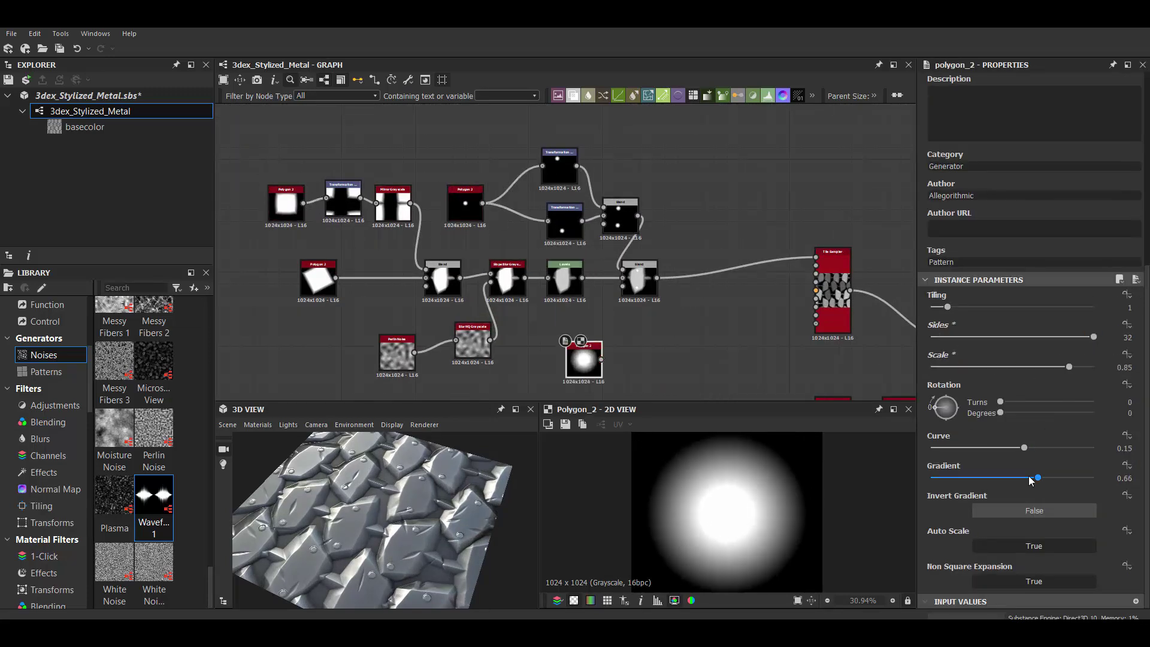
left_click_drag(1043, 367, 1069, 367)
left_click_drag(1038, 478, 1080, 477)
scroll(617, 280, "up", 2)
- Add a Splatter node fed by the round shape
key("space")
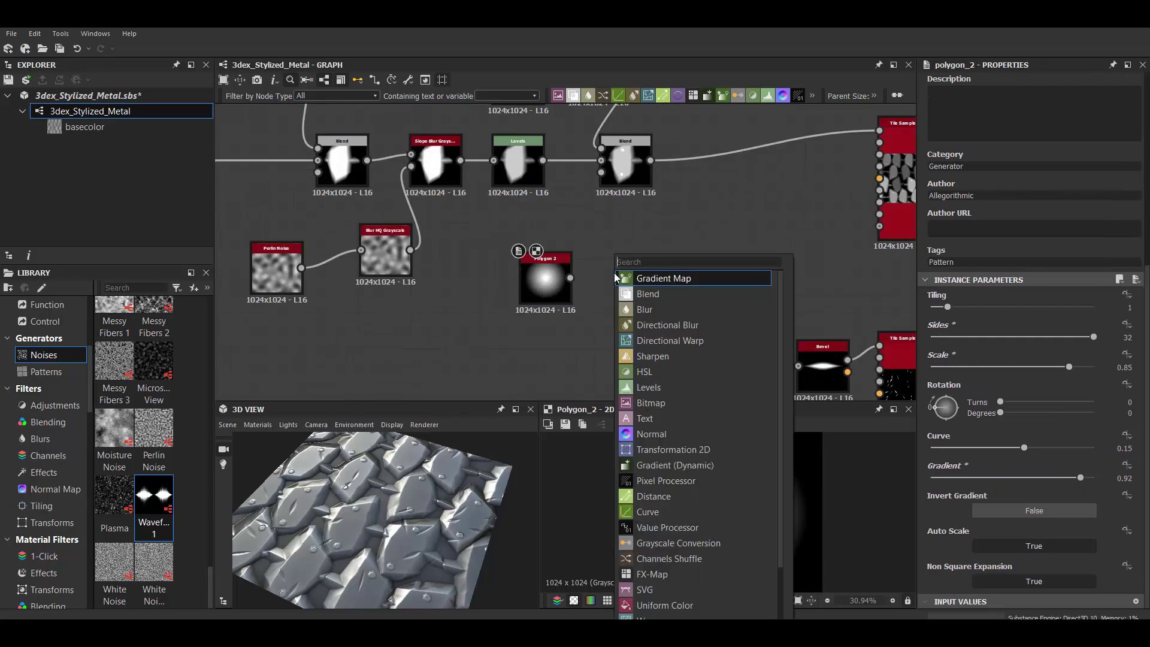
left_click(46, 372)
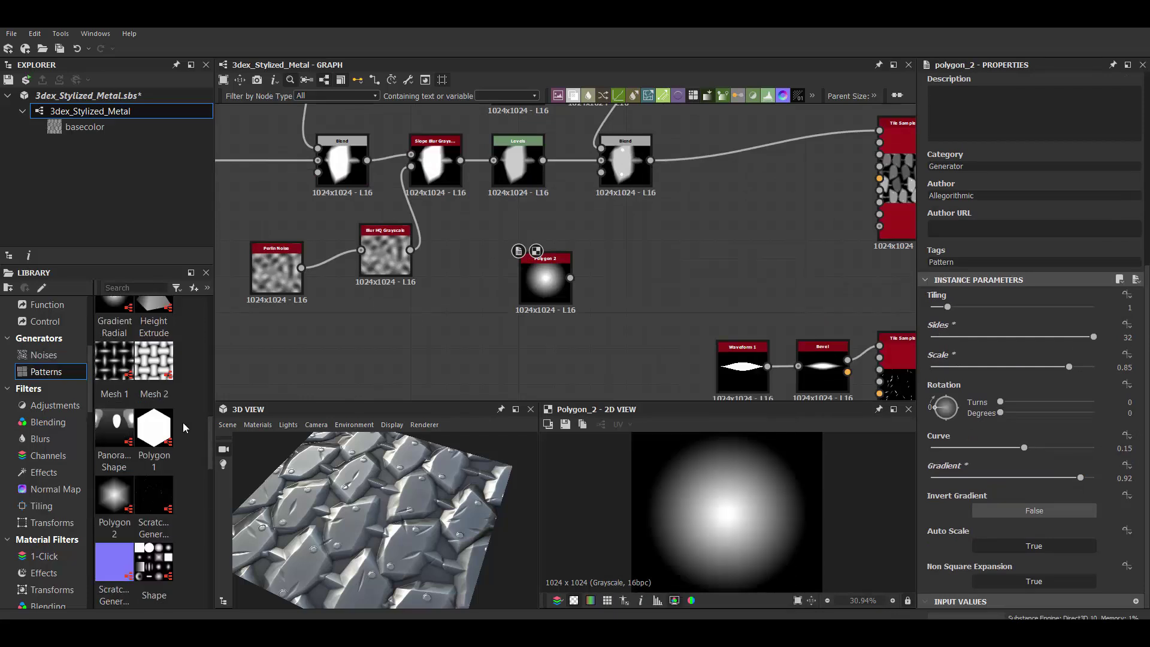
scroll(134, 419, "down", 10)
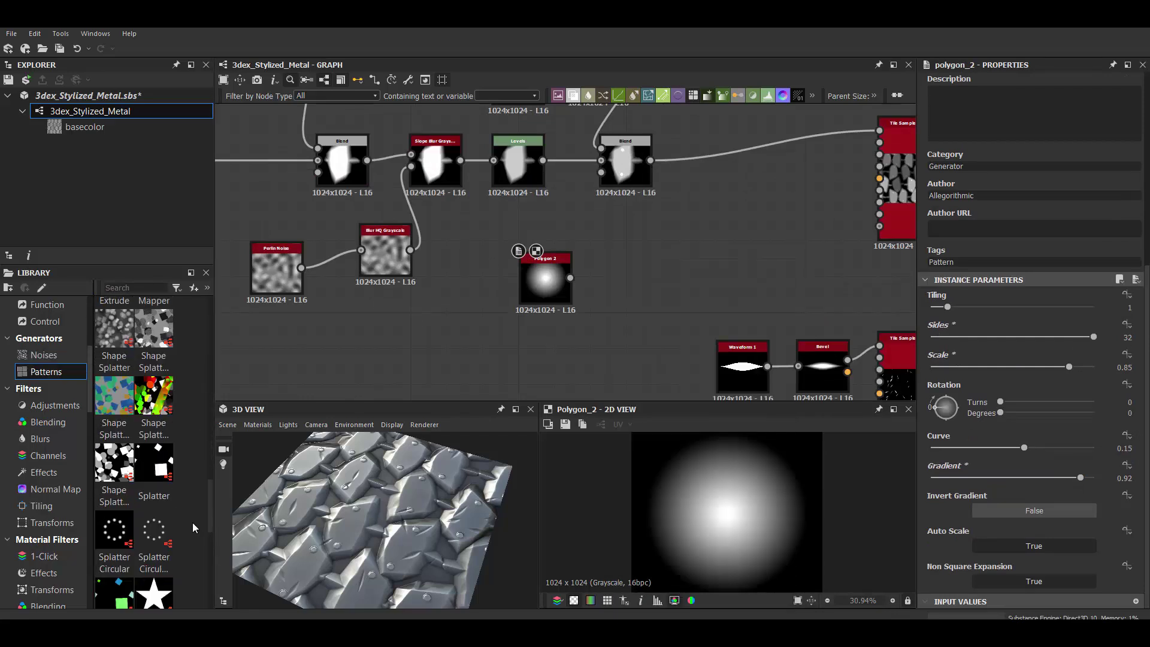
key("space")
type("splatter")
key("Return")
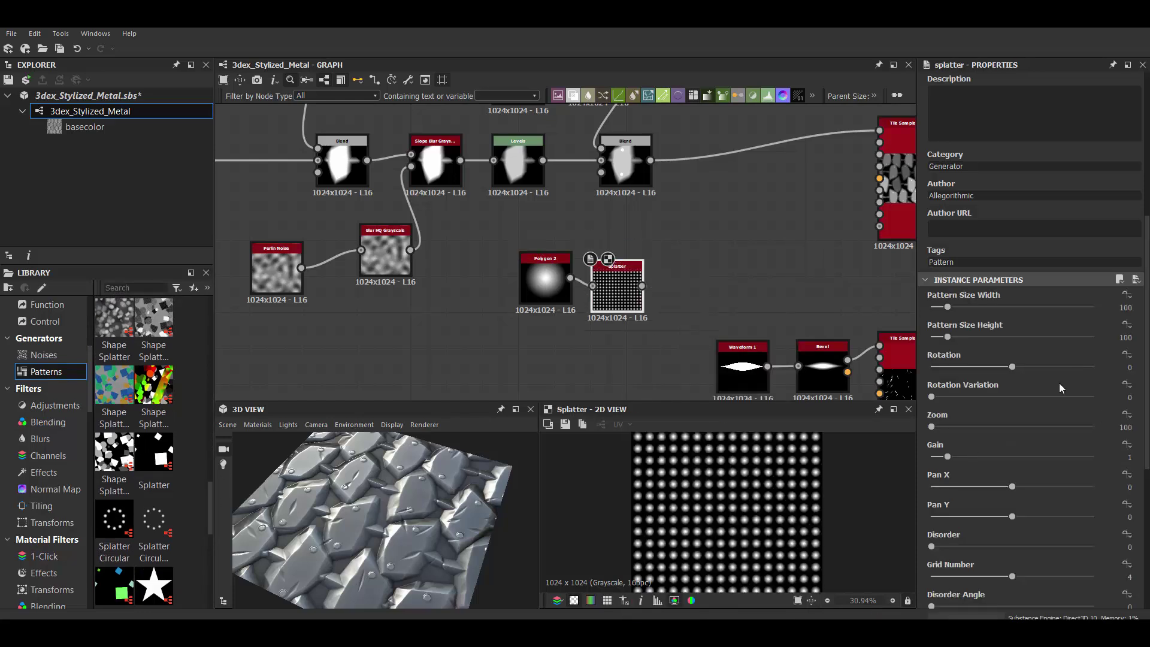
left_click_drag(947, 307, 963, 307)
- Stretch the splattered blobs, rotate them 119.12 with 177.35 rotation variation
left_click_drag(1012, 576, 971, 576)
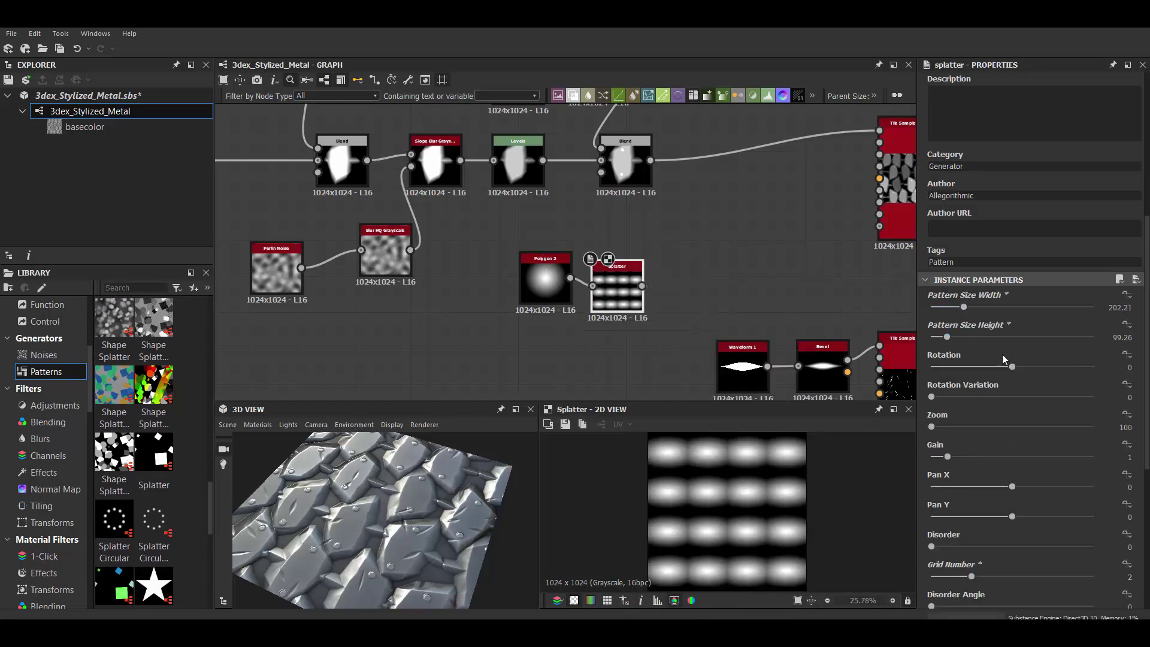
left_click_drag(1013, 366, 1040, 367)
mouse_move(947, 337)
left_mouse_down()
mouse_move(990, 307)
mouse_move(975, 306)
left_mouse_up()
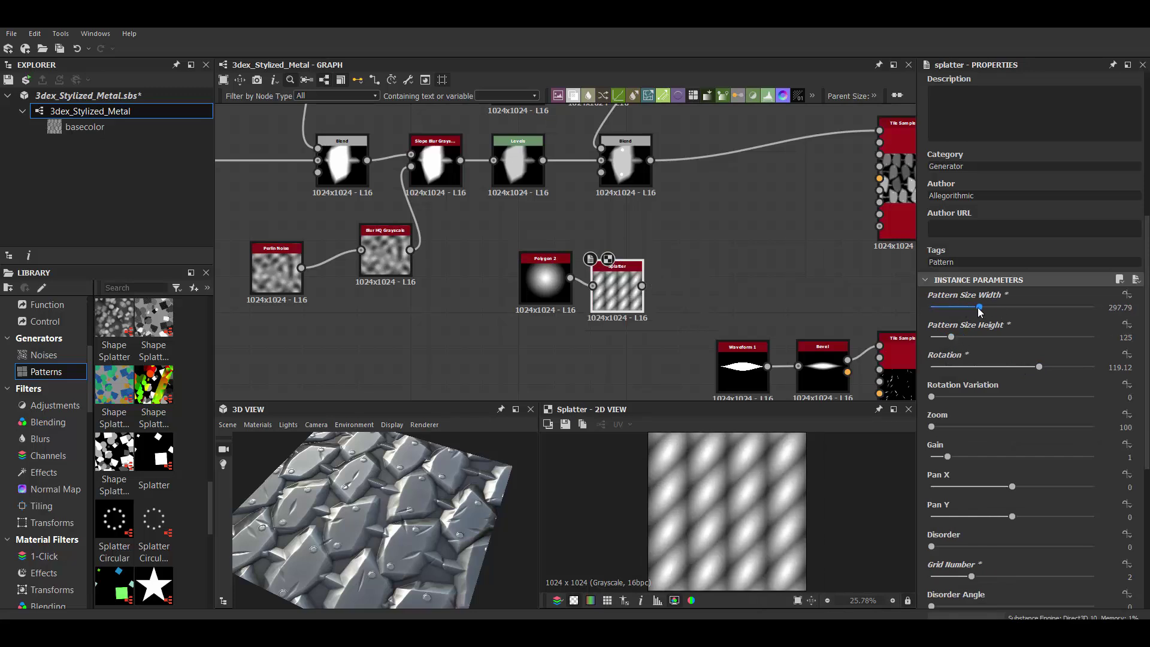
left_click_drag(932, 397, 1015, 399)
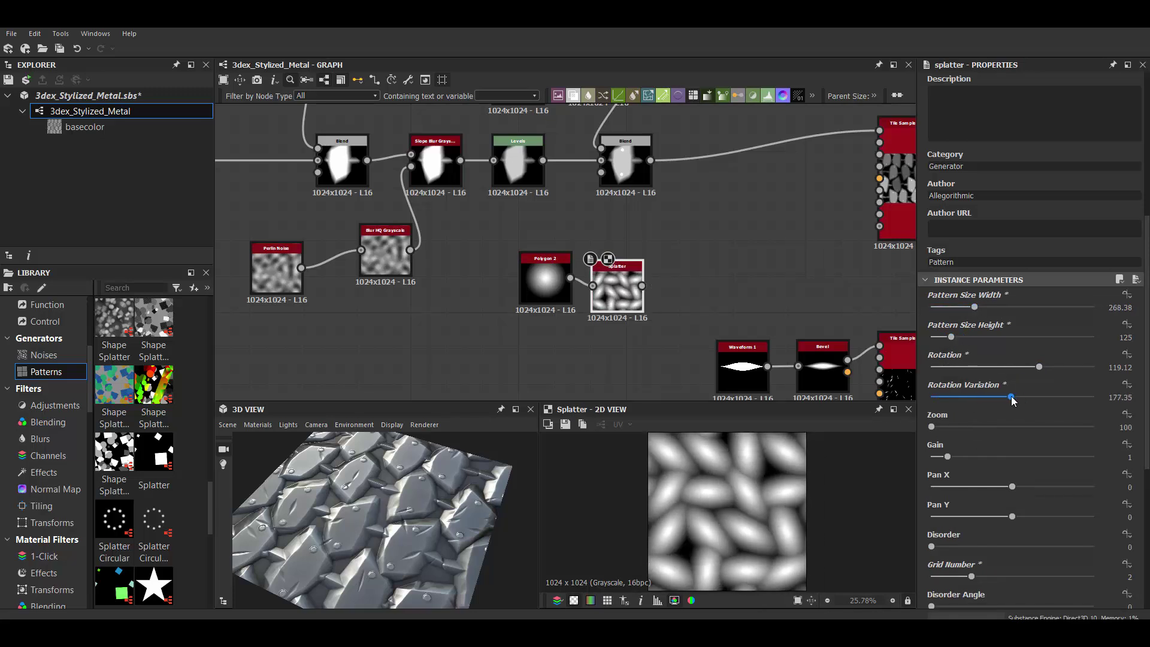
- Add a Bevel after the Splatter and widen the splattered shapes further
scroll(588, 305, "up", 3)
key("space")
type("bevel")
key("Return")
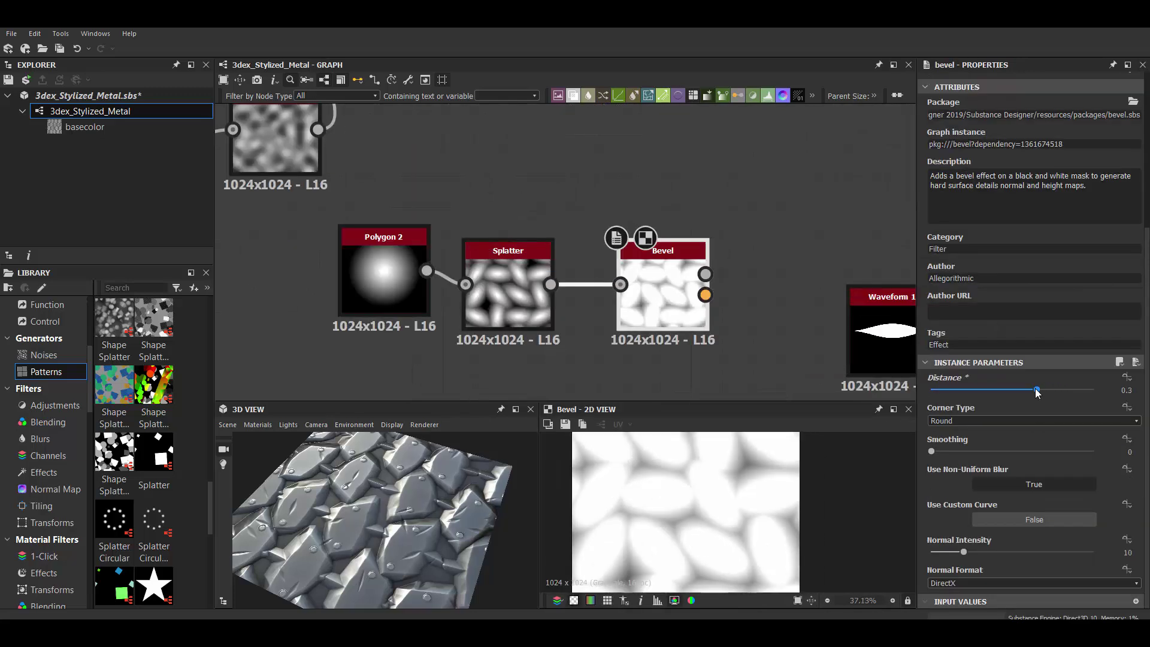
left_click(522, 300)
left_click_drag(975, 390, 991, 395)
- Join the bevelled pattern to the plates with a new Blend at reduced opacity
scroll(685, 261, "down", 2)
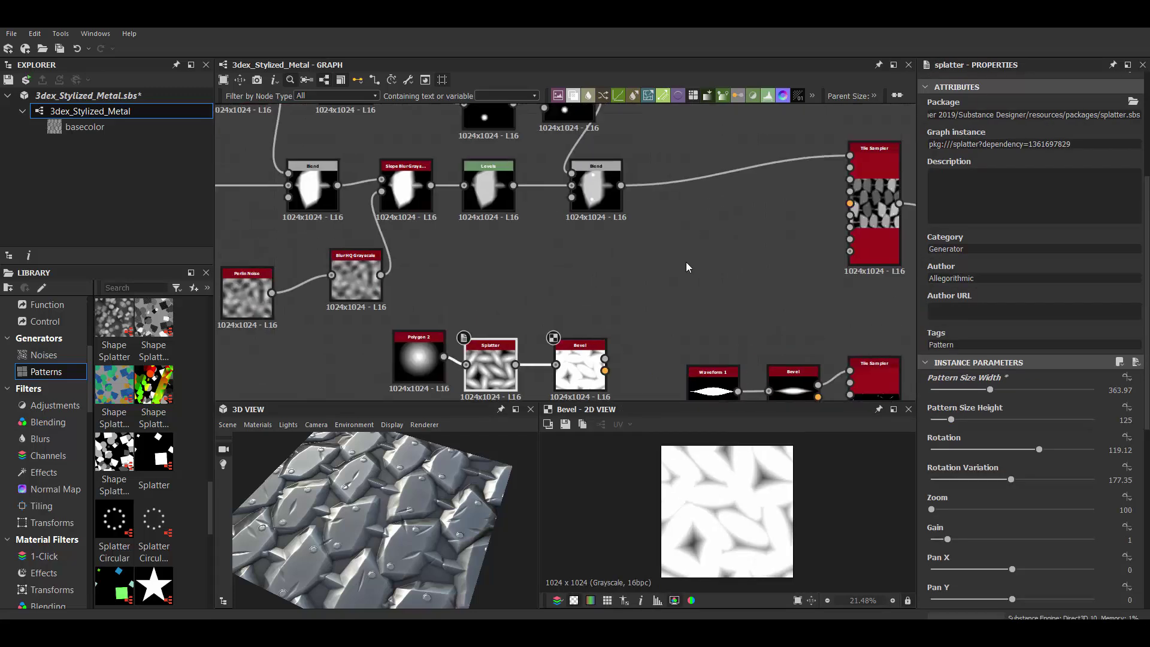
left_click_drag(609, 368, 689, 209)
left_click(701, 231)
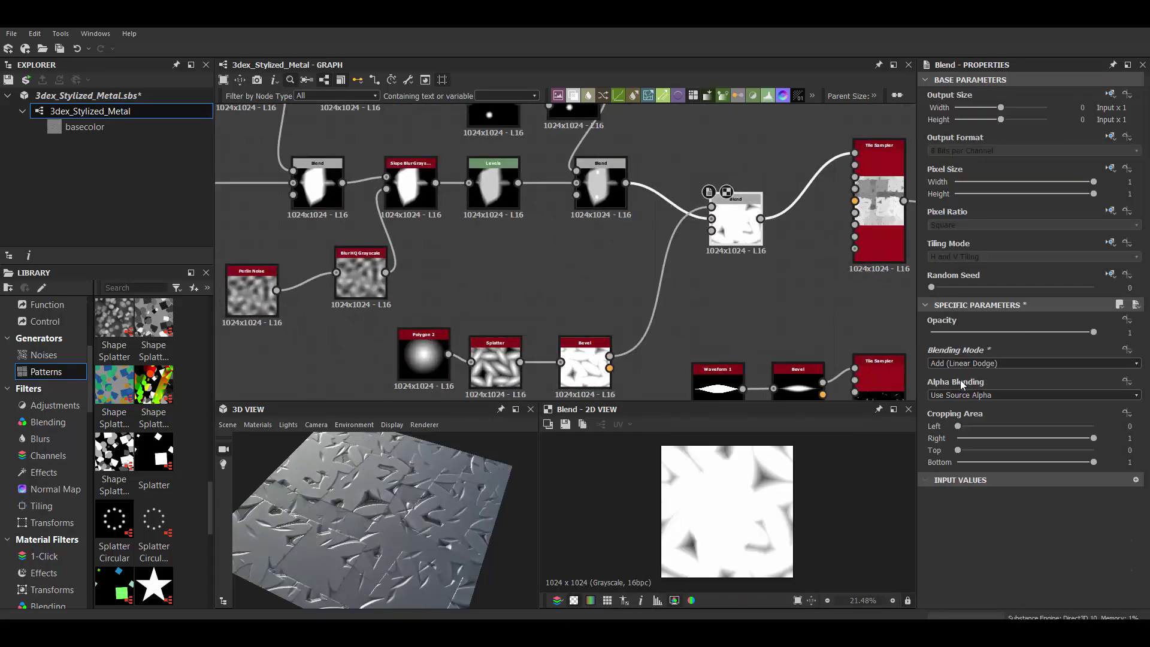
key("Down")
key("Down")
left_click(980, 333)
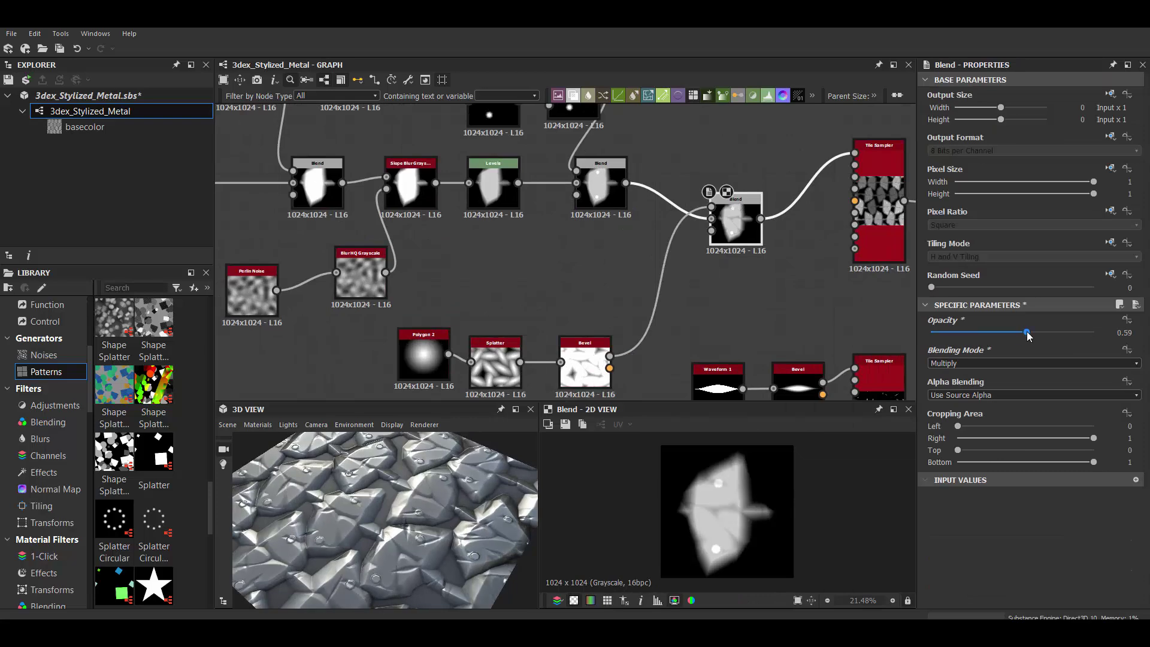
- Narrow and rotate the splattered shapes, and lower the Bevel distance to -0.37
left_click_drag(1028, 335, 1042, 335)
scroll(582, 384, "up", 2)
left_click(457, 345)
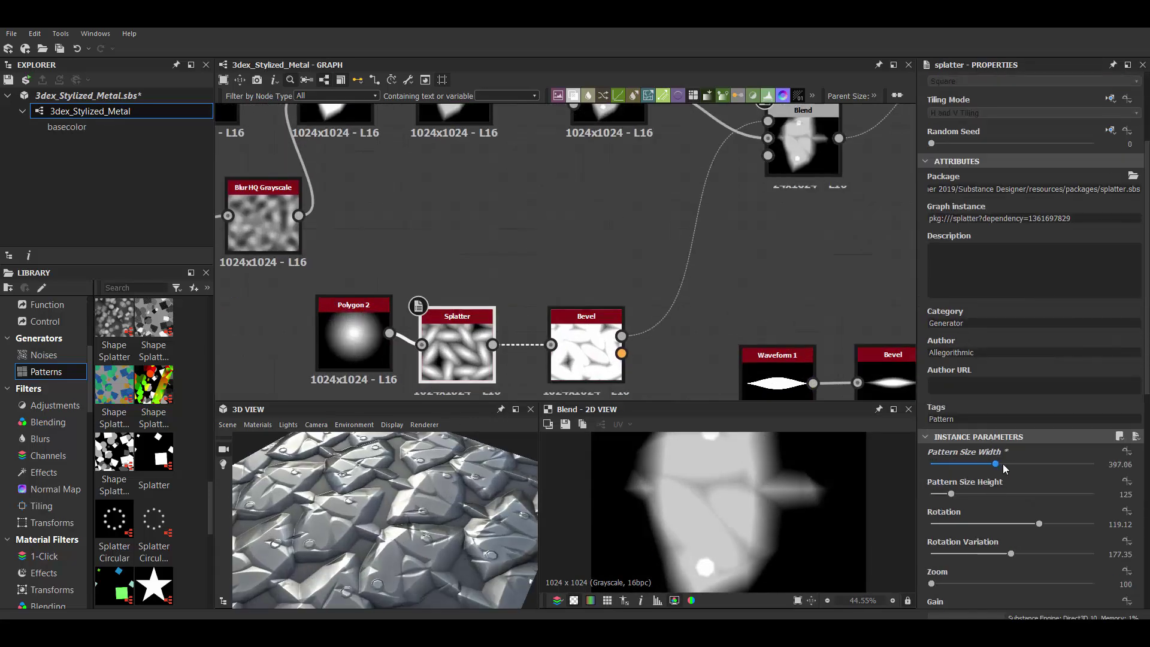
left_click_drag(1020, 468, 1009, 469)
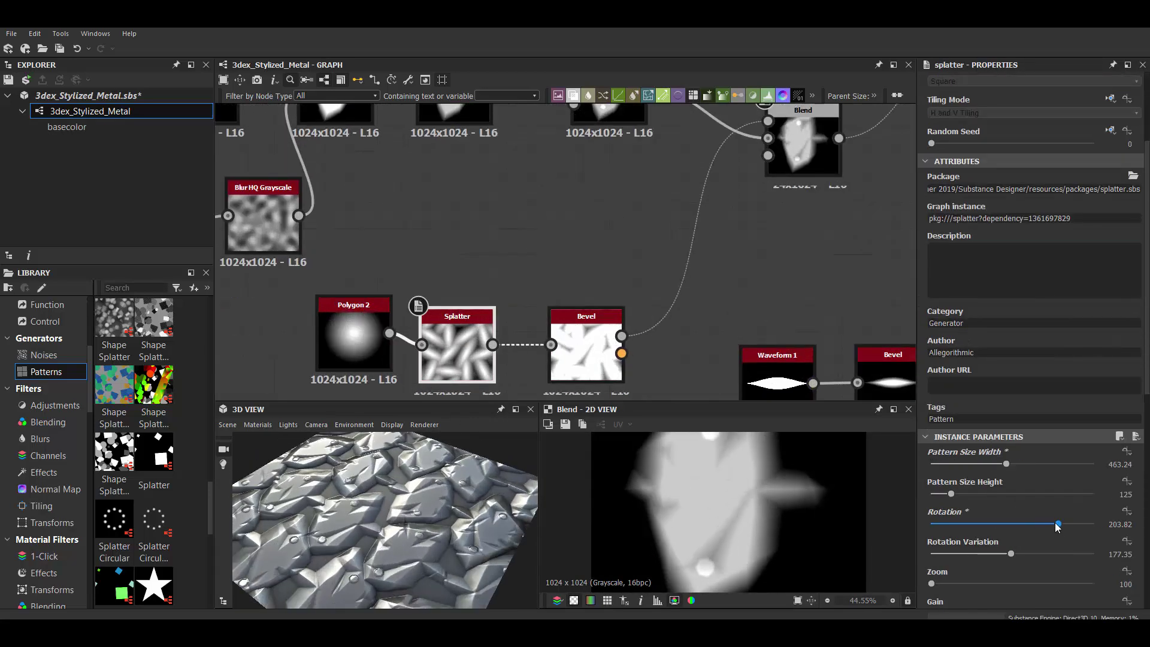
left_click_drag(1052, 523, 1061, 522)
left_click(586, 348)
left_click_drag(1016, 464, 968, 464)
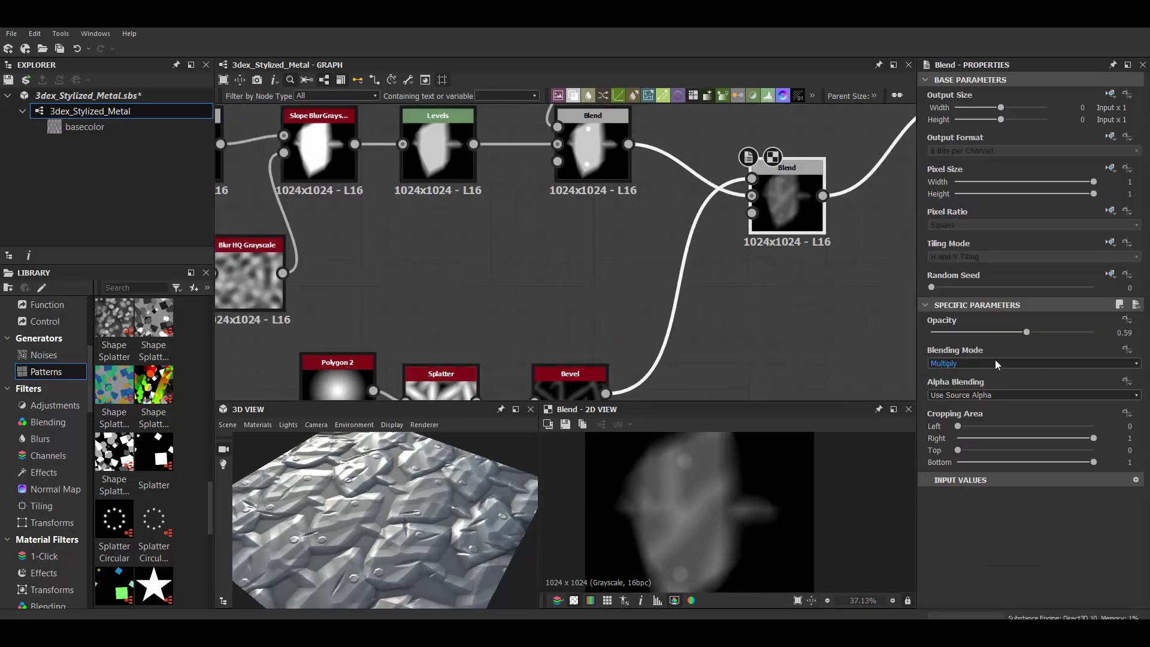
- Switch that Blend to Max (Lighten) and drop its opacity to 0.17
left_click(994, 363)
left_click(969, 387)
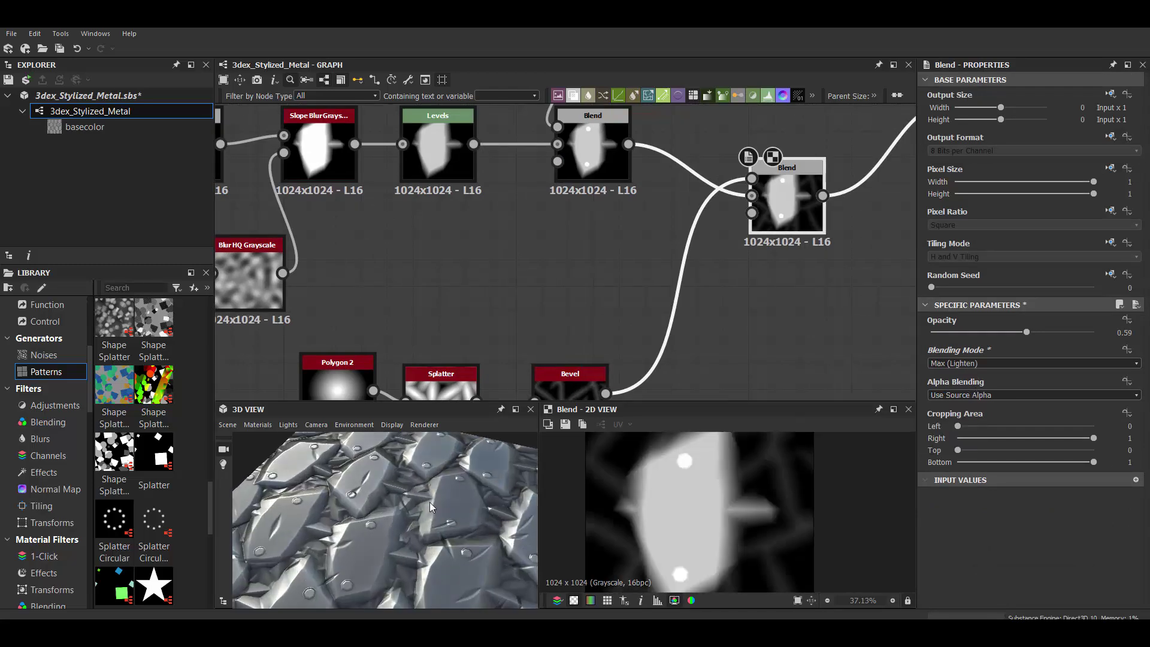
left_click_drag(382, 499, 431, 503)
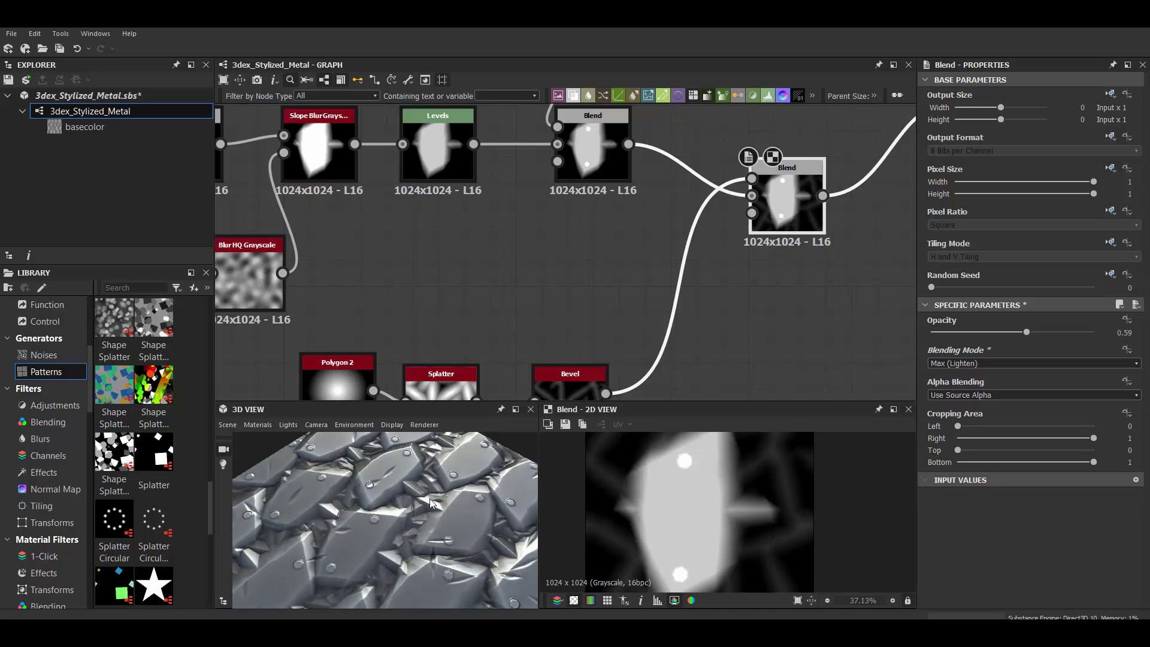
left_click_drag(967, 334, 939, 333)
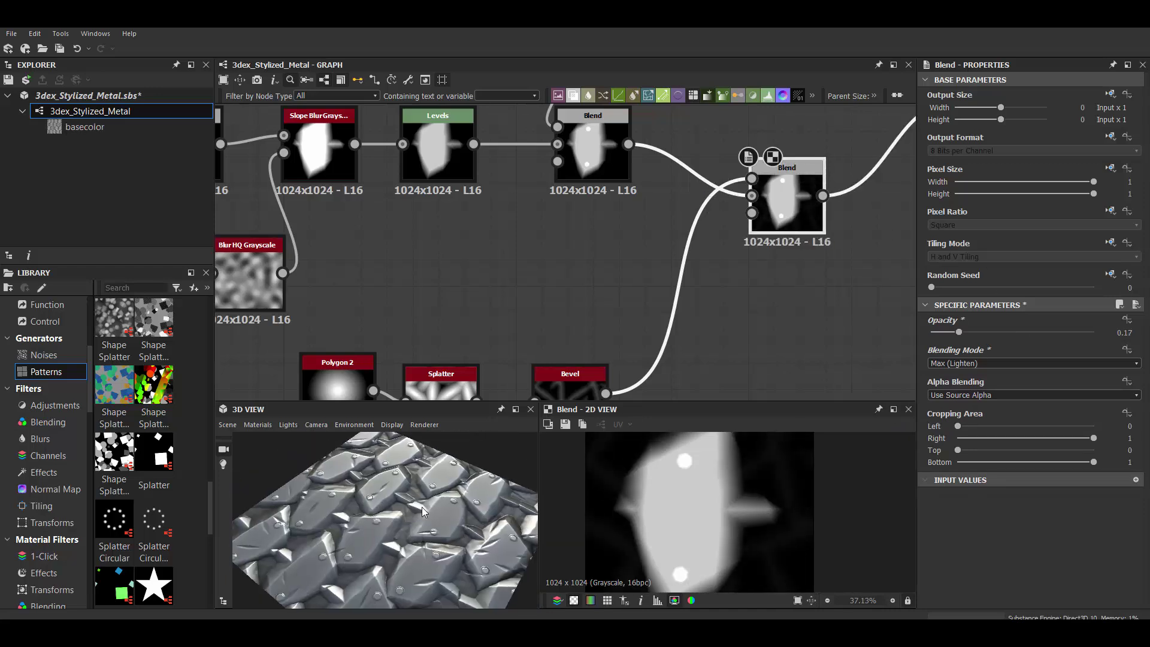
scroll(628, 341, "down", 4)
- Add a Blend after the existing one with the Splatter wired in, Subtract at 0.06 opacity
scroll(628, 340, "up", 2)
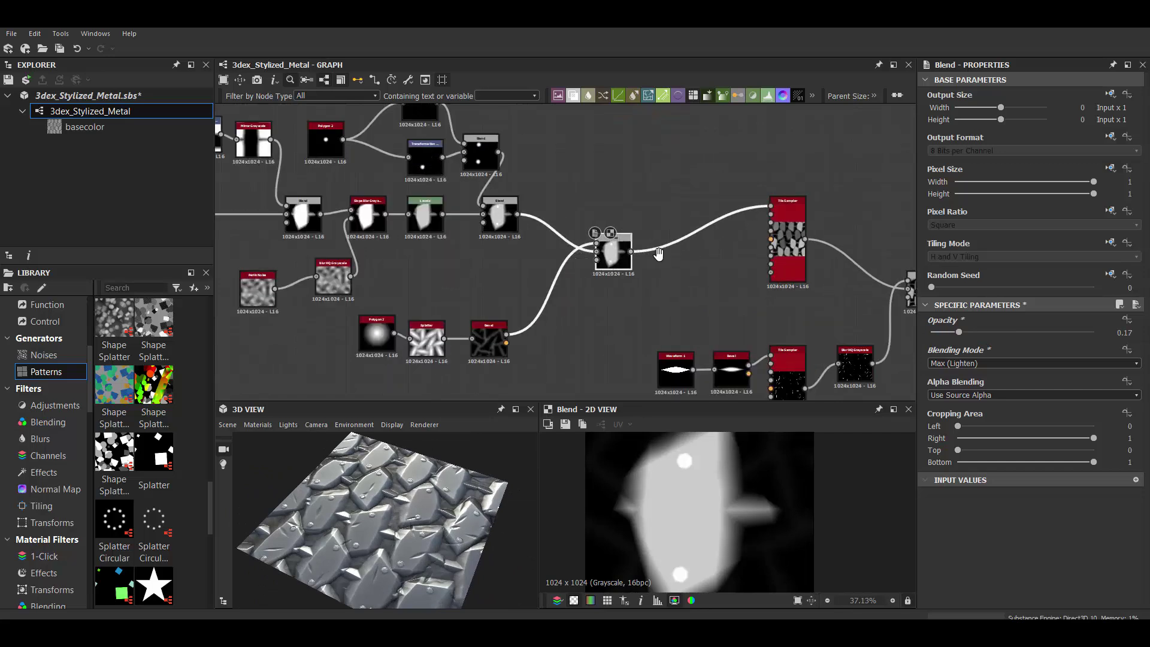
scroll(674, 278, "up", 2)
scroll(675, 279, "up", 2)
scroll(607, 277, "up", 2)
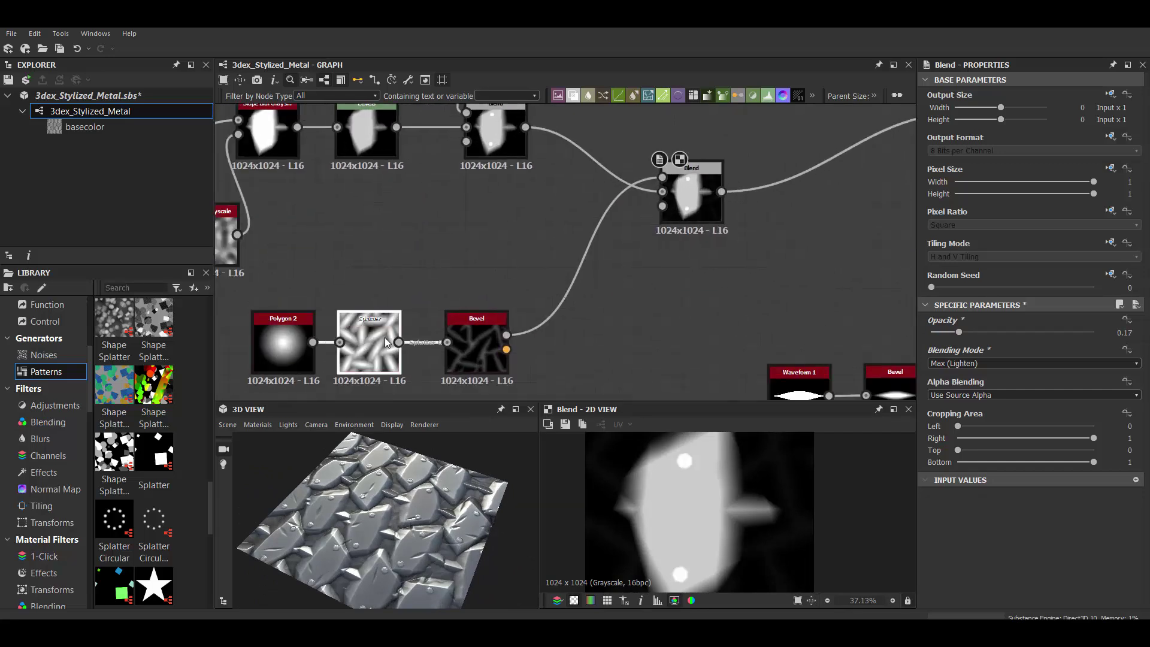
left_click(385, 337)
left_click(685, 211)
key("space")
key("Return")
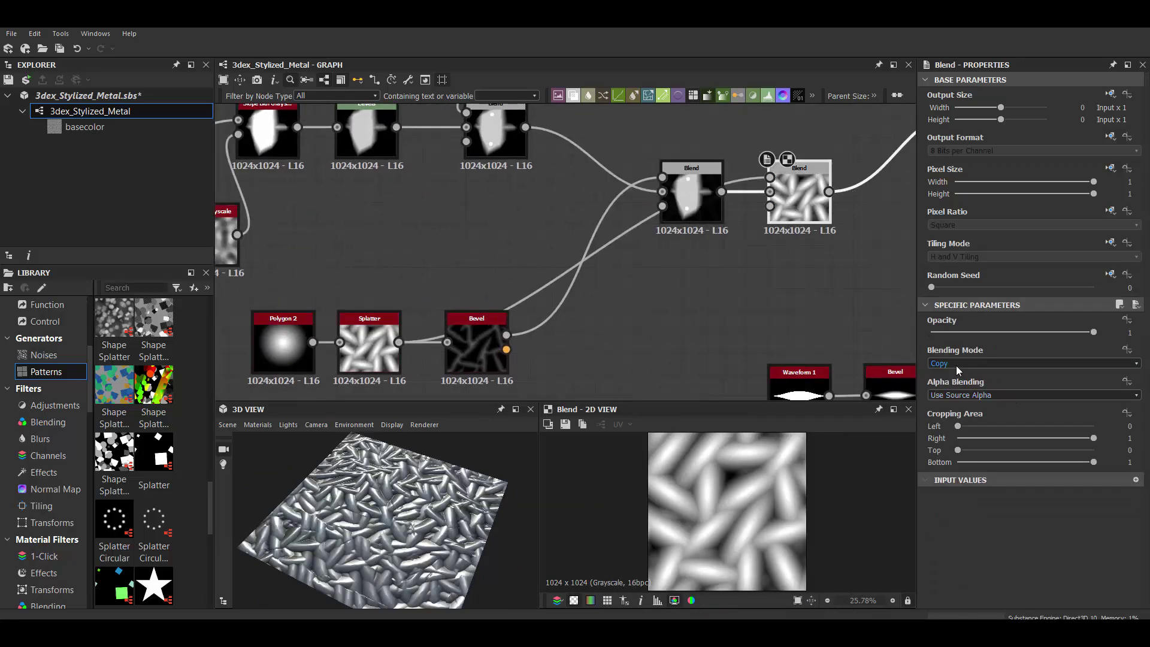
left_click_drag(1094, 332, 923, 326)
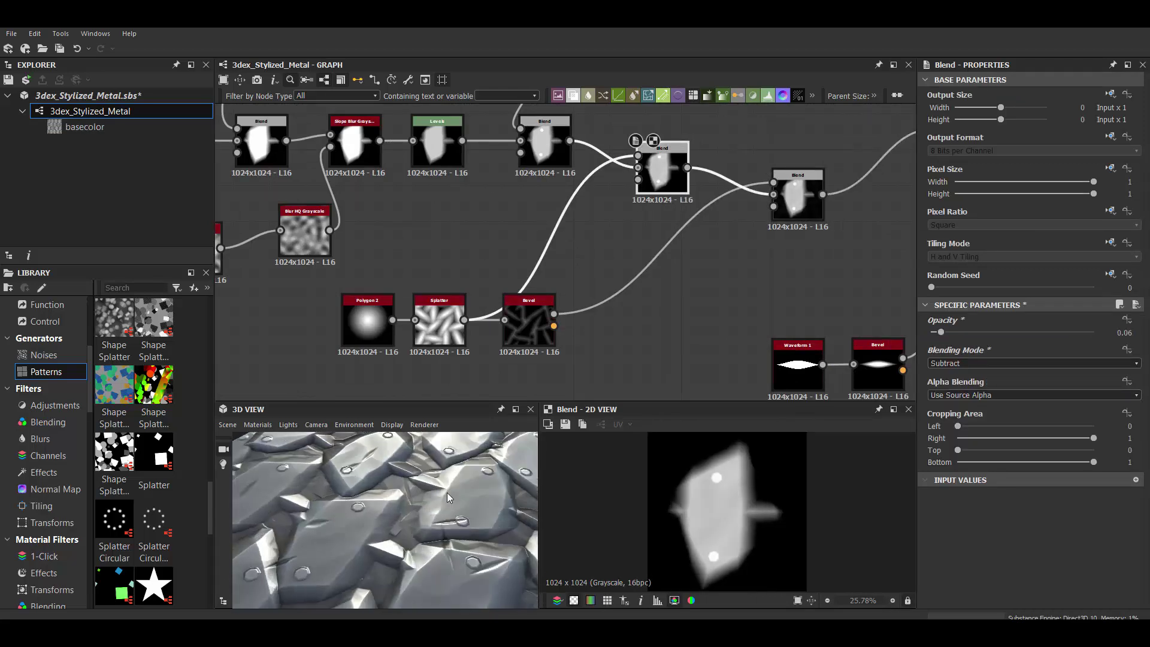
left_click_drag(447, 492, 451, 523)
- Connect the Splatter into the Blend, shrink its pattern size, and set rotation to 47.65
left_click_drag(542, 306, 596, 306)
left_click(467, 334)
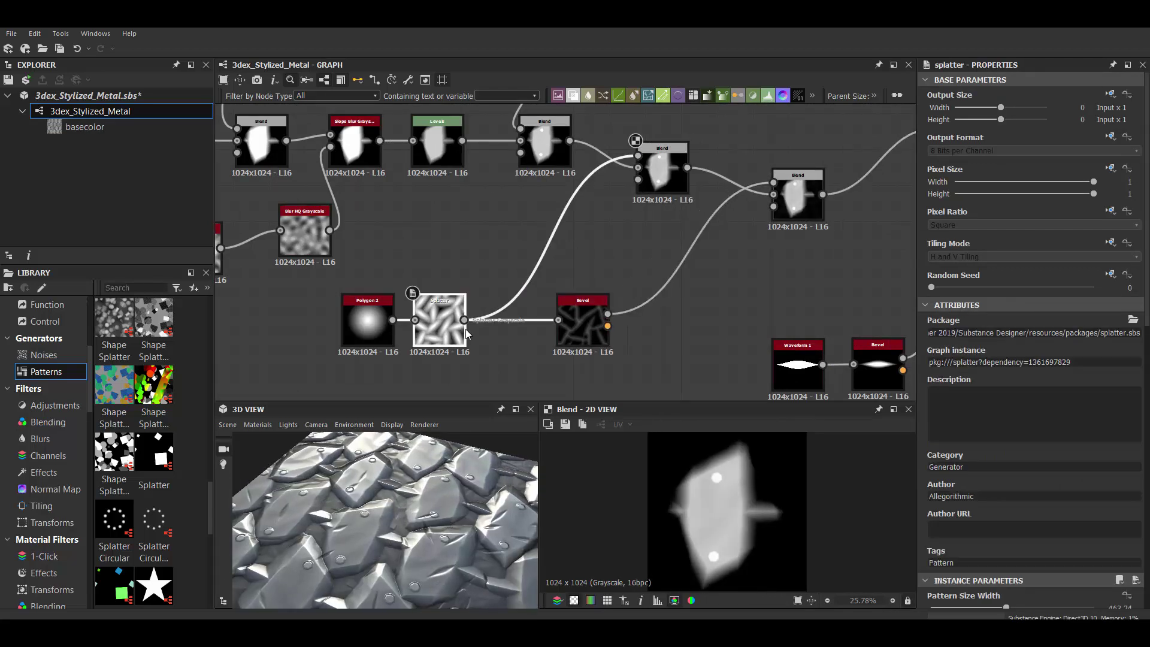
left_click_drag(637, 146, 638, 156)
scroll(979, 443, "down", 5)
mouse_move(1006, 465)
left_mouse_down()
mouse_move(963, 464)
mouse_move(977, 494)
mouse_move(1007, 466)
mouse_move(956, 494)
left_mouse_up()
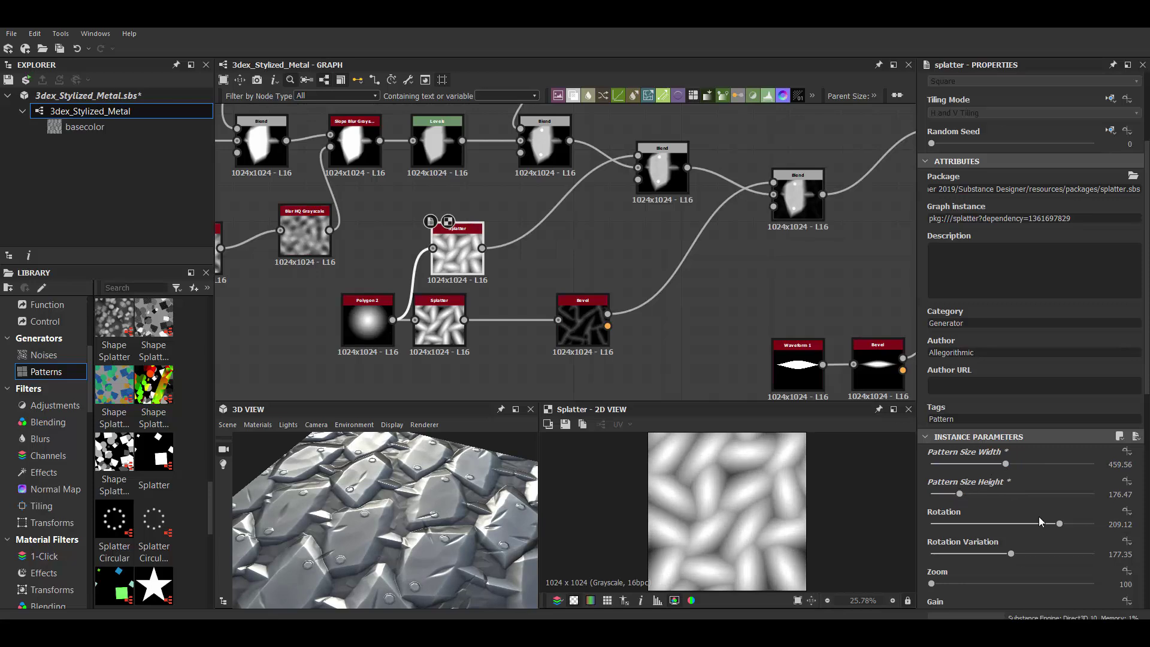
left_click_drag(1038, 520, 1023, 524)
mouse_move(423, 516)
left_mouse_down()
mouse_move(430, 542)
mouse_move(416, 502)
mouse_move(393, 520)
mouse_move(415, 522)
mouse_move(429, 505)
left_mouse_up()
- Retune the Tile Sampler: Mask Random 0.88, Scale 1.6, Position Random 0.27
middle_click_drag(772, 360, 580, 260)
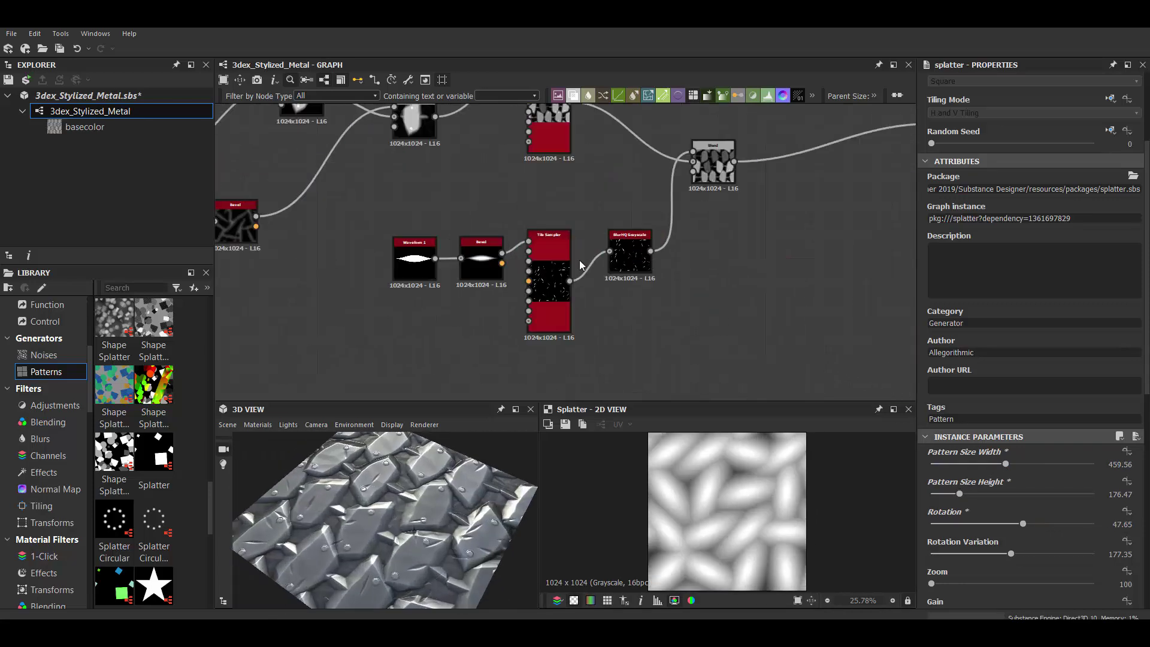
scroll(580, 260, "up", 1)
double_click(558, 267)
scroll(1030, 461, "down", 10)
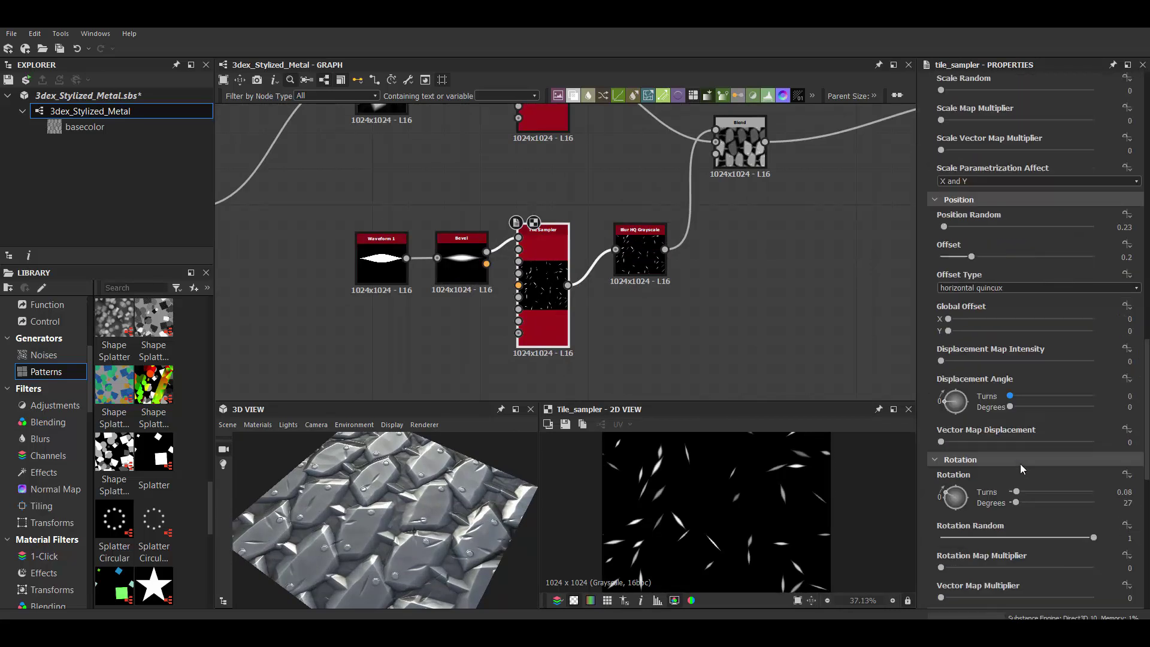
scroll(1020, 463, "down", 5)
left_click(1048, 525)
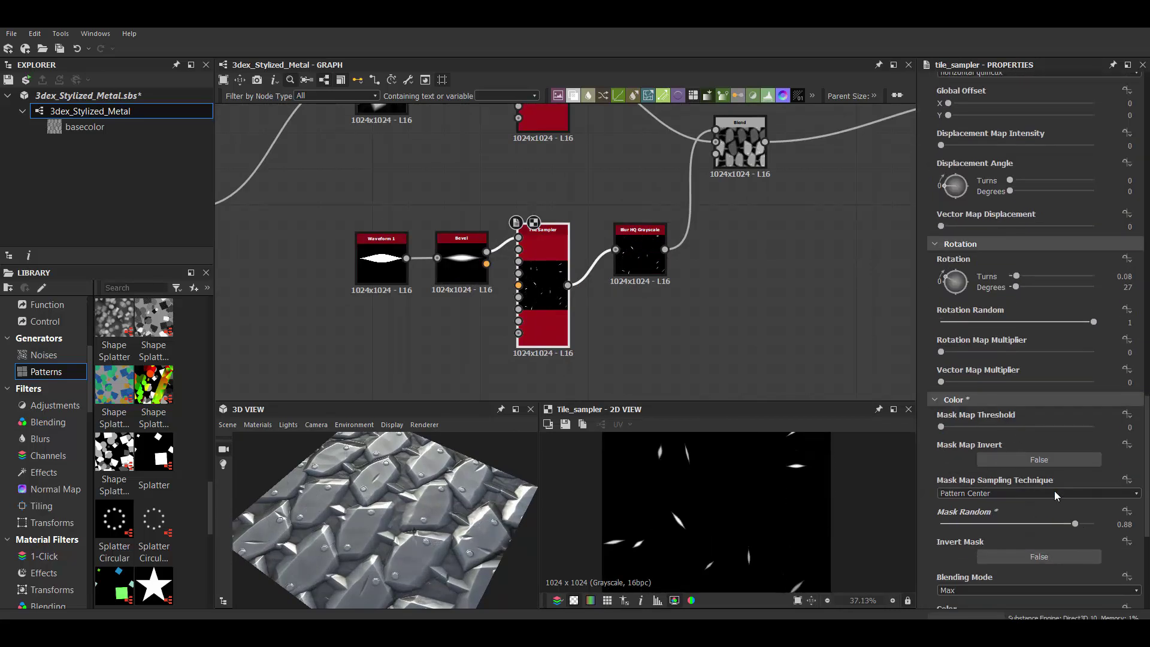
scroll(1019, 419, "up", 8)
left_click(972, 313)
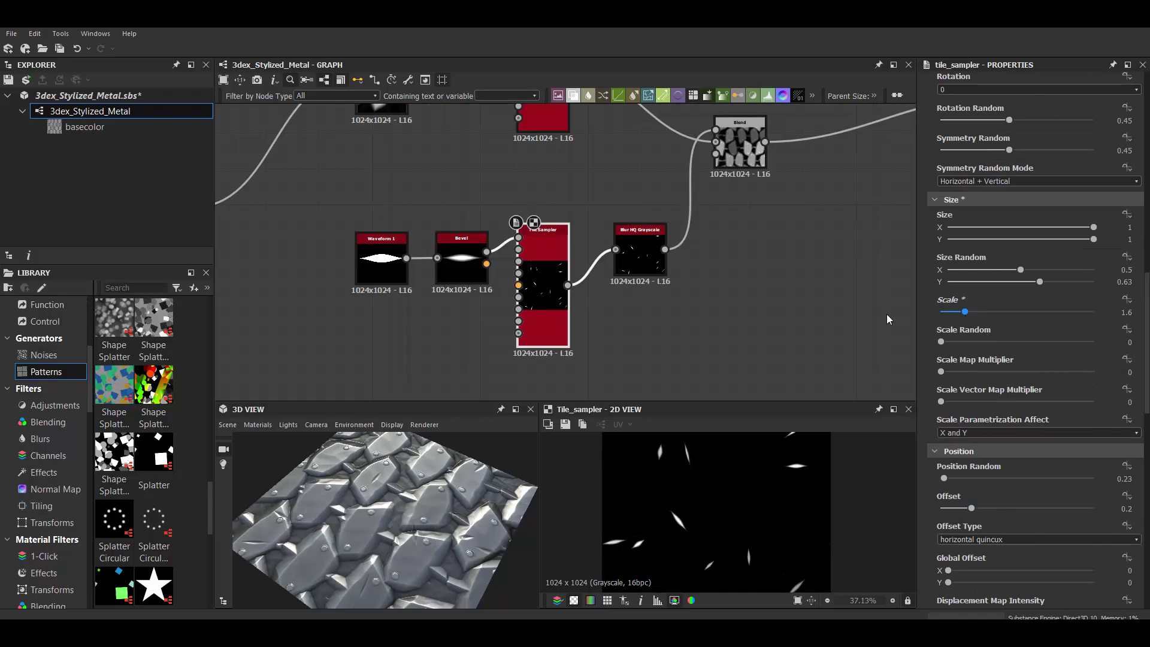
left_click_drag(521, 456, 489, 466)
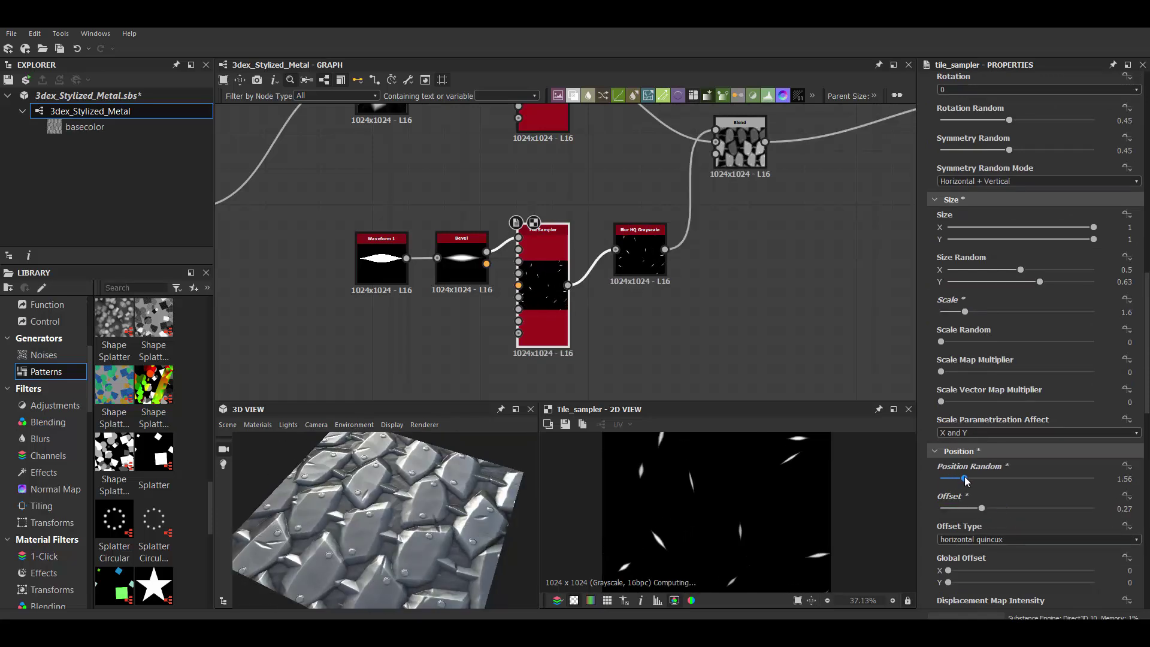
left_click_drag(962, 477, 945, 477)
scroll(972, 546, "down", 5)
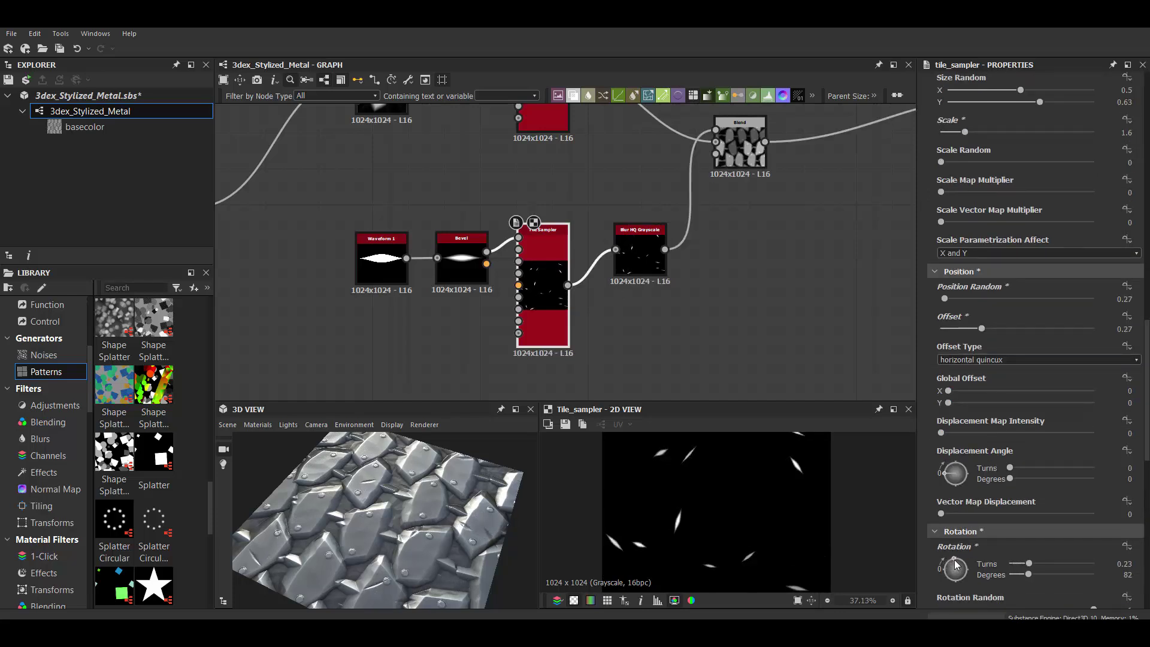
- Duplicate the Height output and set the copy's usage to AO
scroll(539, 240, "down", 5)
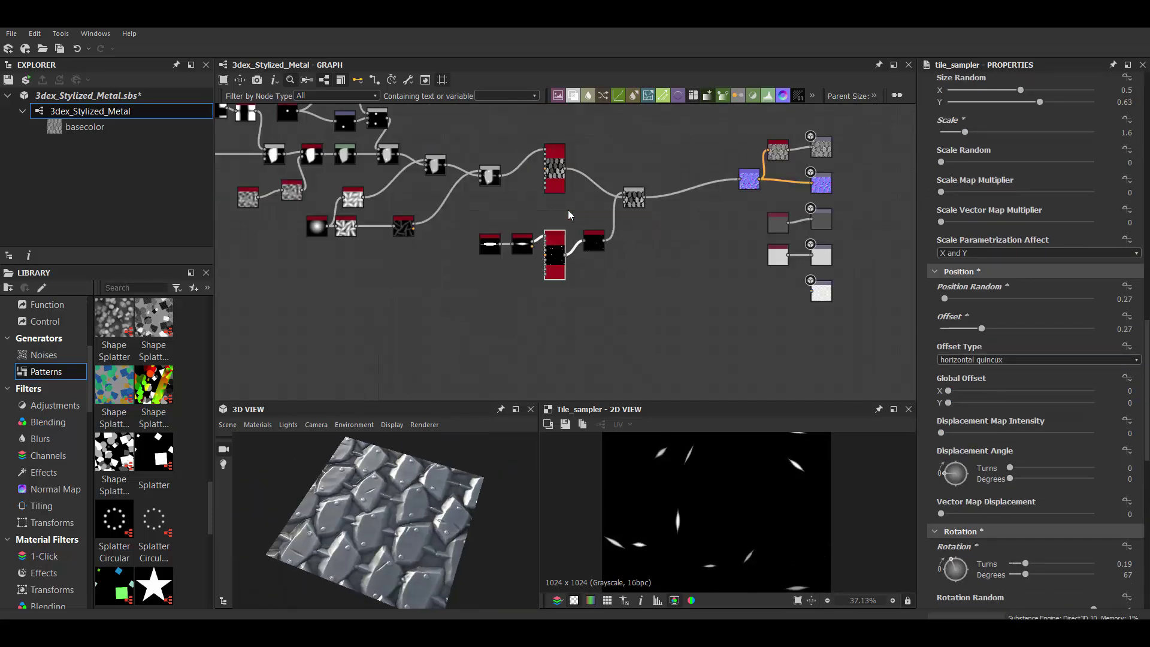
left_click(785, 327)
key("ctrl+d")
scroll(755, 326, "up", 3)
left_click(1026, 396)
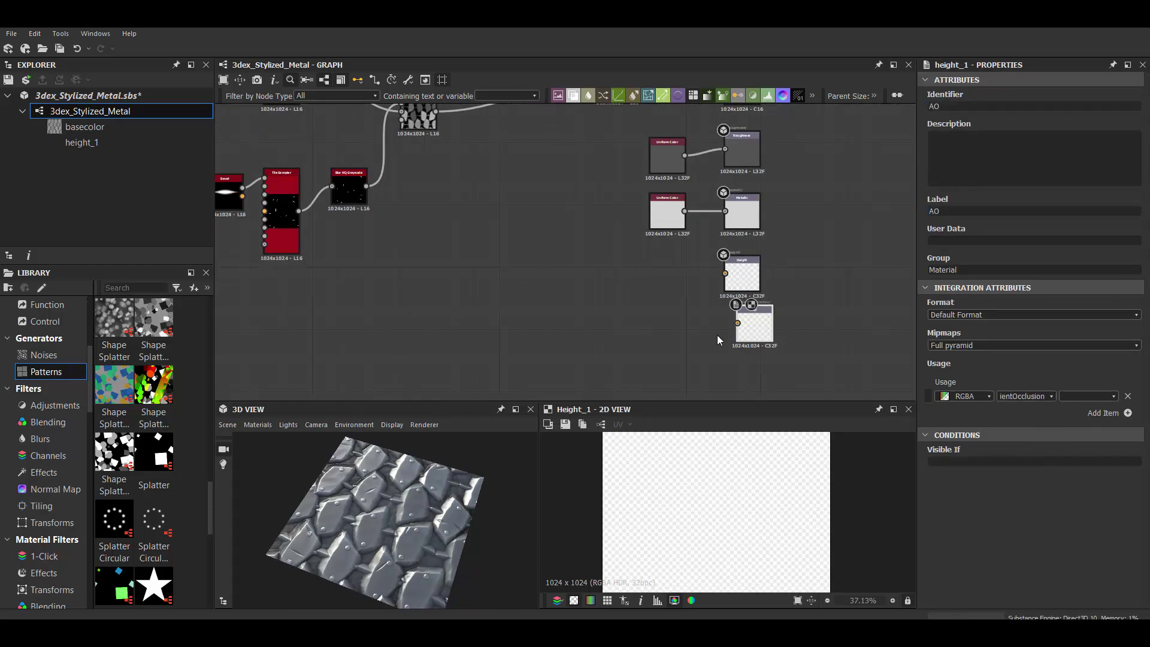
- Add an HBAO ambient occlusion node
key("space")
type("hbao")
key("Return")
scroll(729, 267, "up", 2)
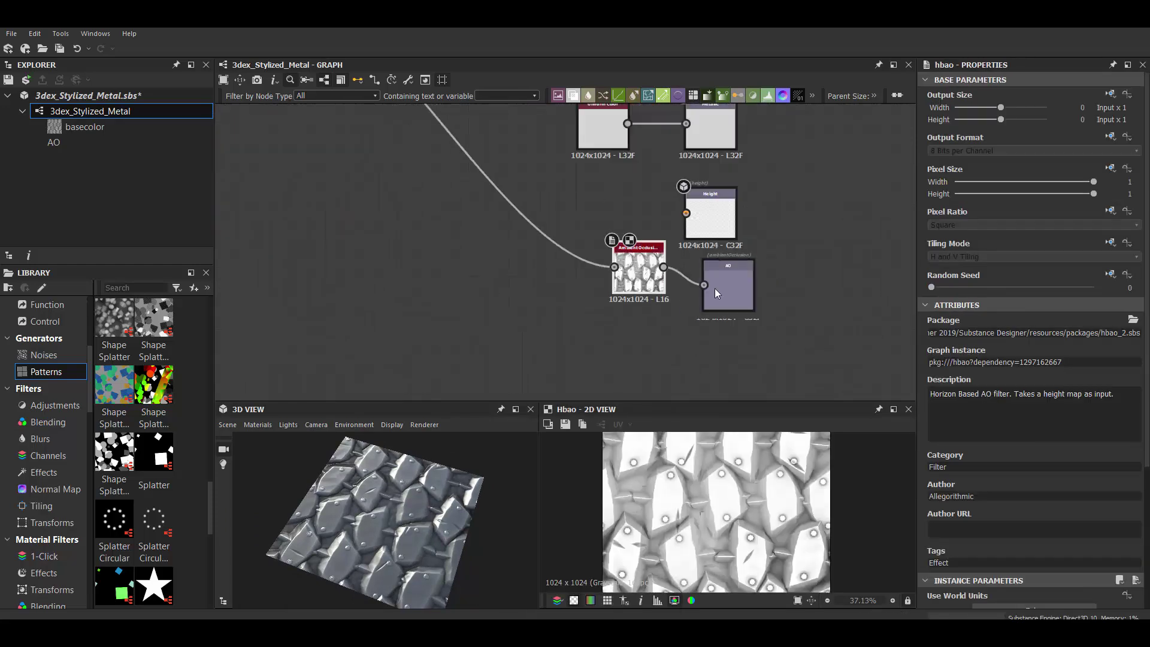
left_click_drag(456, 493, 488, 403)
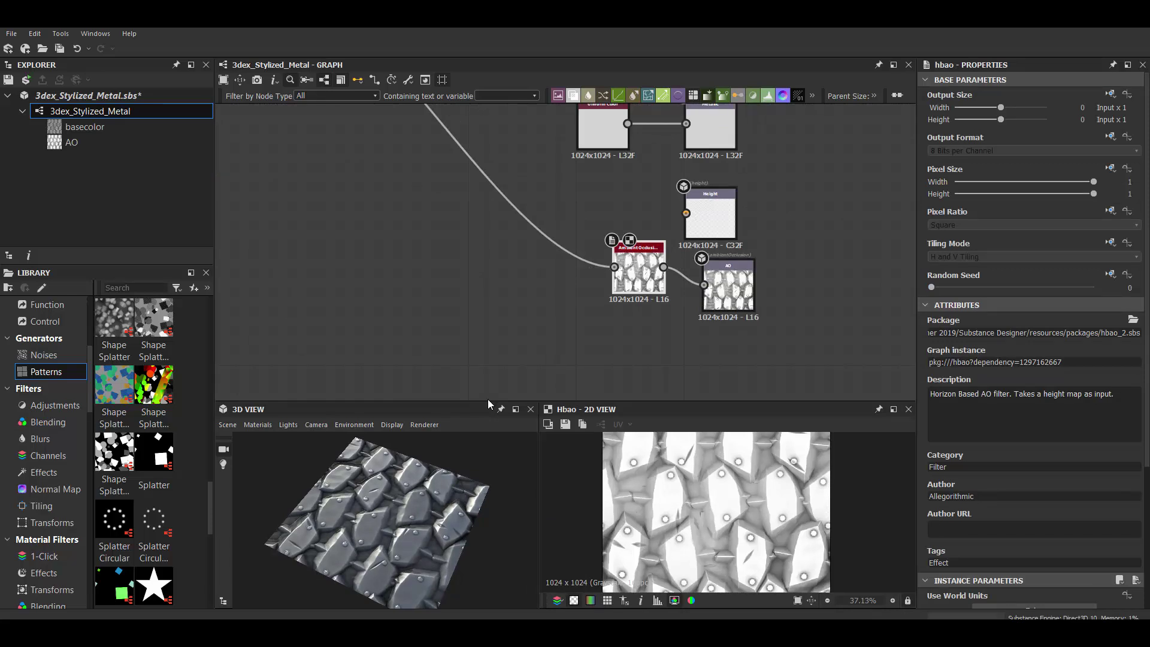
left_click_drag(486, 456, 483, 548)
- Wire the Blend into Height and preview displacement with height scale 3.68
scroll(699, 270, "down", 2)
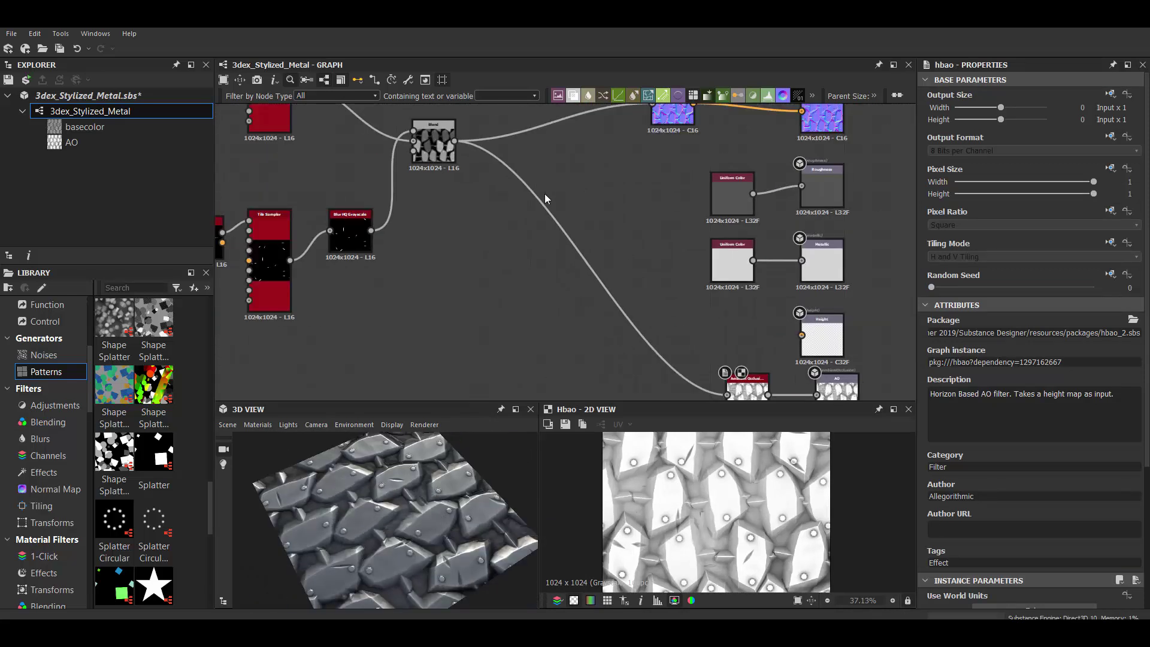
left_click(545, 198)
left_click_drag(455, 144, 802, 336)
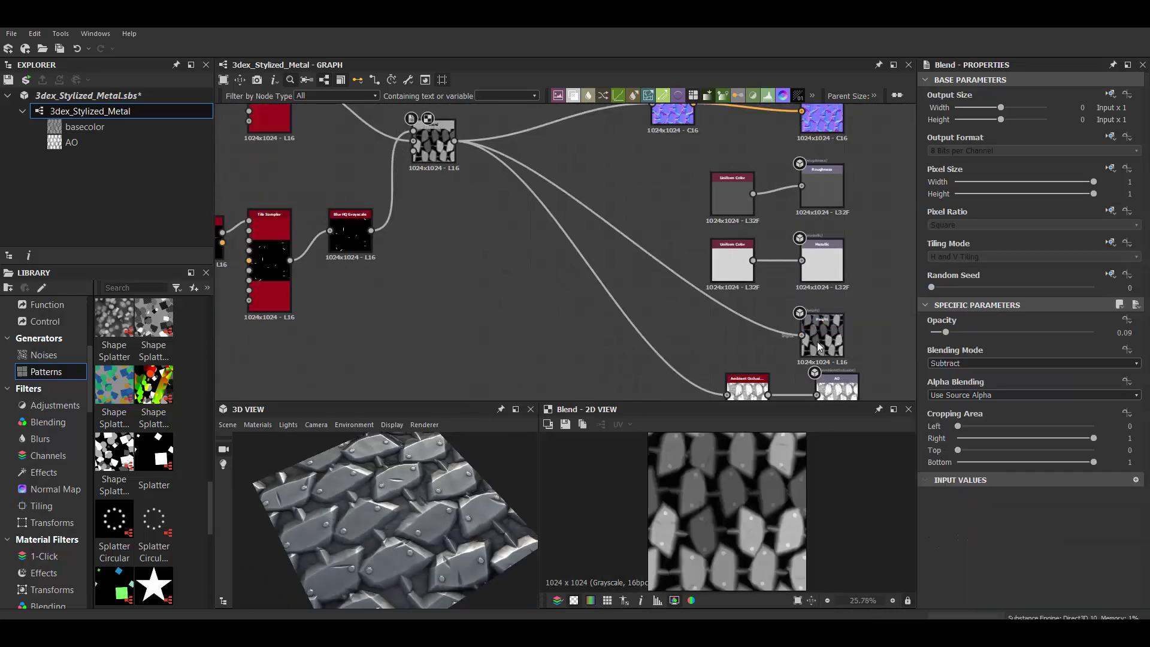
left_click(609, 452)
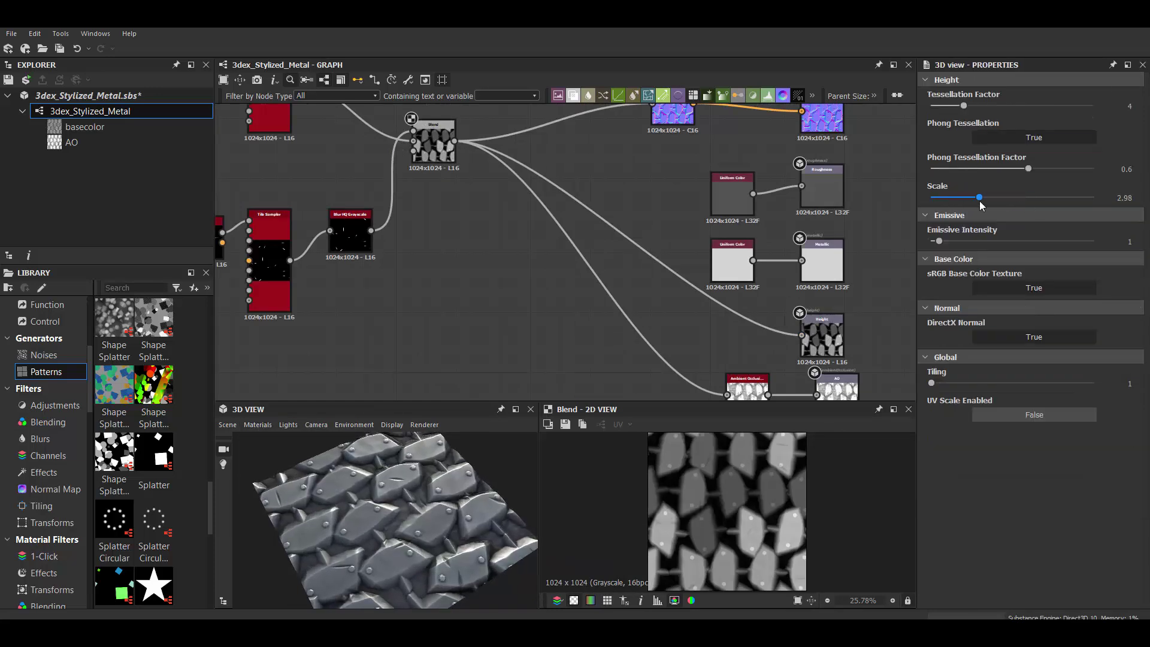
left_click_drag(426, 479, 375, 513)
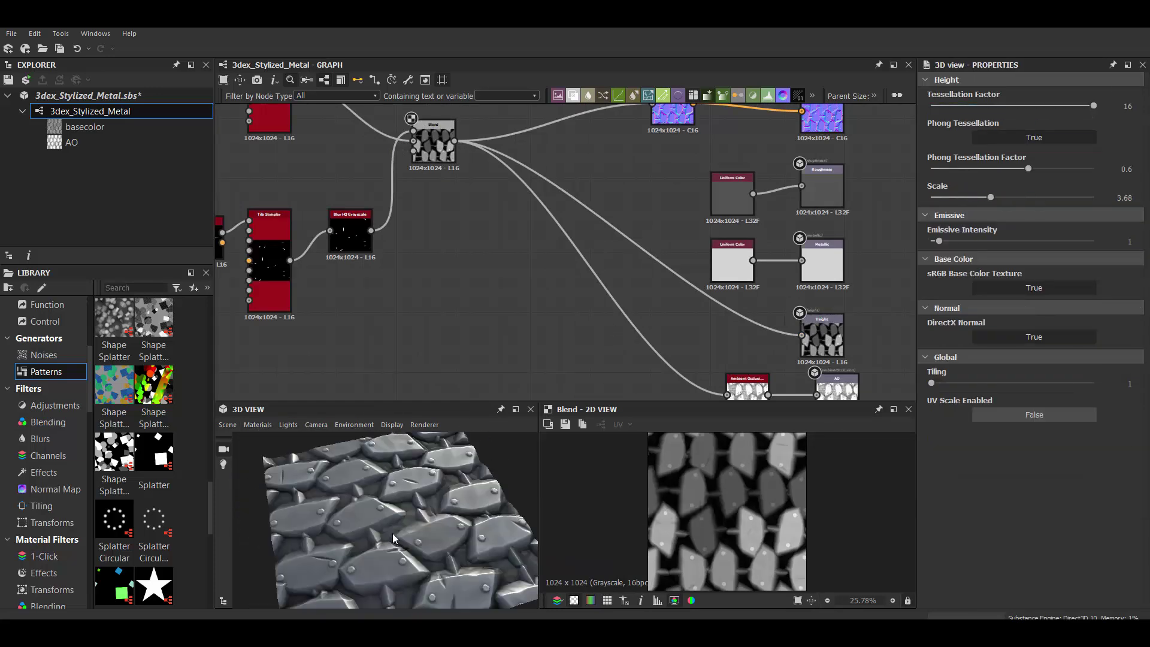
left_click(623, 183)
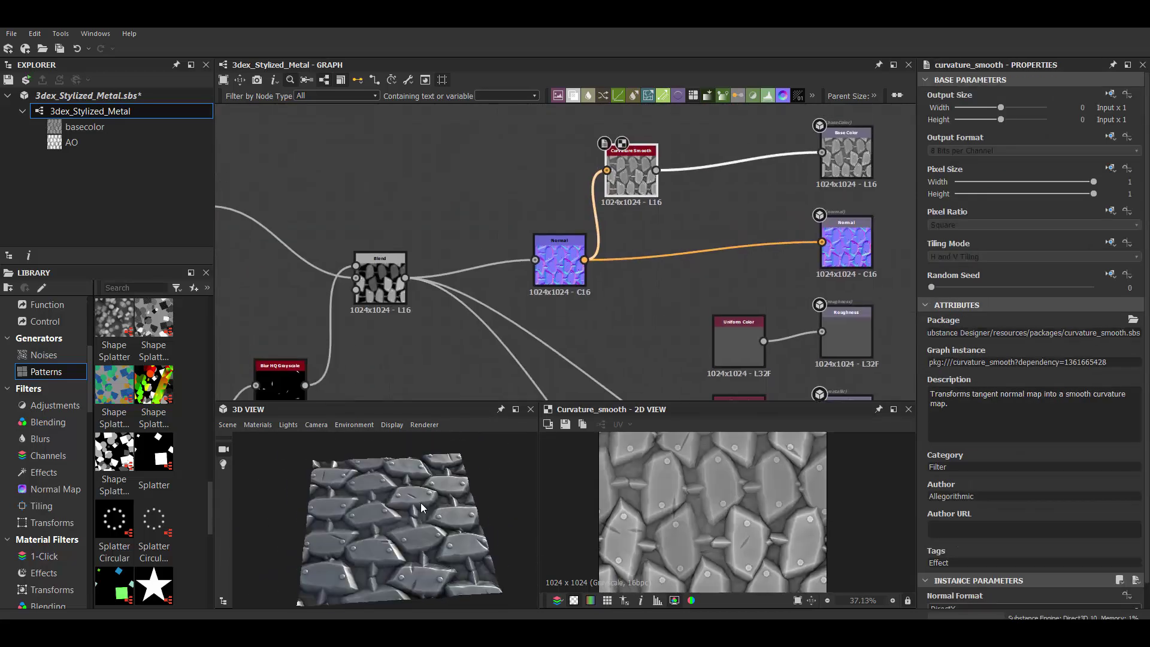
- Raise the Histogram Scan's position and contrast
left_click(536, 217)
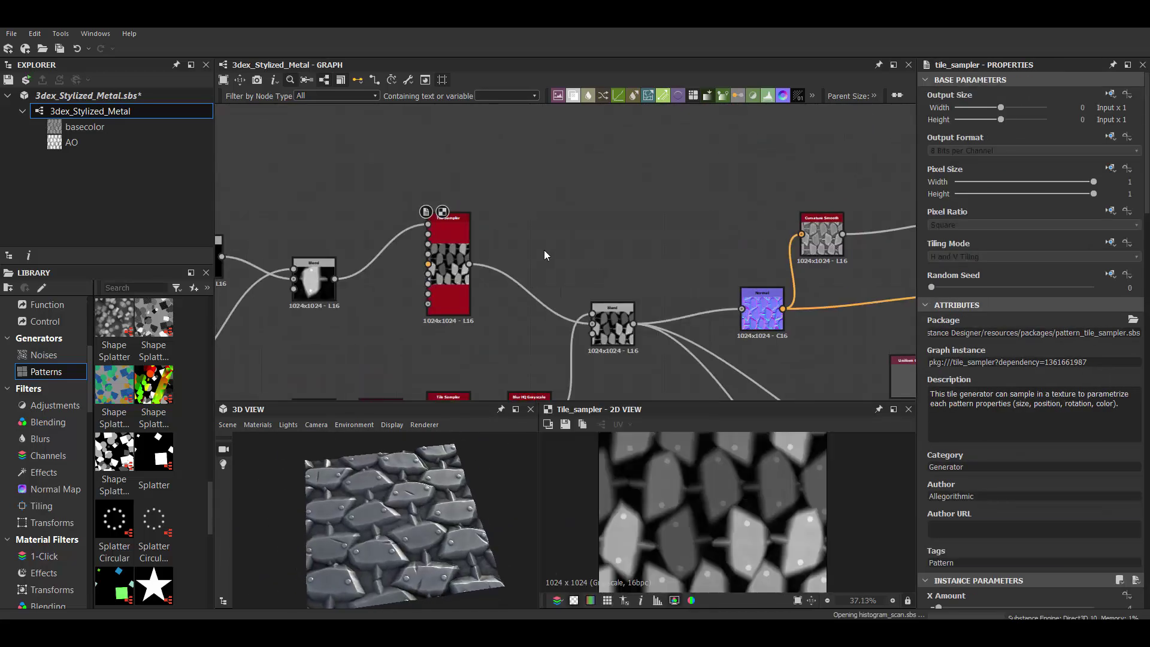
left_click_drag(932, 518, 1065, 520)
left_click_drag(931, 549, 1016, 549)
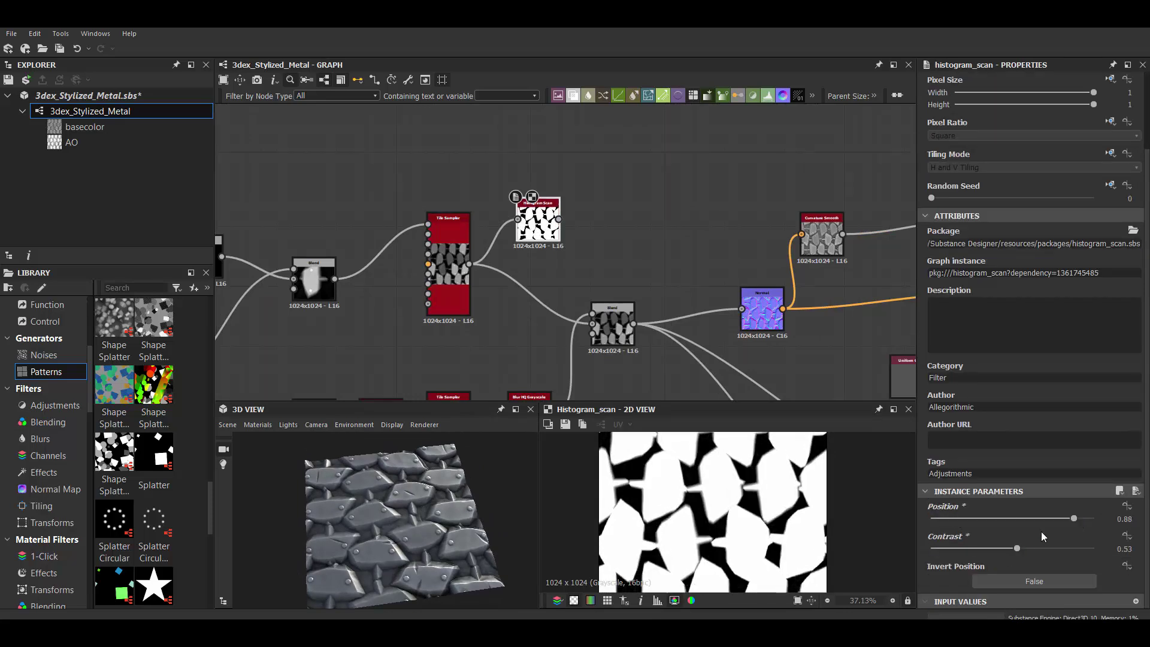
mouse_move(1073, 519)
left_mouse_down()
mouse_move(1055, 518)
mouse_move(1073, 518)
left_mouse_up()
scroll(790, 525, "down", 3)
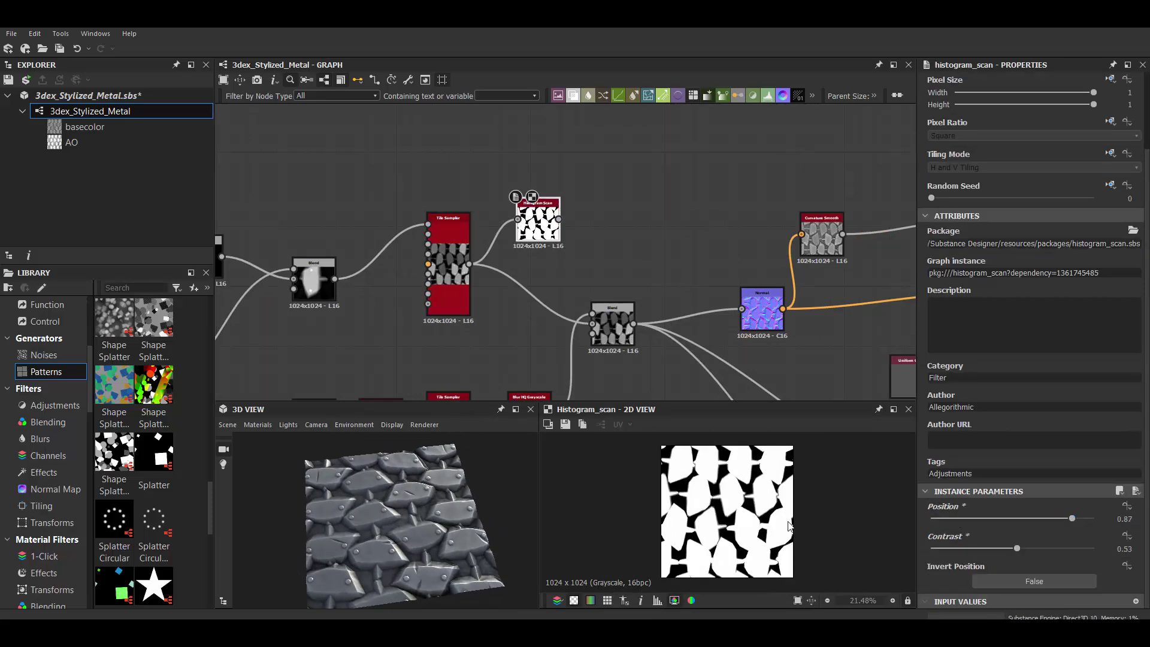
scroll(599, 270, "down", 3)
- Increase the HBAO height depth and adjust its other settings
left_click(692, 177)
middle_click_drag(692, 177, 696, 189)
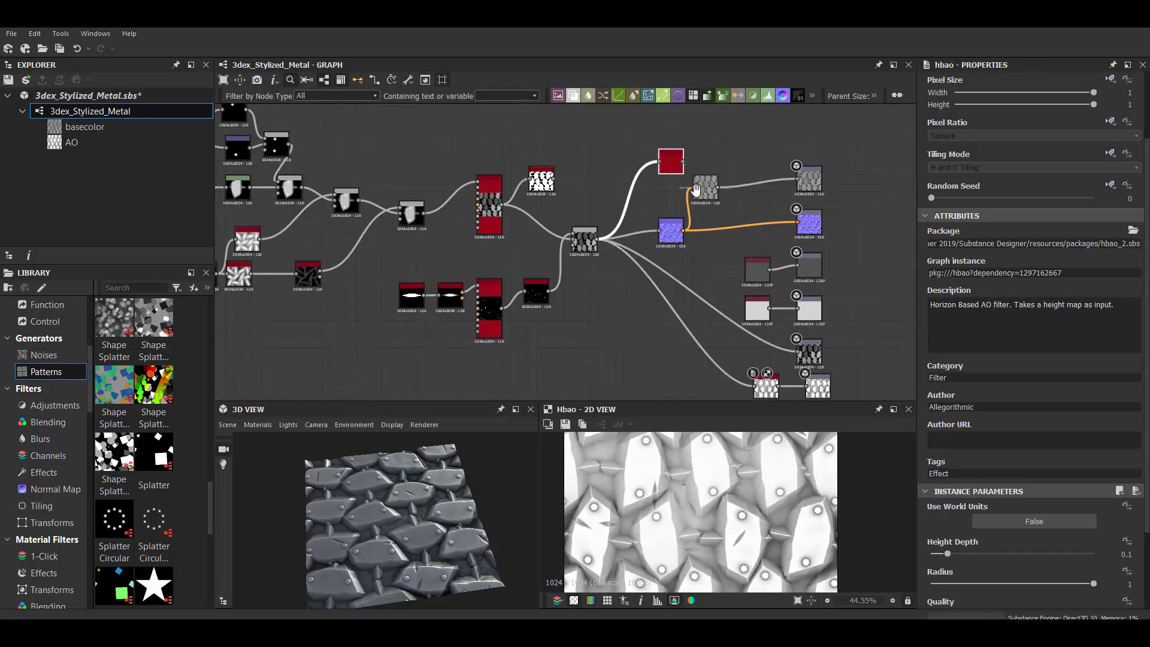
scroll(696, 189, "up", 3)
scroll(958, 419, "down", 2)
left_click_drag(947, 451, 972, 451)
left_click_drag(1094, 481, 1043, 481)
scroll(704, 209, "down", 1)
- Add a Gradient Map after the HBAO with red and yellow end keys
key("space")
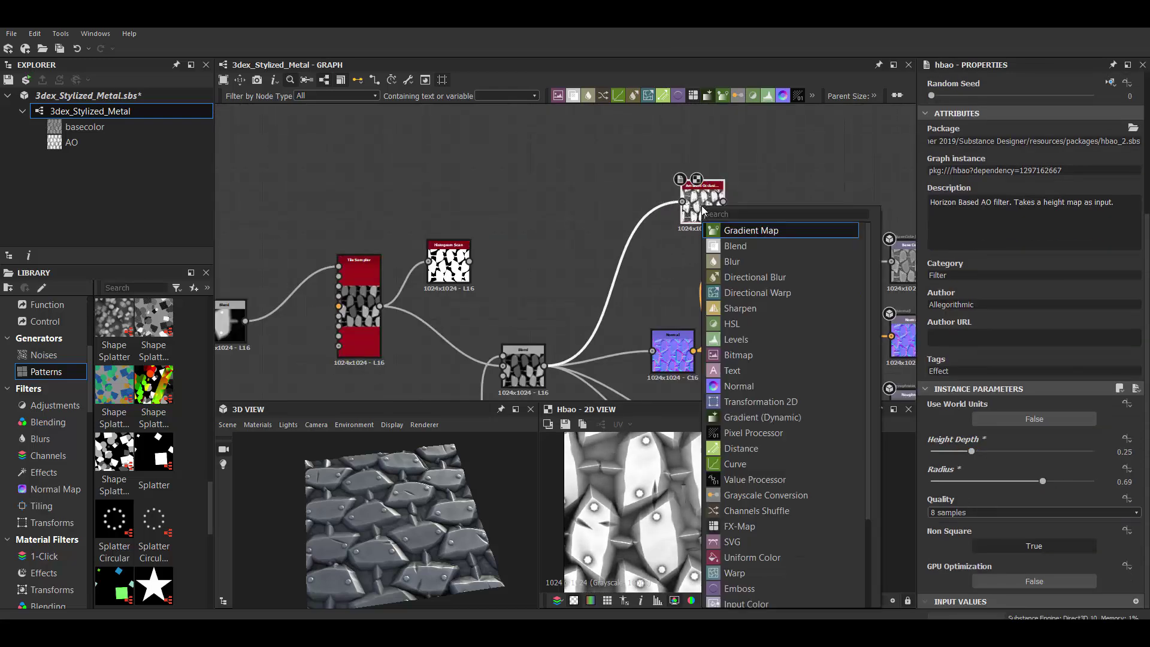
key("Return")
left_click(1091, 443)
left_click(1112, 202)
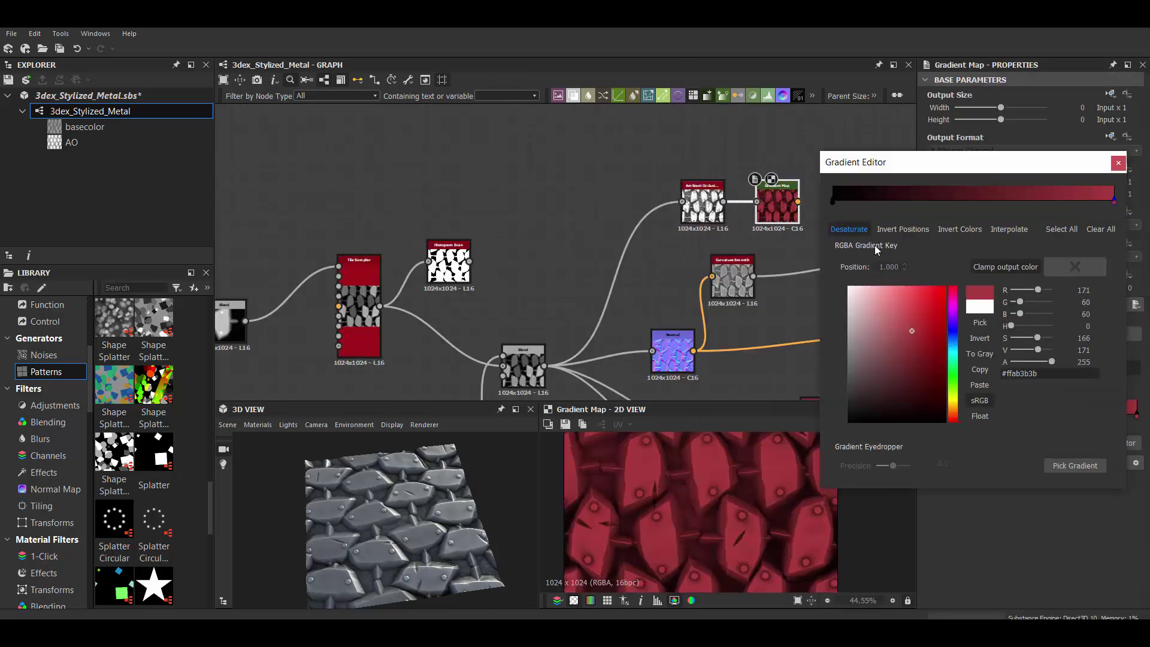
left_click_drag(952, 419, 953, 403)
left_click(933, 318)
- Add middle keys to the gradient and make the middle one dark red
left_click(897, 201)
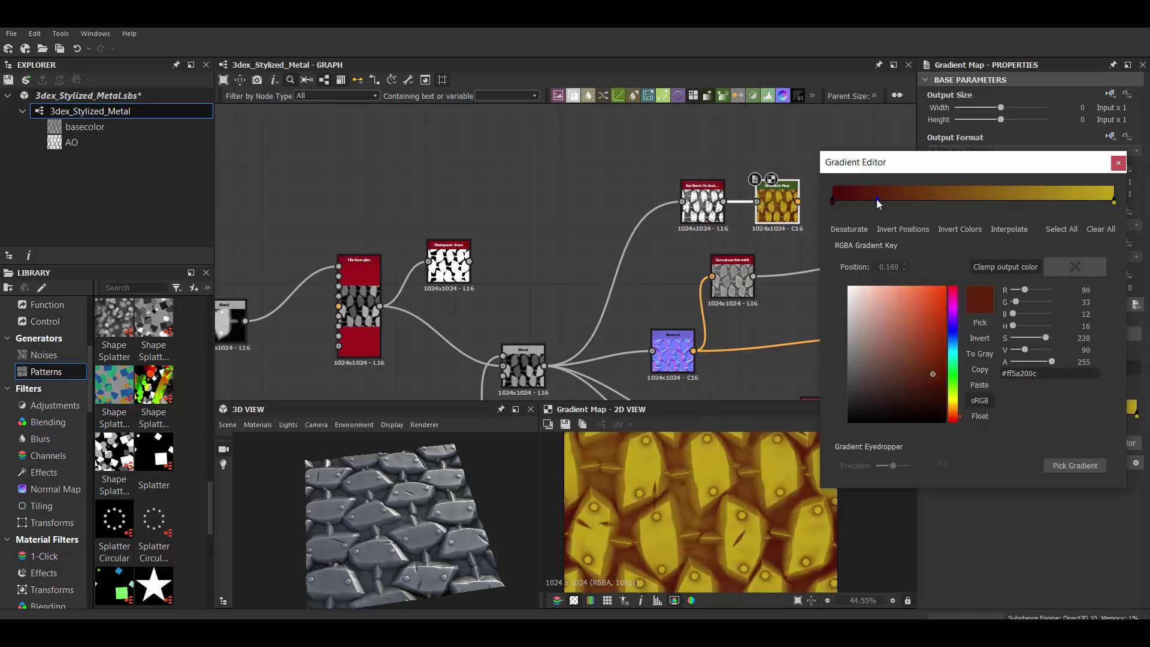
left_click(1022, 202)
left_click_drag(1020, 202, 1007, 202)
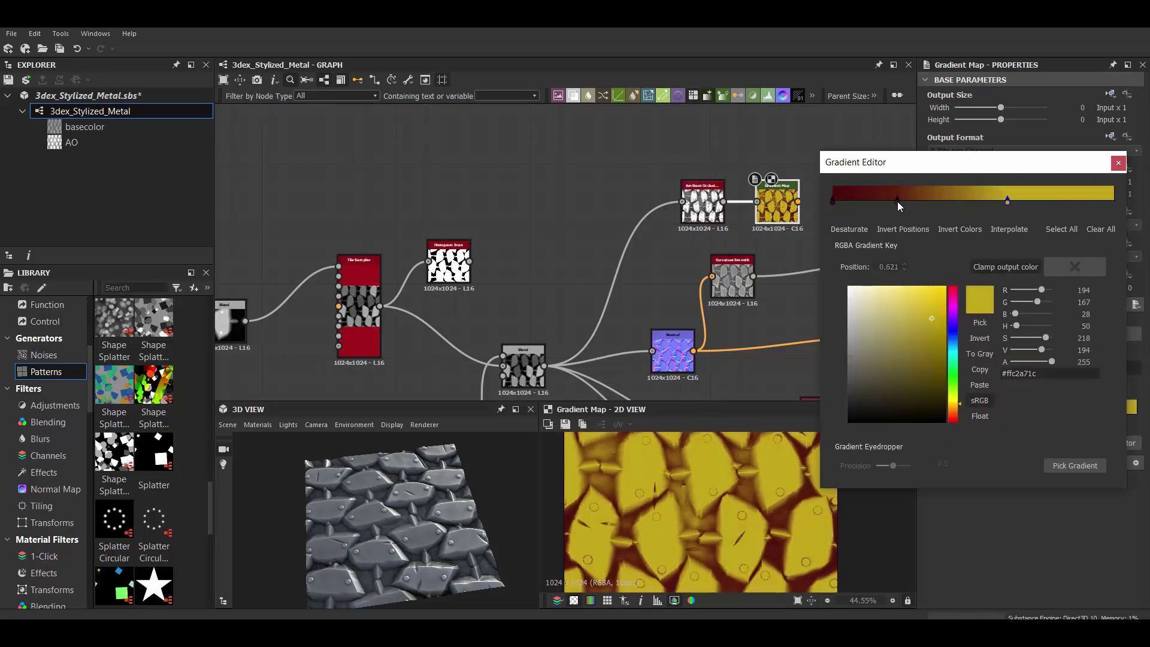
left_click_drag(897, 201, 920, 201)
left_click(953, 419)
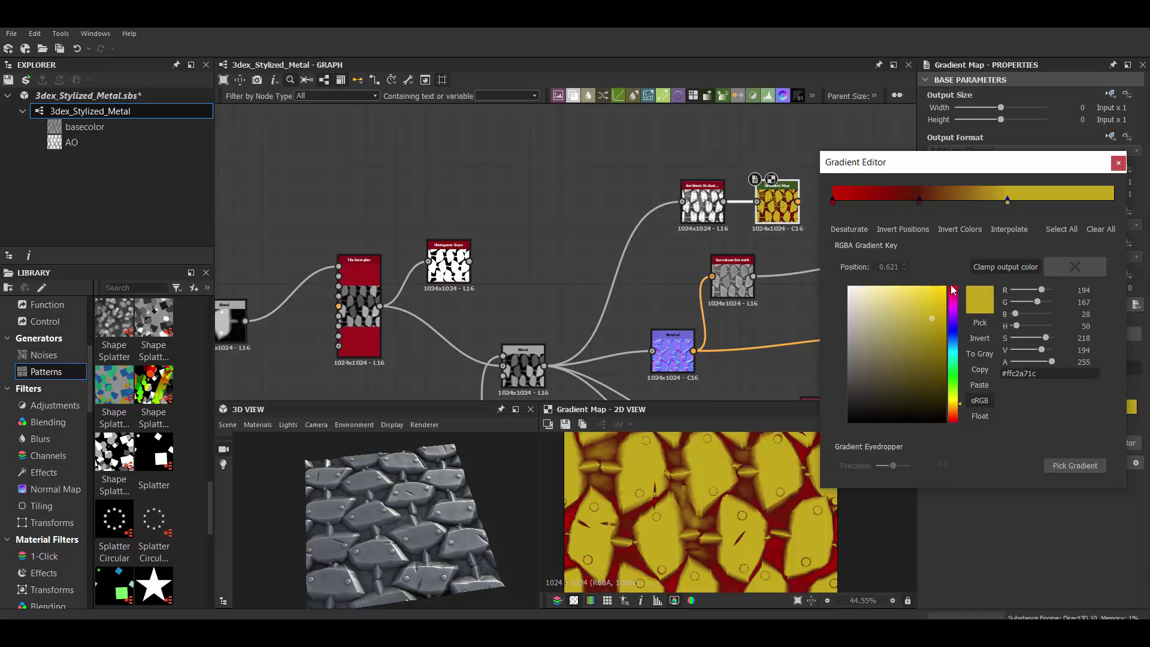
left_click(1118, 162)
- Add a near-black-to-cream curvature Gradient Map and blend both into Base Color
middle_click_drag(774, 265, 708, 271)
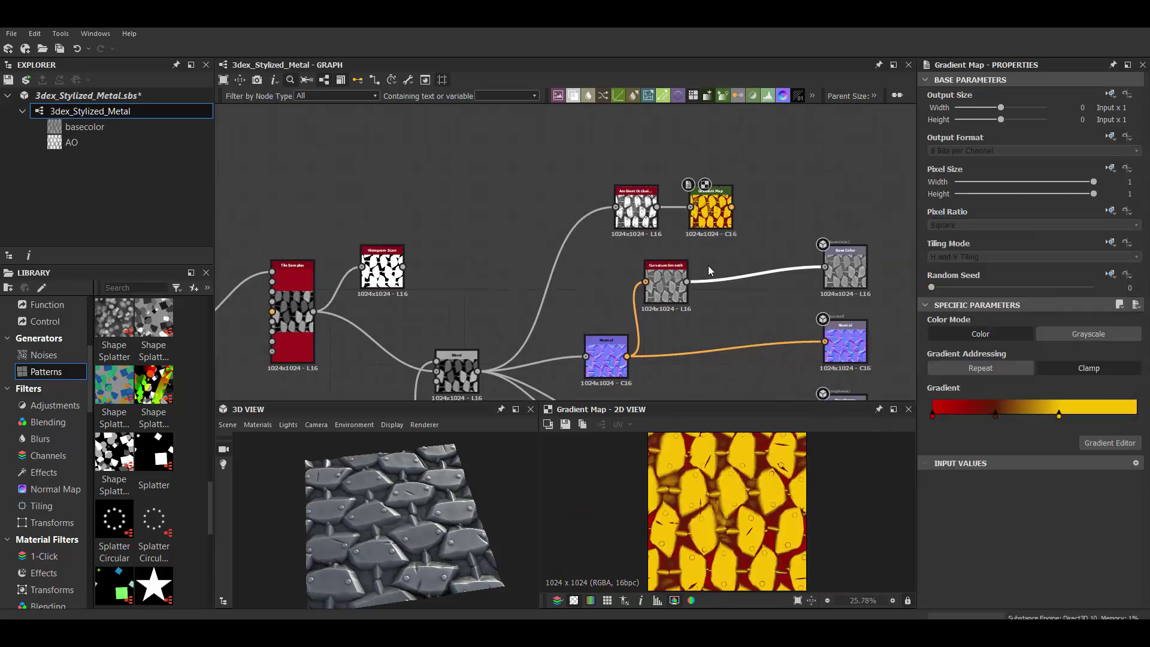
left_click(1110, 442)
left_click(896, 300)
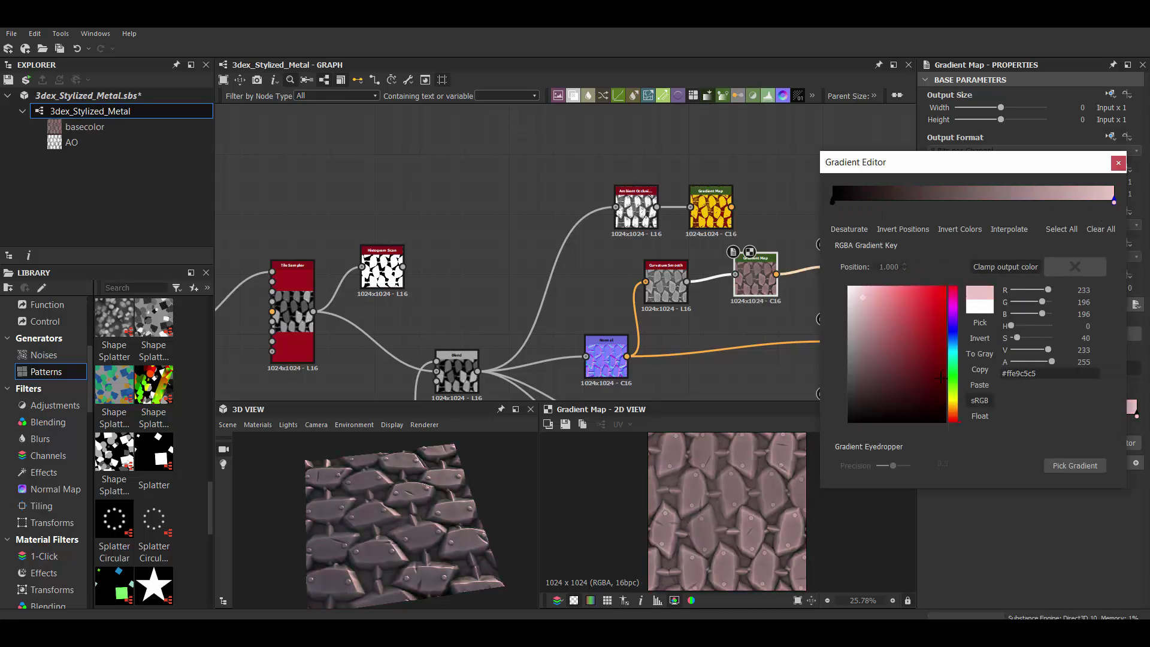
left_click(954, 400)
left_click(833, 200)
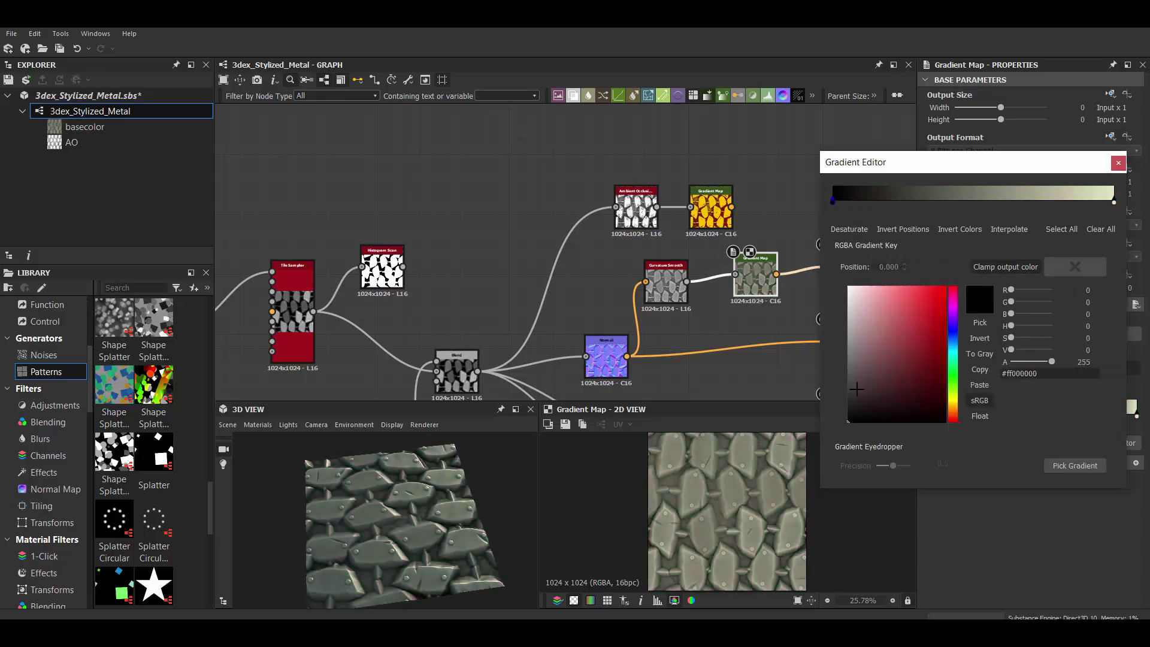
left_click_drag(954, 400, 955, 403)
left_click(1119, 162)
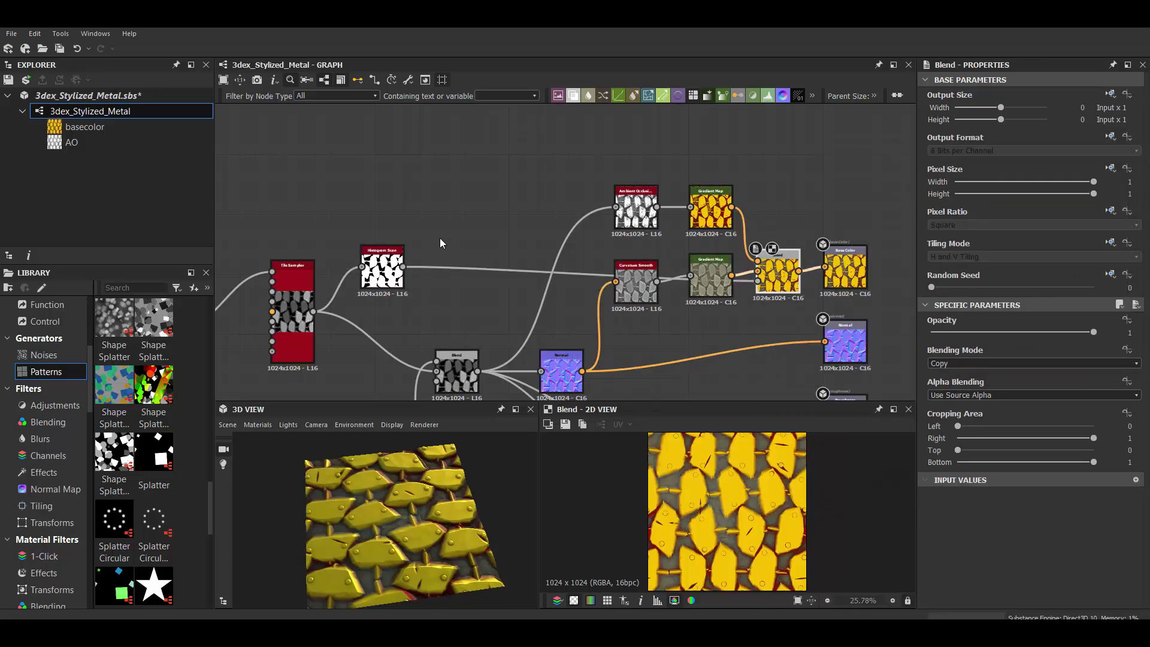
- Insert an Invert Grayscale node after the Histogram Scan
key("space")
type("invert")
key("Return")
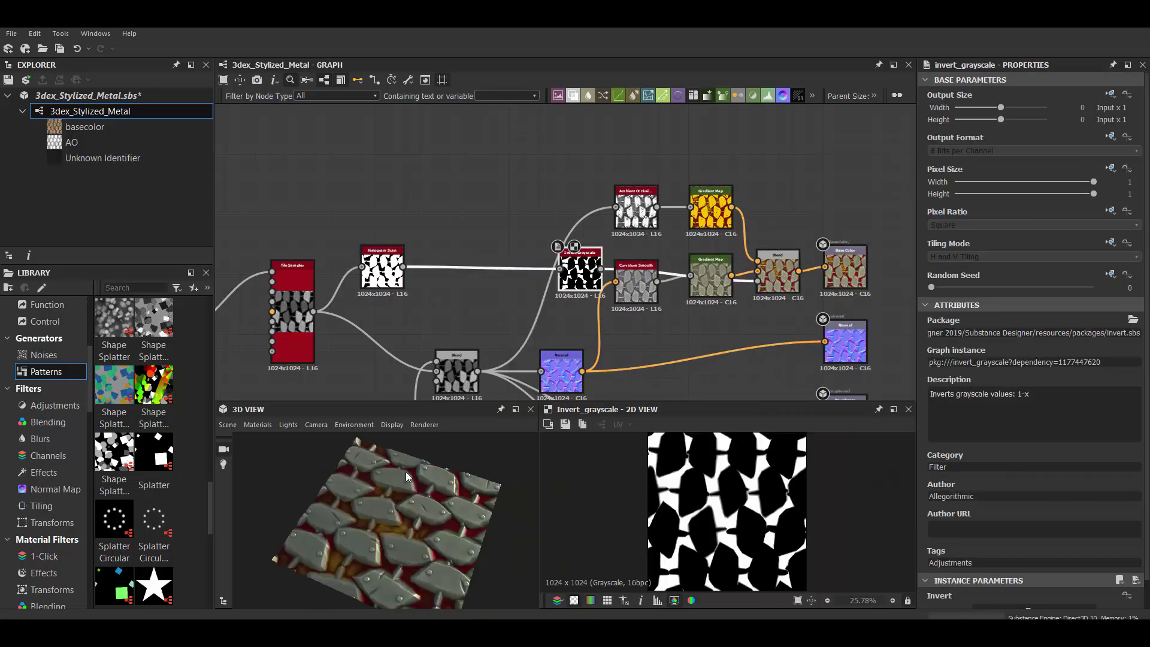
- Turn the middle key of the red-to-yellow Gradient Map orange
left_click(711, 210)
left_click(995, 398)
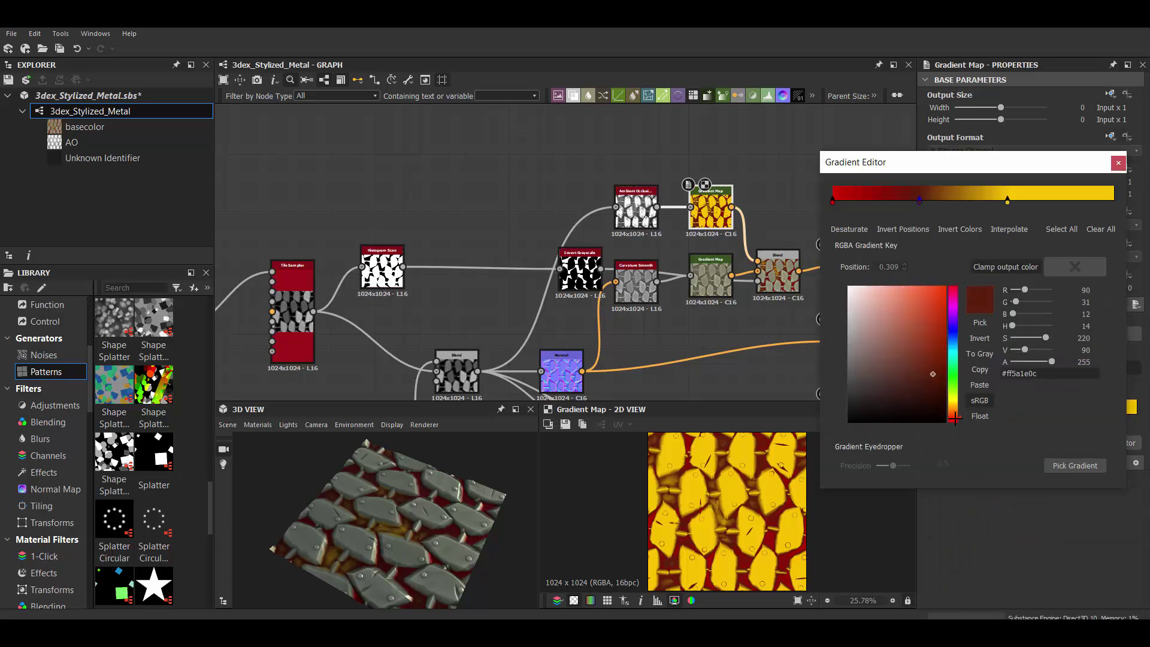
left_click_drag(933, 373, 946, 295)
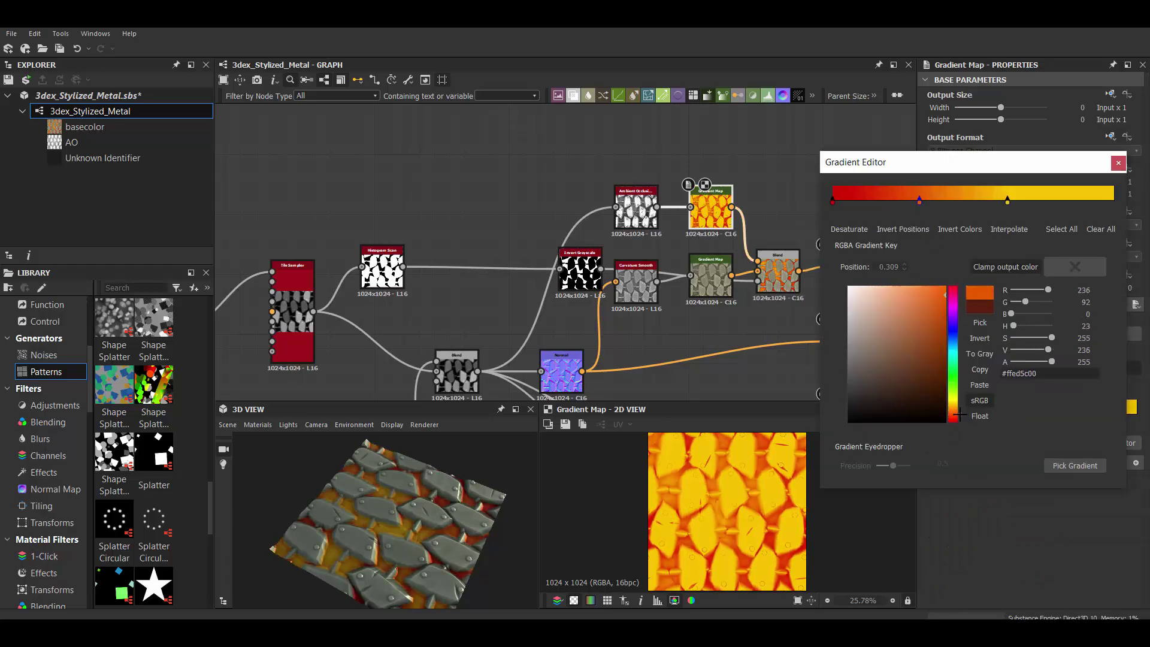
- Set the ambient occlusion (HBAO) height depth to 0.2
left_click(636, 206)
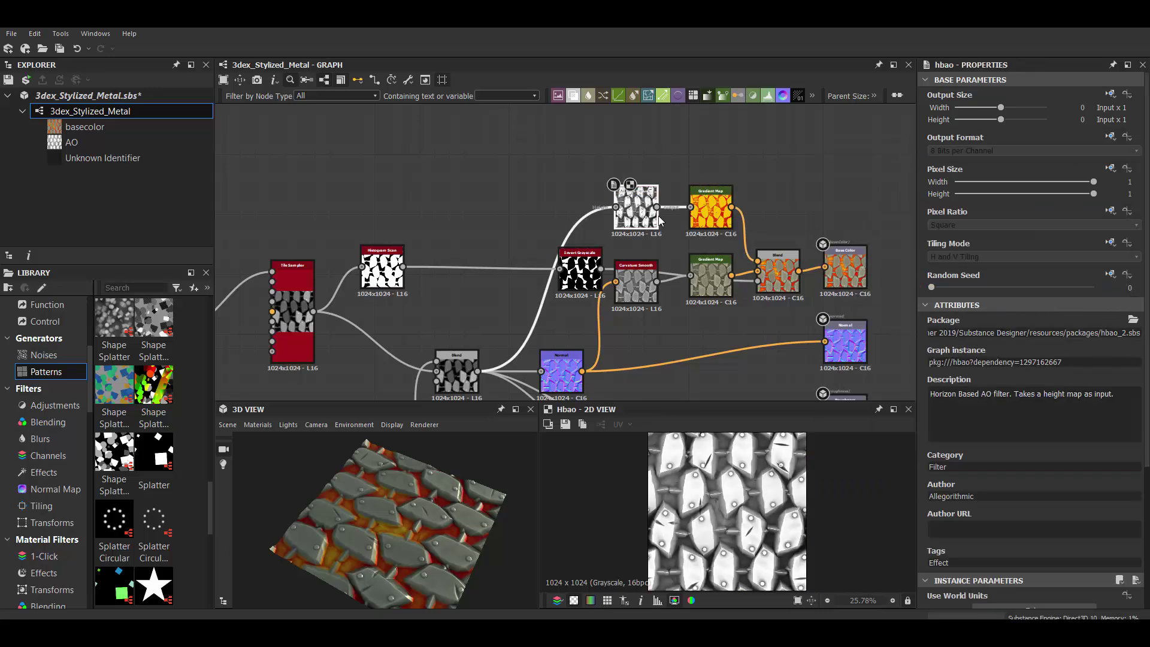
scroll(987, 478, "down", 5)
mouse_move(987, 481)
left_mouse_down()
mouse_move(945, 481)
mouse_move(988, 456)
mouse_move(964, 455)
left_mouse_up()
left_click_drag(441, 493, 479, 504)
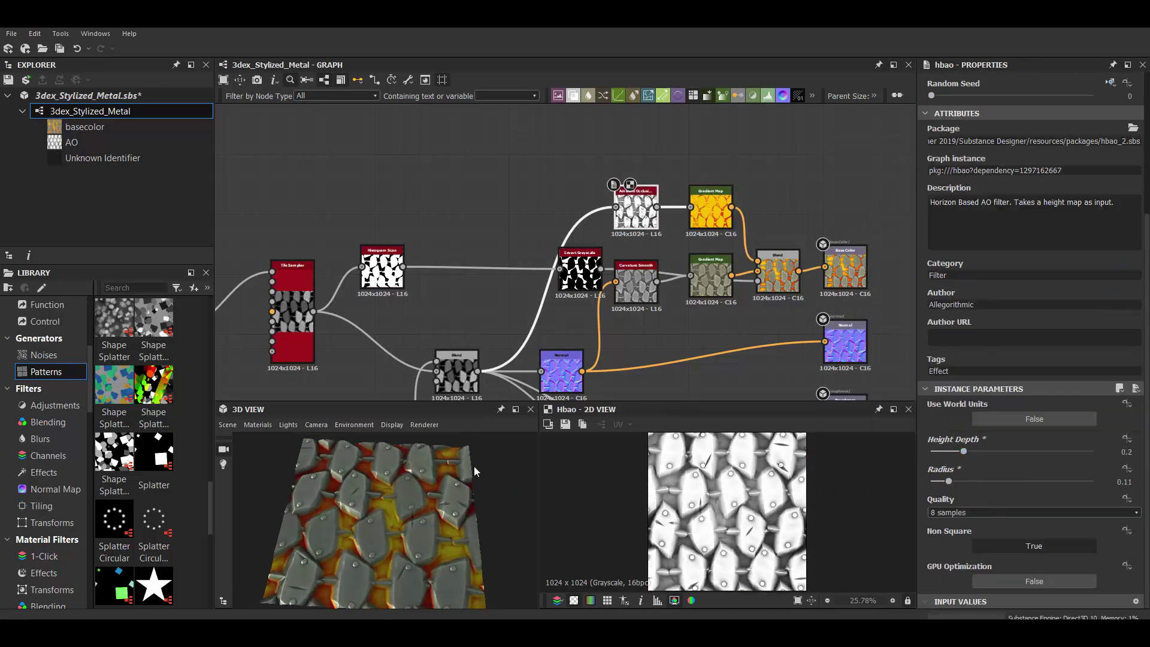
left_click(382, 269)
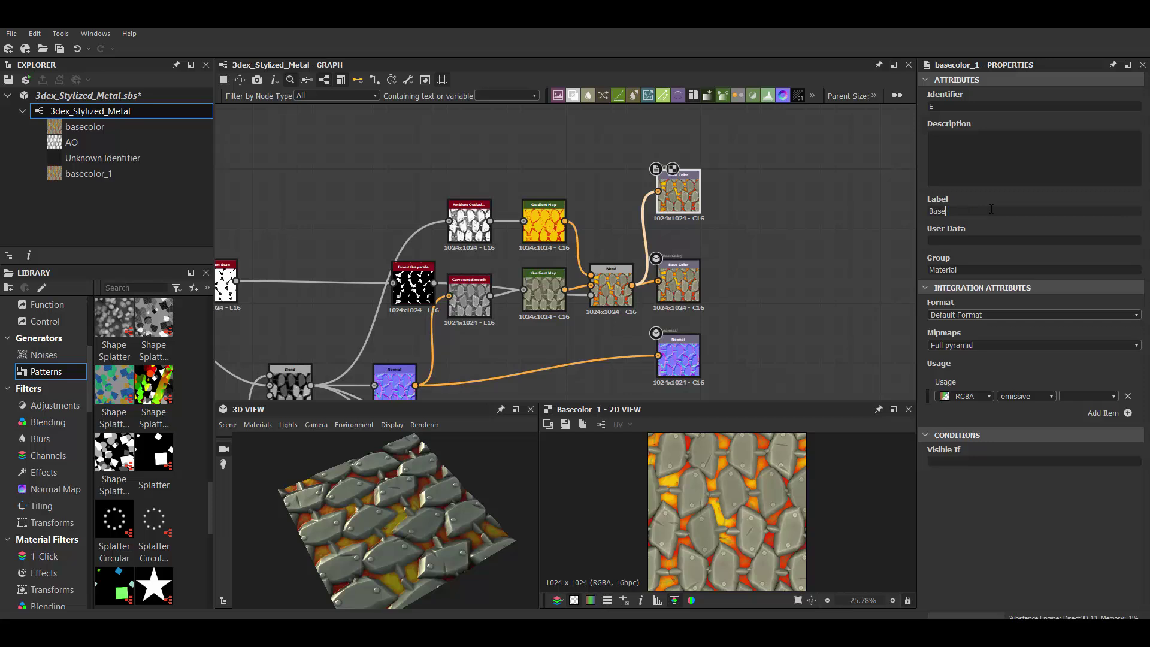
- Add a Blend with the Gradient Map as foreground and Invert Grayscale as opacity
key("space")
left_click(704, 220)
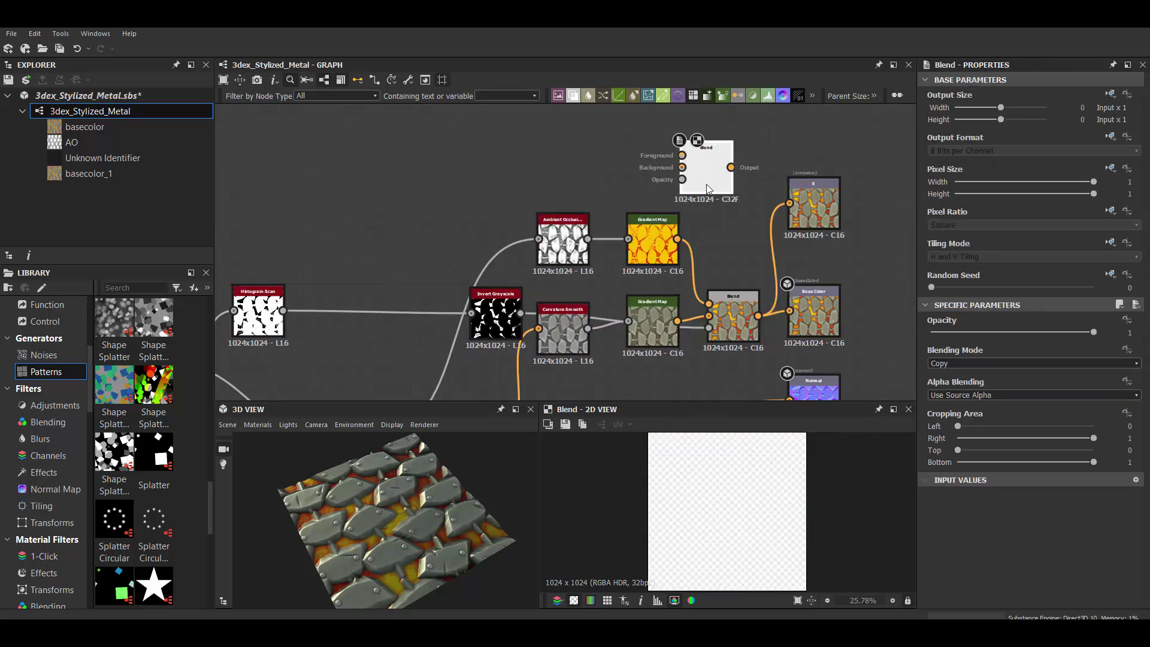
left_click_drag(699, 143, 699, 146)
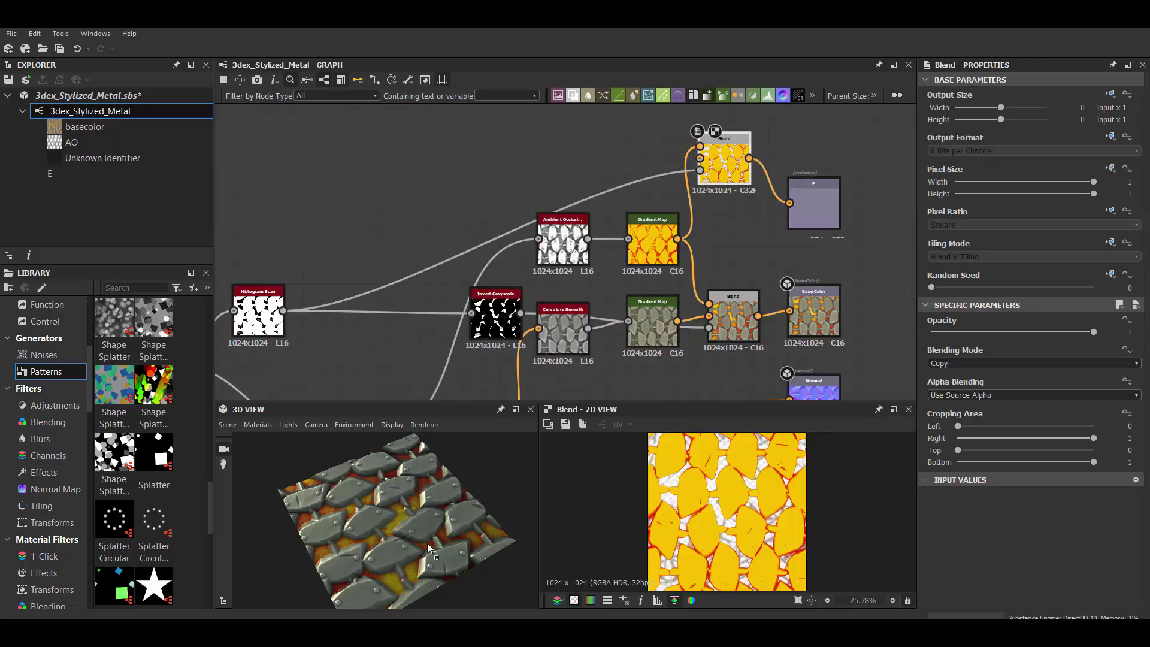
scroll(450, 289, "down", 2)
left_click_drag(657, 209, 721, 196)
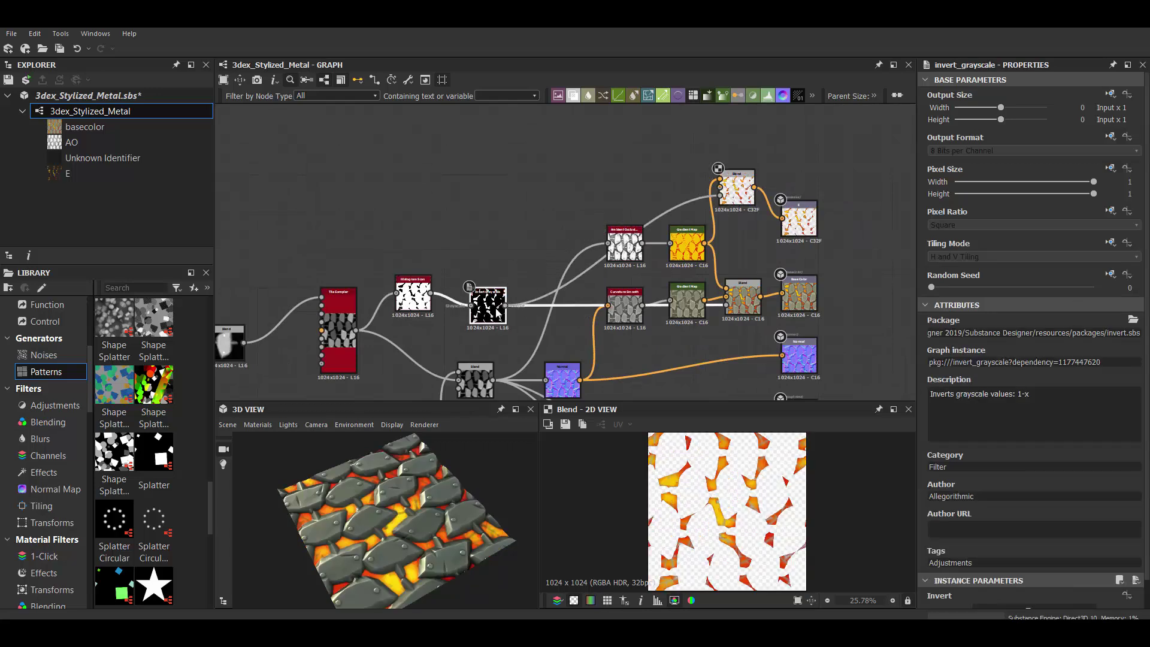
left_click_drag(488, 305, 487, 282)
- Inspect the lava glow in the 3D preview and select the Blend feeding the outputs
mouse_move(383, 515)
left_mouse_down()
mouse_move(413, 513)
mouse_move(395, 491)
left_mouse_up()
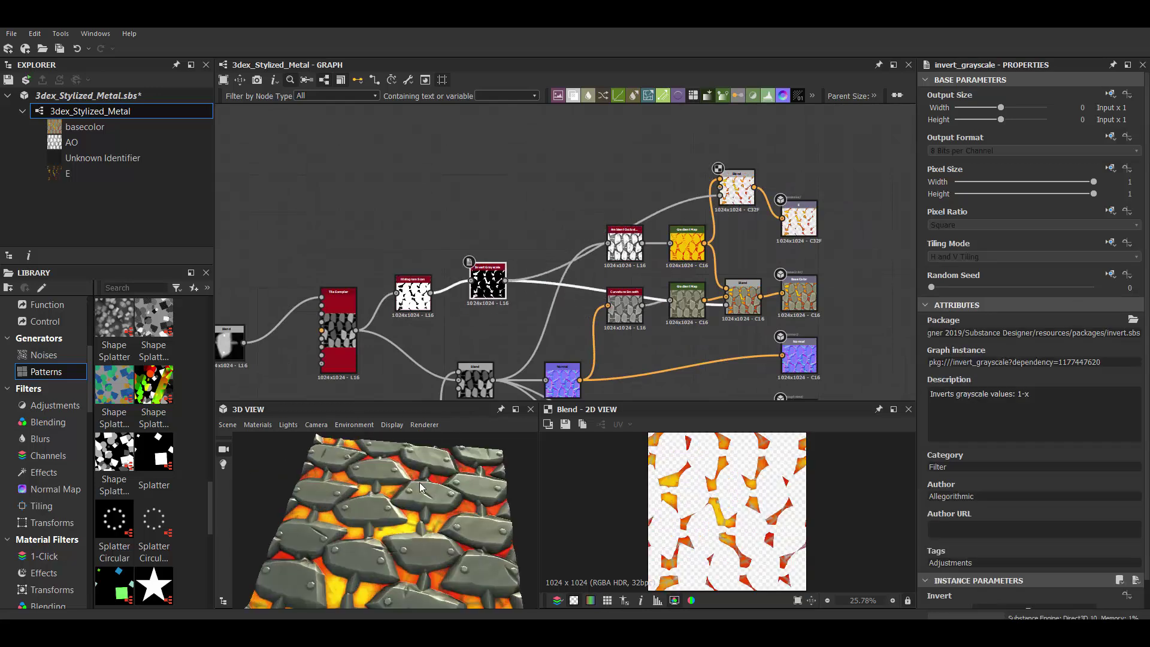
left_click(687, 246)
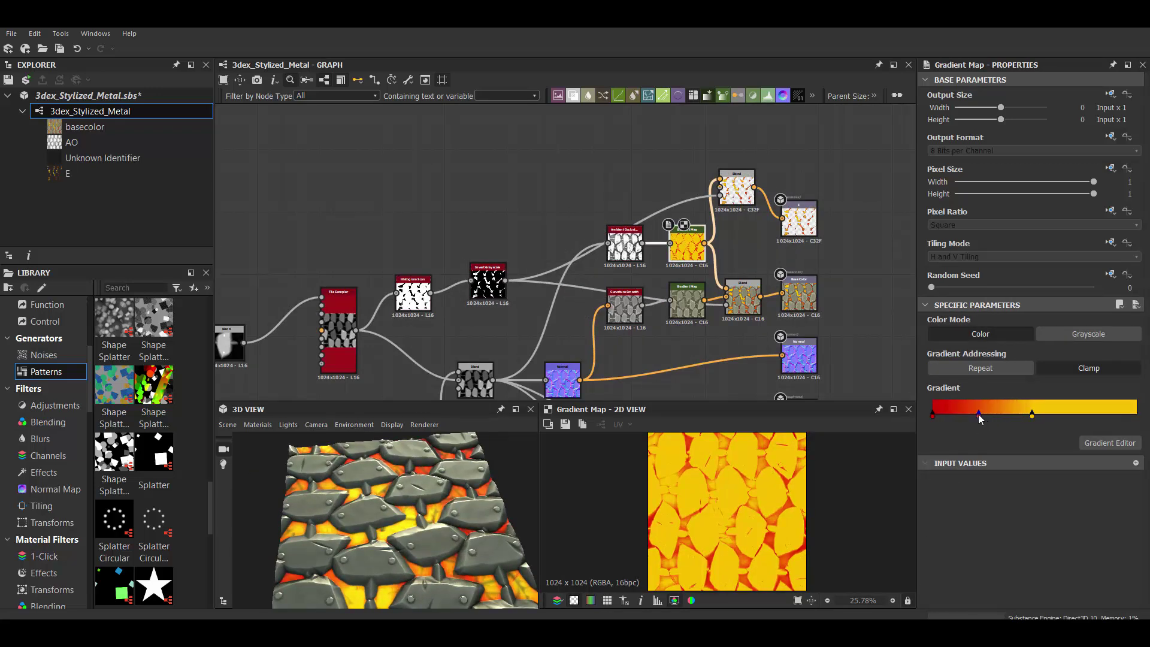
left_click_drag(515, 504, 361, 497)
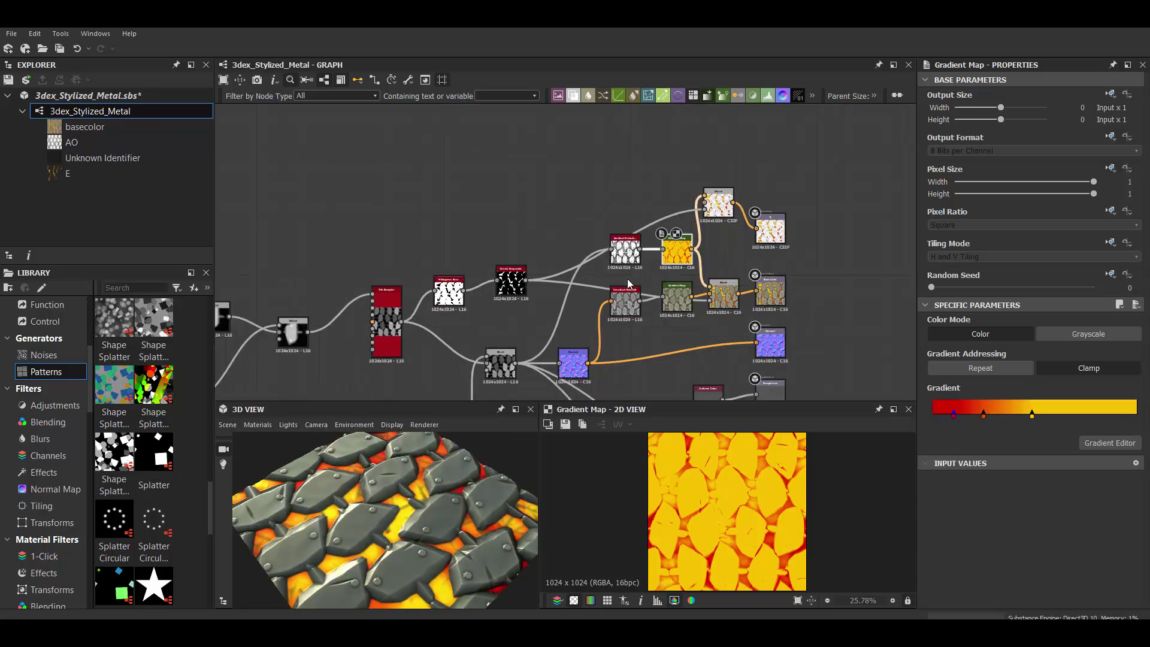
middle_click_drag(539, 360, 528, 221)
right_click(577, 252)
left_click(636, 302)
- Add black (0) and white (255) Uniform Color nodes blending into the Metallic output
left_click(550, 378)
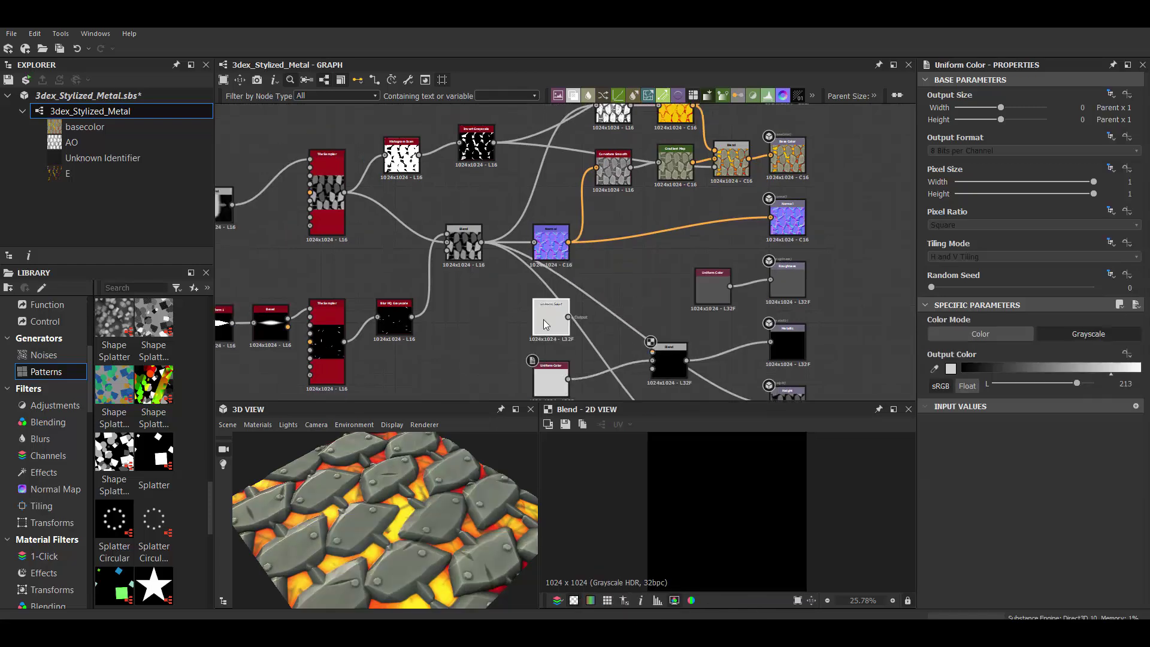
key("ctrl+d")
middle_click_drag(555, 380, 552, 295)
scroll(552, 295, "up", 1)
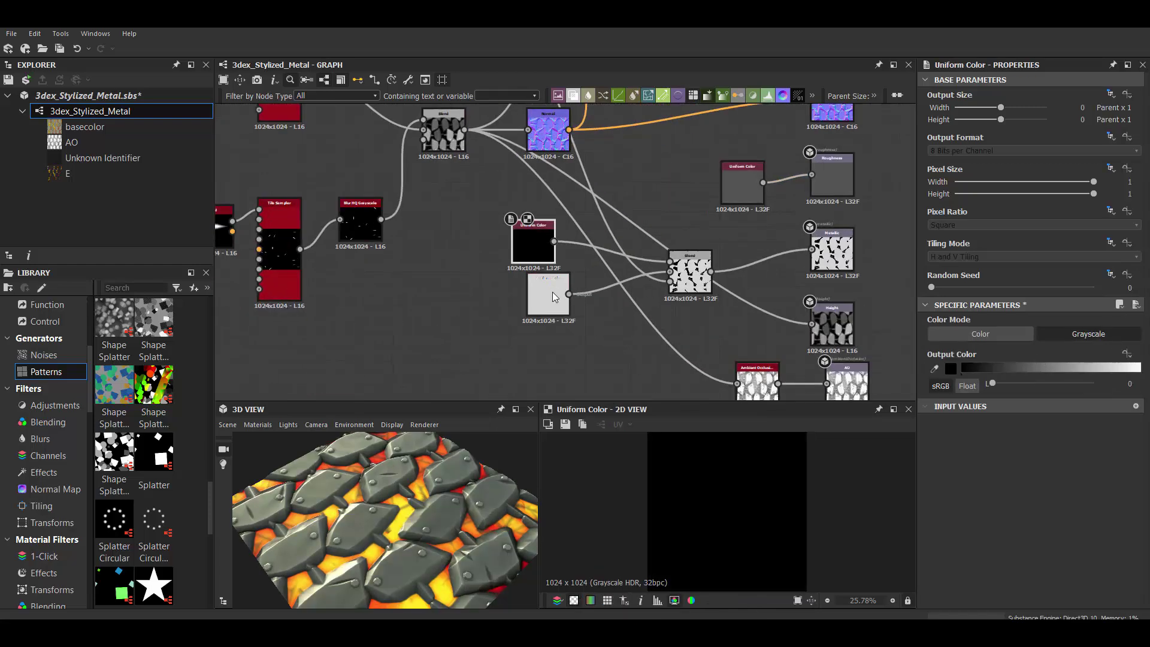
scroll(628, 200, "down", 2)
left_click_drag(755, 222, 861, 210)
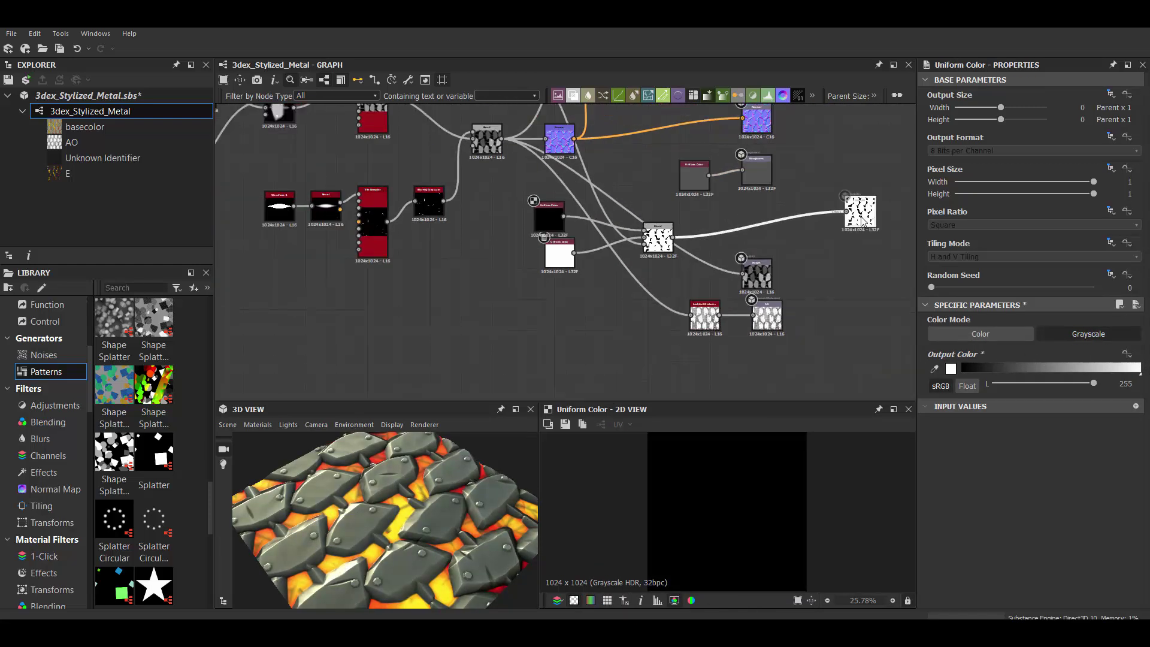
left_click(773, 175)
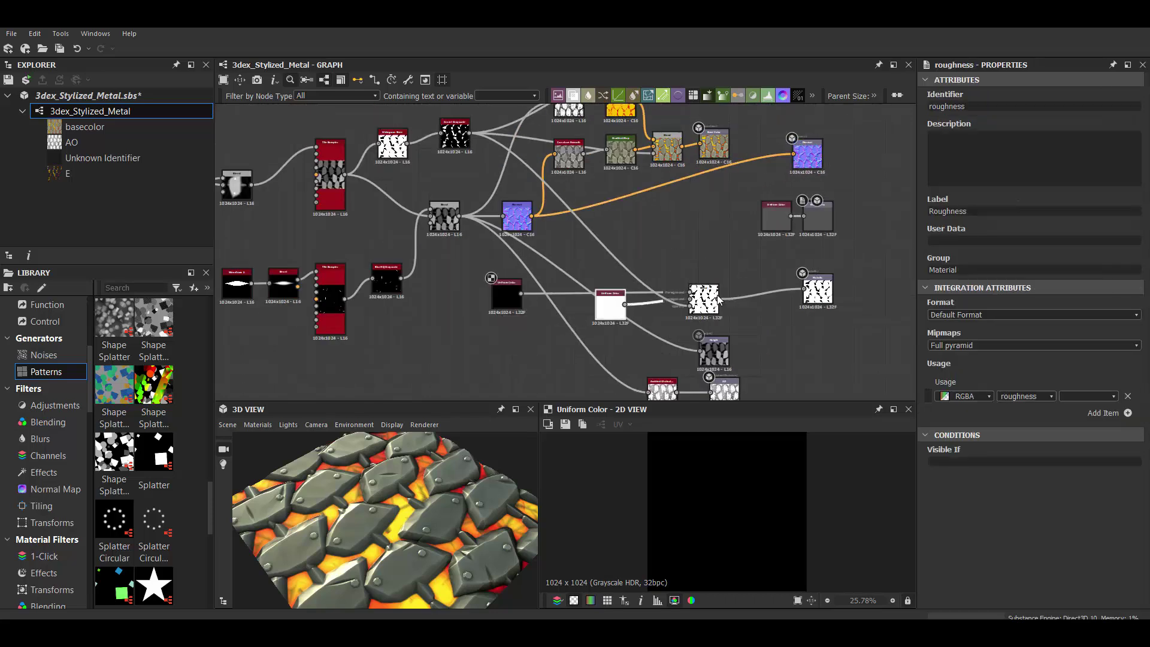
left_click_drag(510, 291, 690, 199)
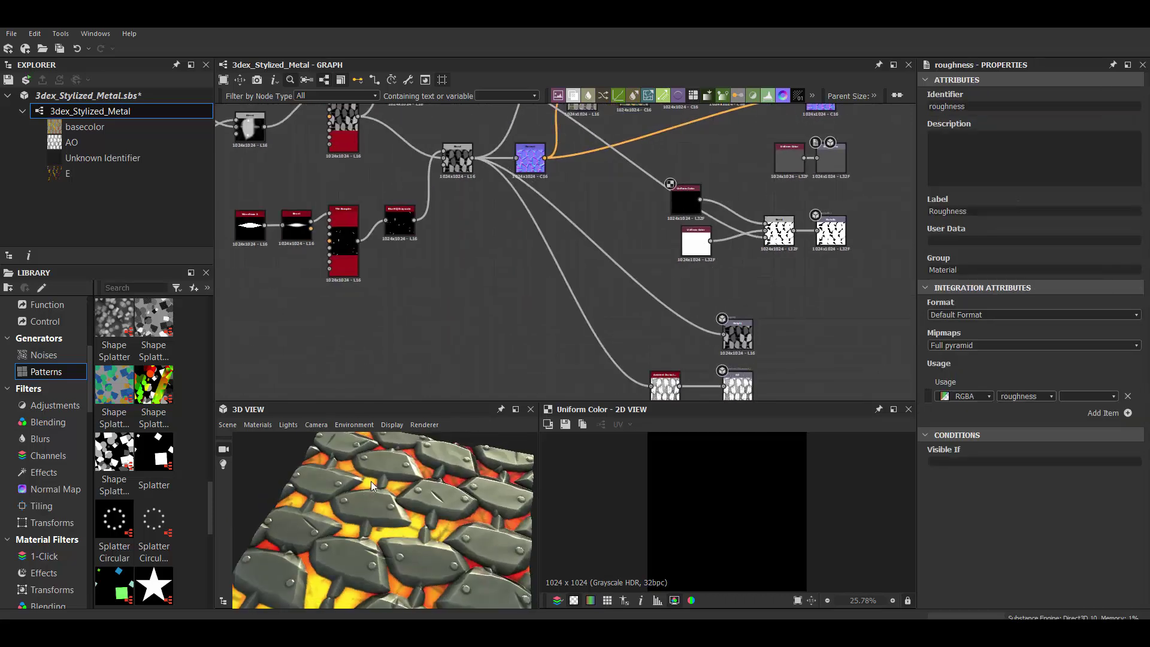
left_click_drag(372, 480, 421, 483)
middle_click_drag(710, 211, 701, 256)
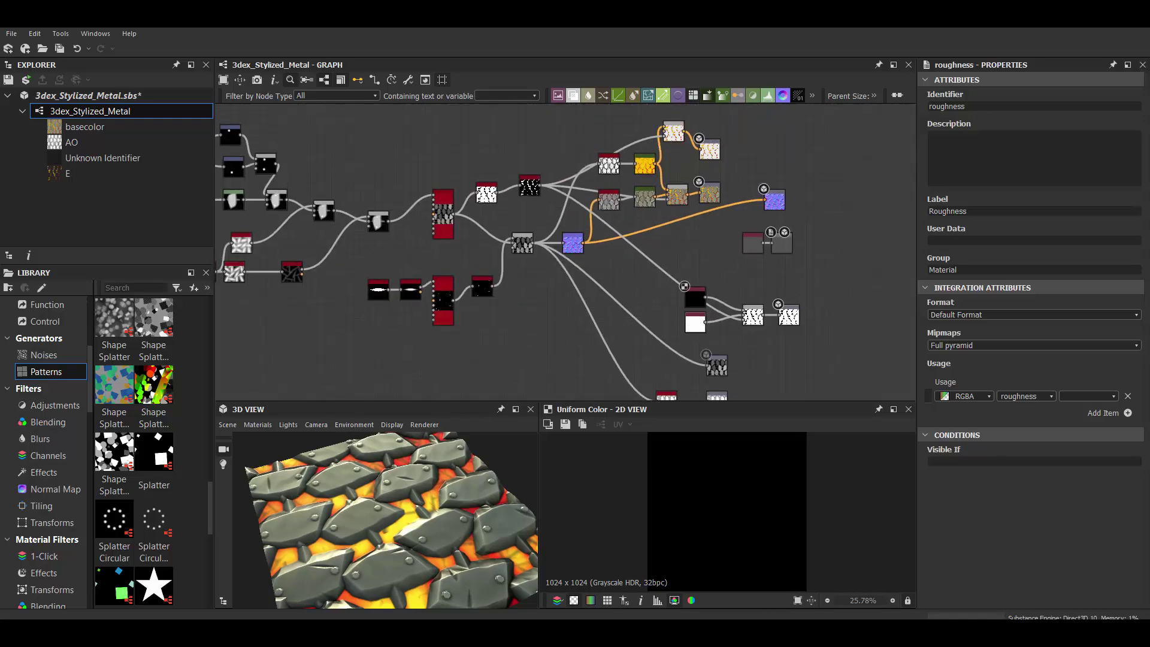
- Add a Highpass Grayscale node for the roughness branch
key("space")
type("highpass")
key("Down")
key("Return")
- Wire the Blend into the Highpass Grayscale node
mouse_move(471, 202)
left_mouse_down()
mouse_move(651, 213)
mouse_move(807, 202)
left_mouse_up()
scroll(756, 221, "up", 3)
left_click_drag(475, 547, 454, 510)
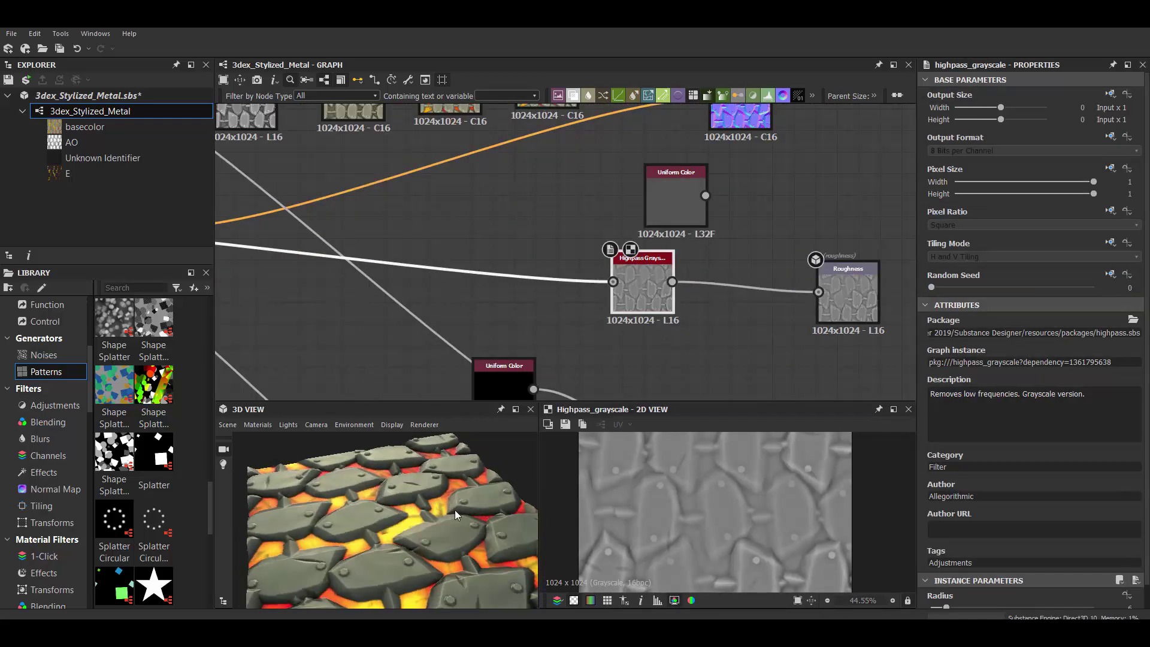
- Insert a Levels node after the highpass, darken its midtones, and route a Uniform Color into a Blend
key("space")
left_click(754, 286)
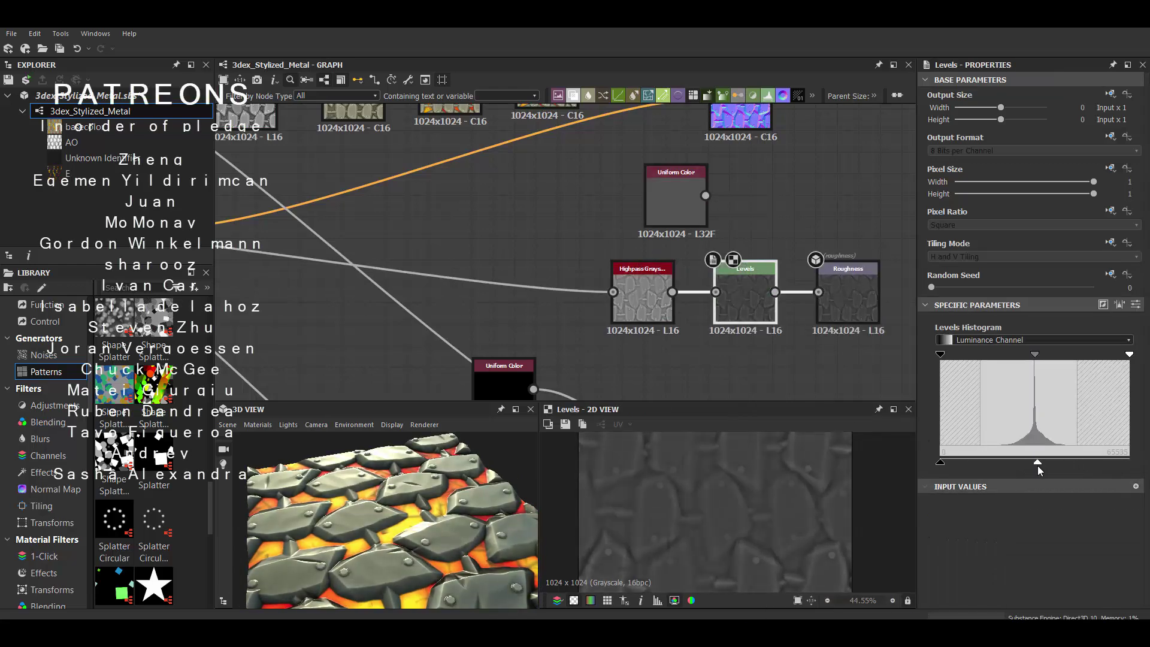
mouse_move(1034, 462)
left_mouse_down()
mouse_move(1026, 467)
mouse_move(1052, 464)
left_mouse_up()
mouse_move(411, 532)
left_mouse_down()
mouse_move(445, 507)
mouse_move(391, 510)
mouse_move(404, 500)
mouse_move(422, 508)
mouse_move(473, 493)
mouse_move(411, 488)
mouse_move(410, 504)
mouse_move(373, 516)
mouse_move(449, 496)
left_mouse_up()
mouse_move(1052, 462)
left_mouse_down()
mouse_move(993, 465)
mouse_move(1060, 465)
left_mouse_up()
scroll(689, 290, "down", 3)
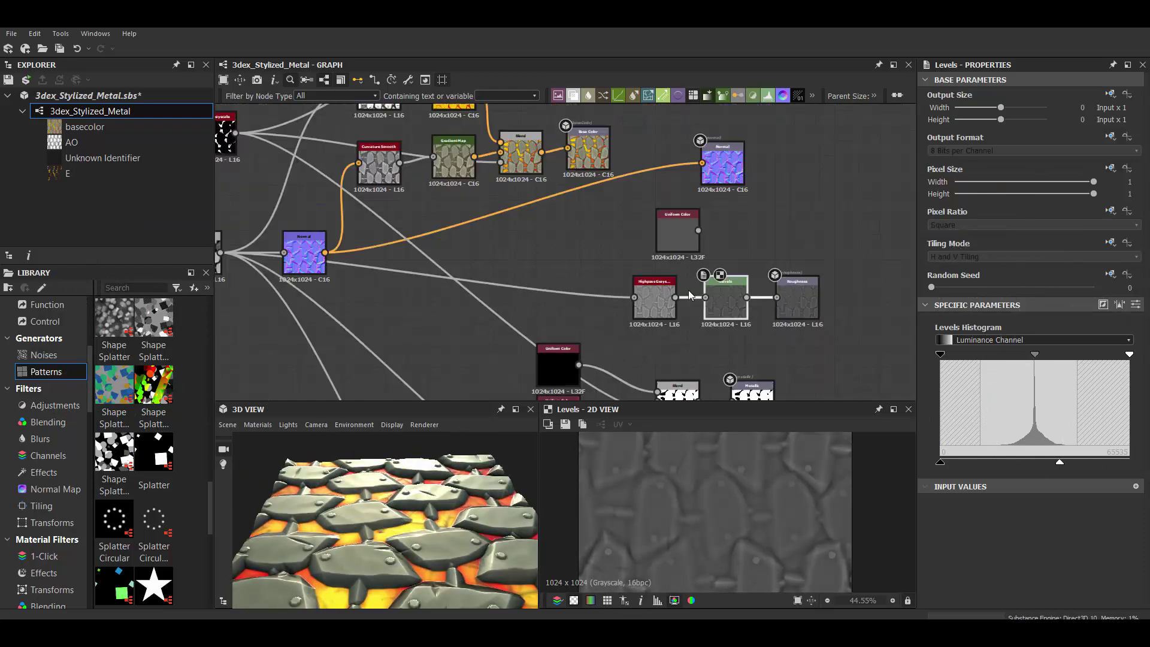
left_click_drag(705, 228, 819, 309)
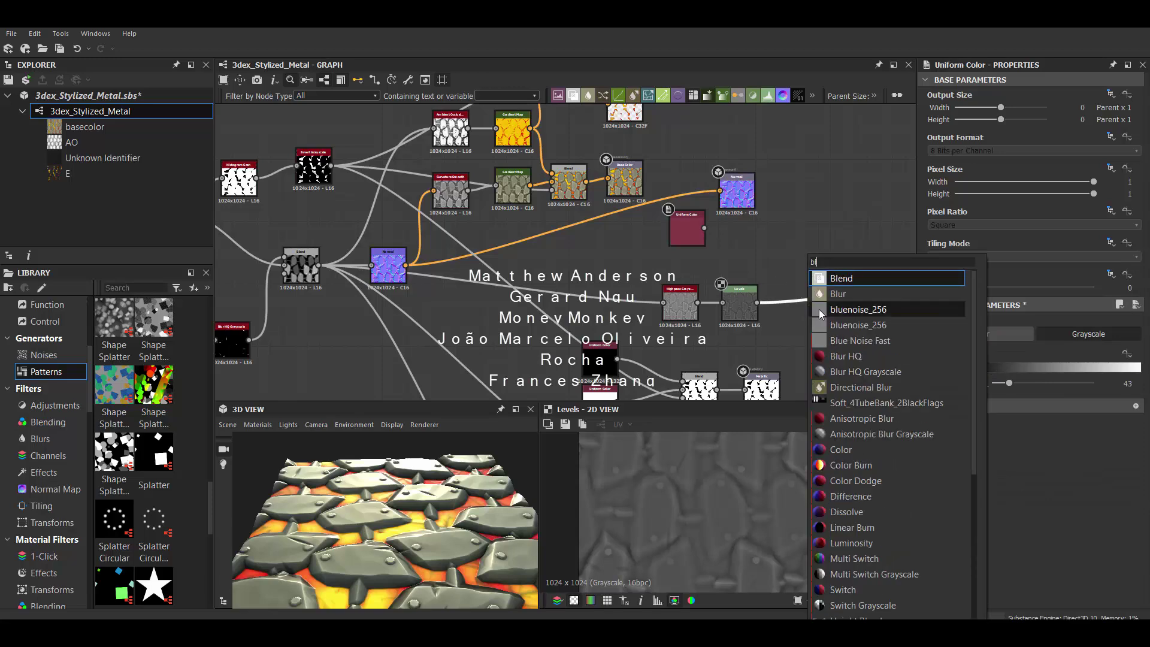
- Insert a Blend before Roughness and set its Uniform Color value to 64
left_click(809, 275)
scroll(866, 315, "up", 3)
left_click(591, 188)
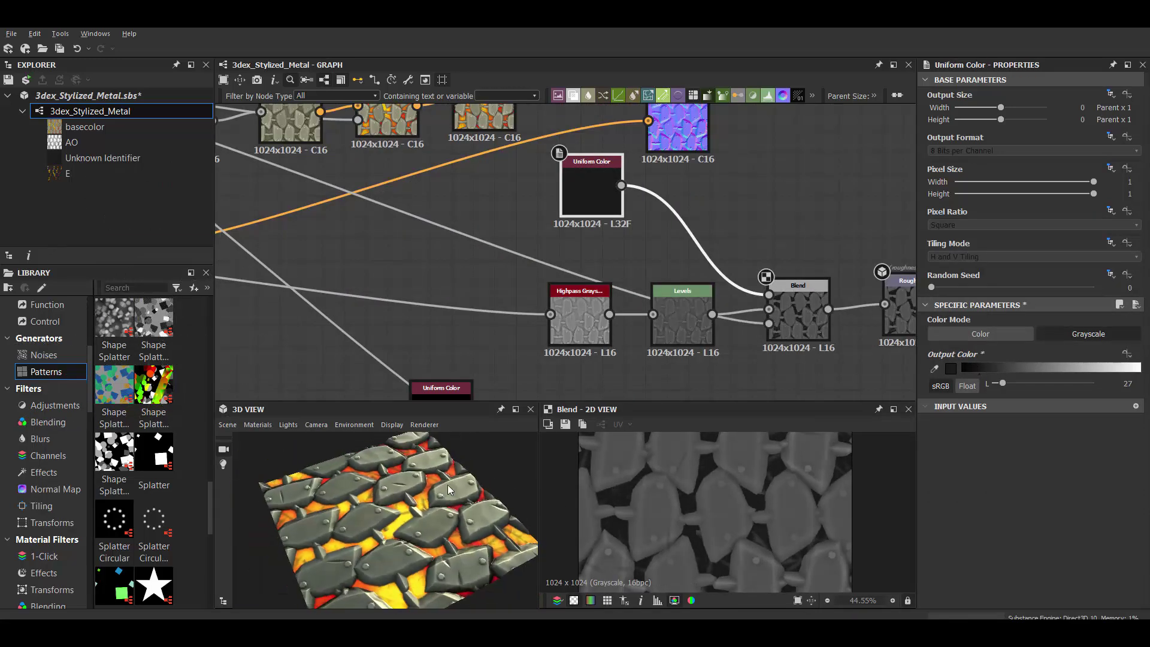
mouse_move(1013, 383)
left_mouse_down()
mouse_move(1094, 382)
mouse_move(1028, 372)
left_mouse_up()
left_click_drag(1136, 368, 1013, 368)
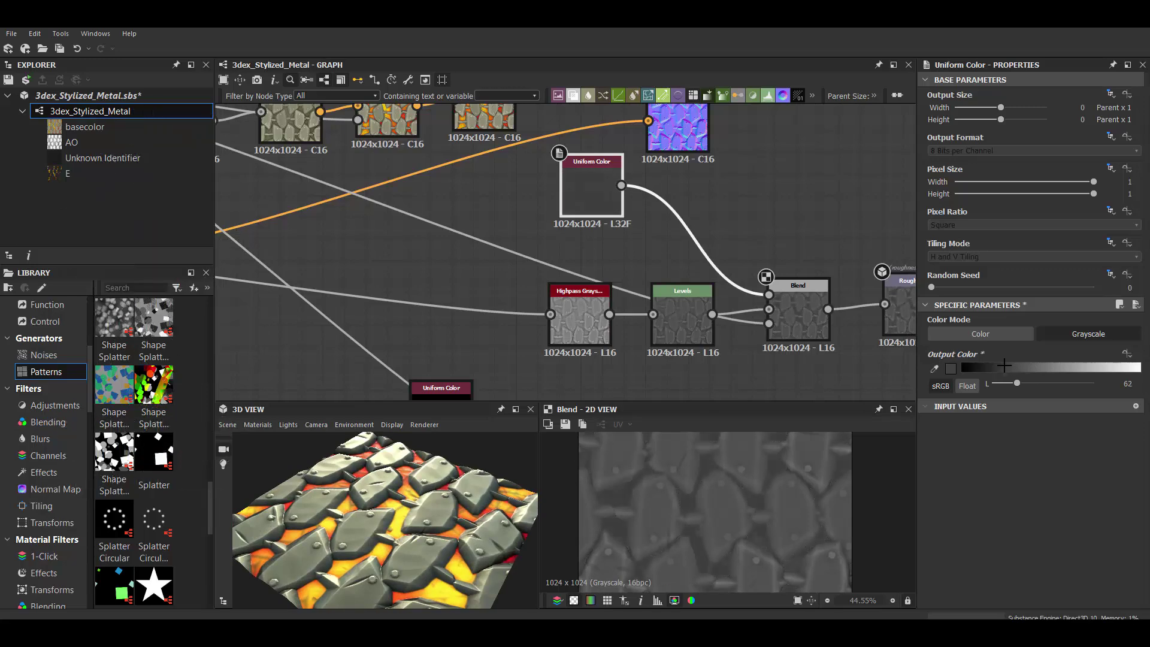
middle_click_drag(914, 319, 723, 285)
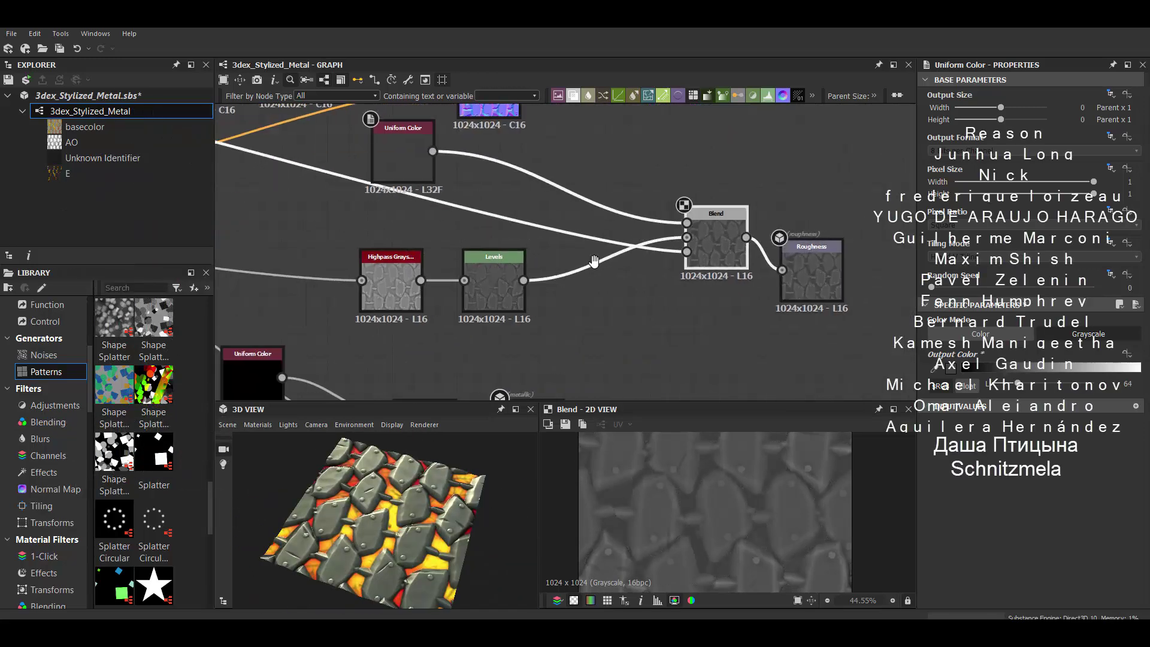
middle_click_drag(430, 339, 595, 280)
- Add Grunge Map 004 through an Add (Linear Dodge) Blend at 0.06 opacity
key("space")
type("gru")
left_click(637, 327)
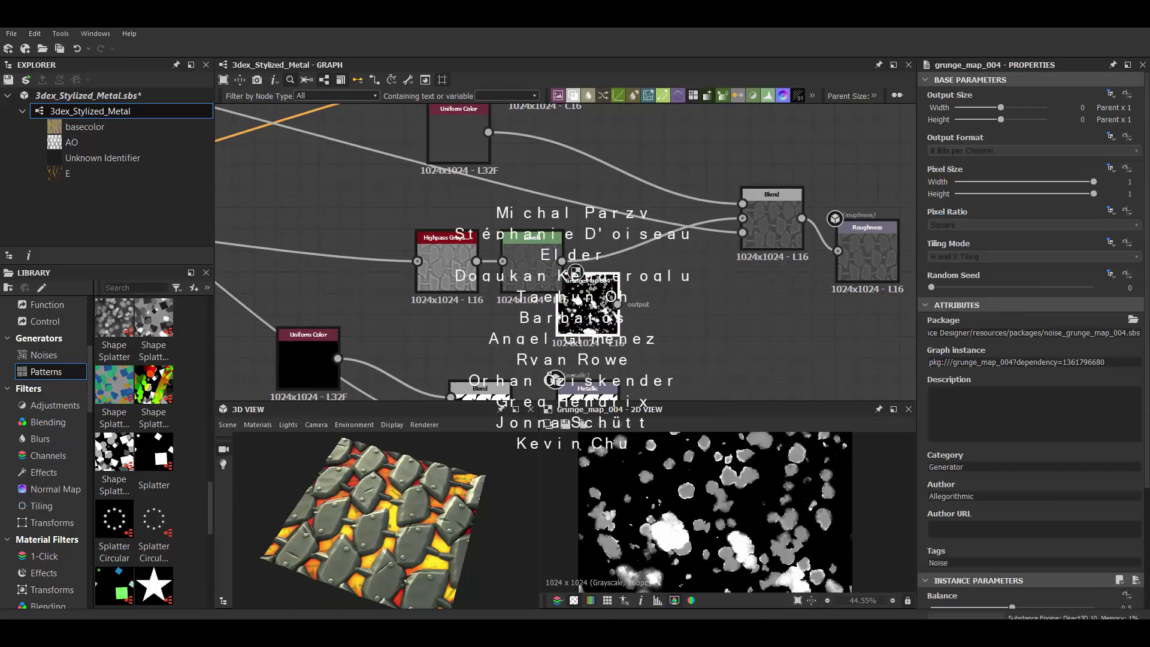
left_click_drag(627, 304, 671, 270)
left_click(689, 288)
scroll(419, 508, "up", 3)
left_click(1034, 363)
left_click(965, 382)
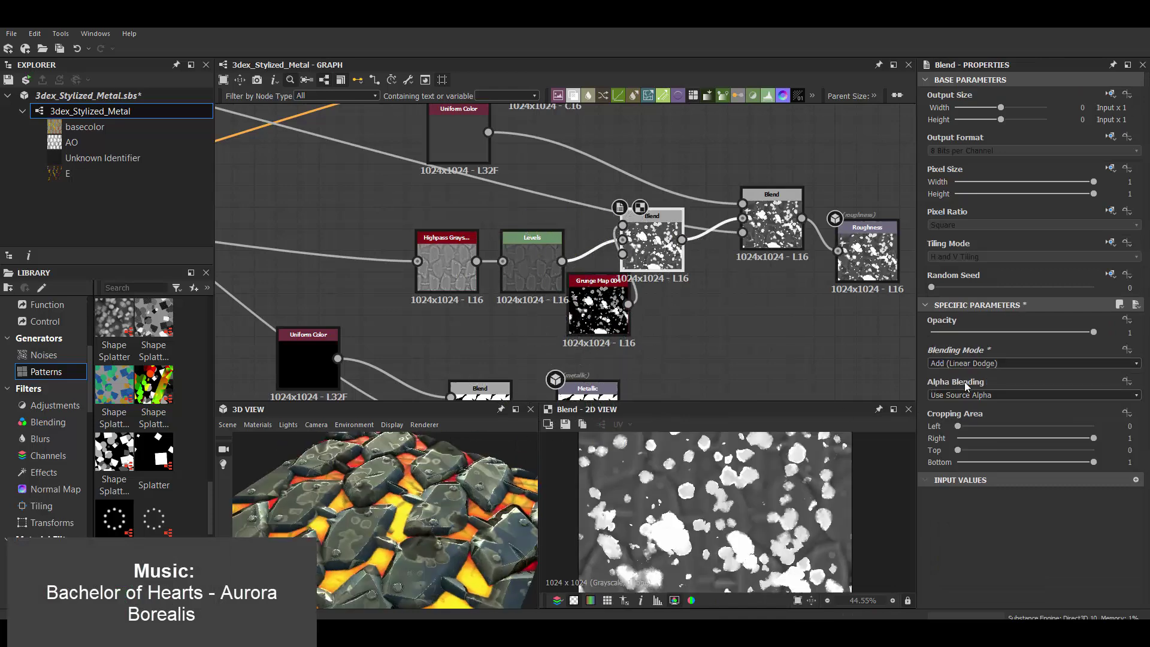
left_click_drag(1094, 332, 921, 331)
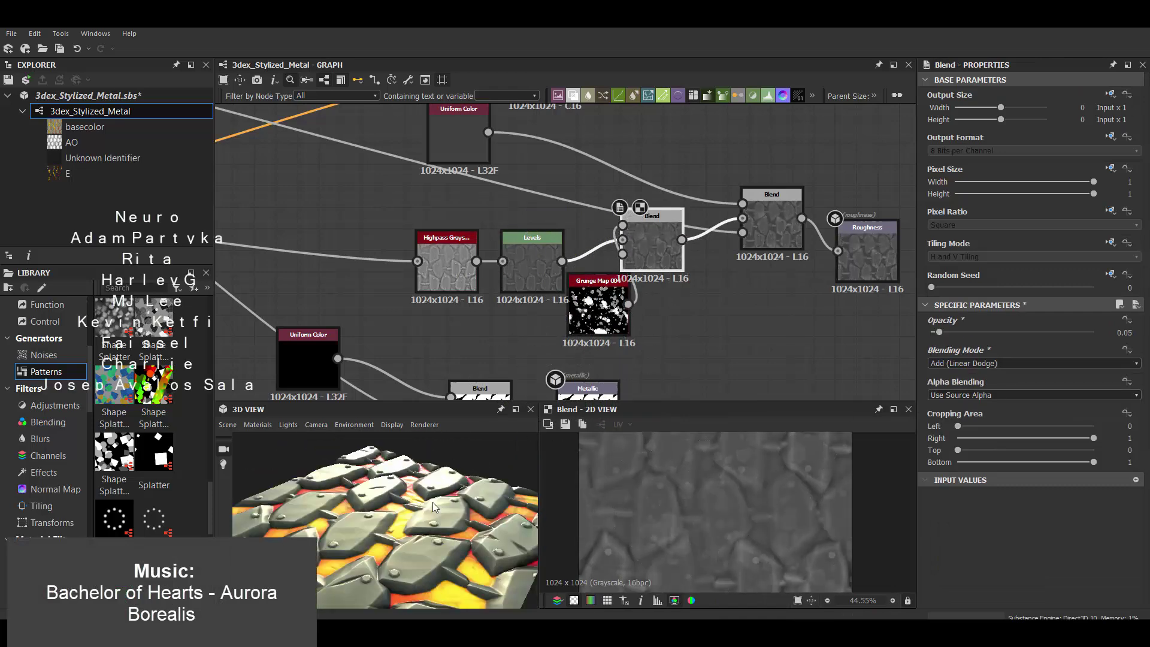
left_click_drag(955, 334, 941, 332)
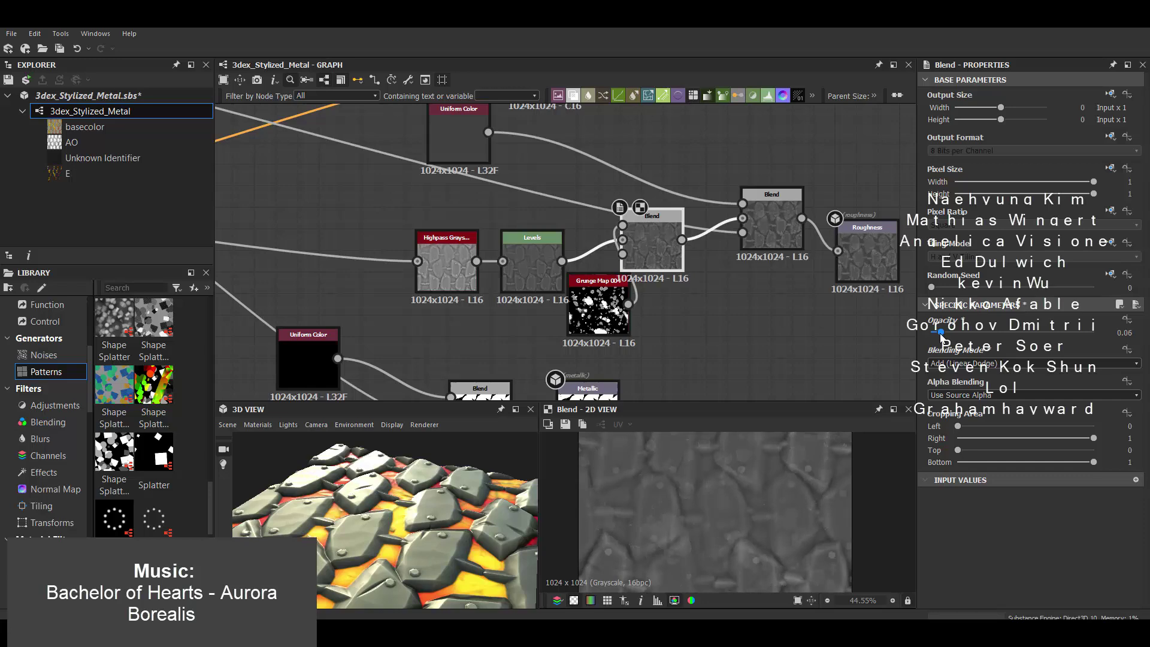
scroll(690, 262, "down", 4)
scroll(690, 261, "up", 2)
- Blend Grunge Map 007 into the roughness using Add Sub at 0.07 opacity
left_click_drag(690, 261, 691, 268)
key("space")
type("gru")
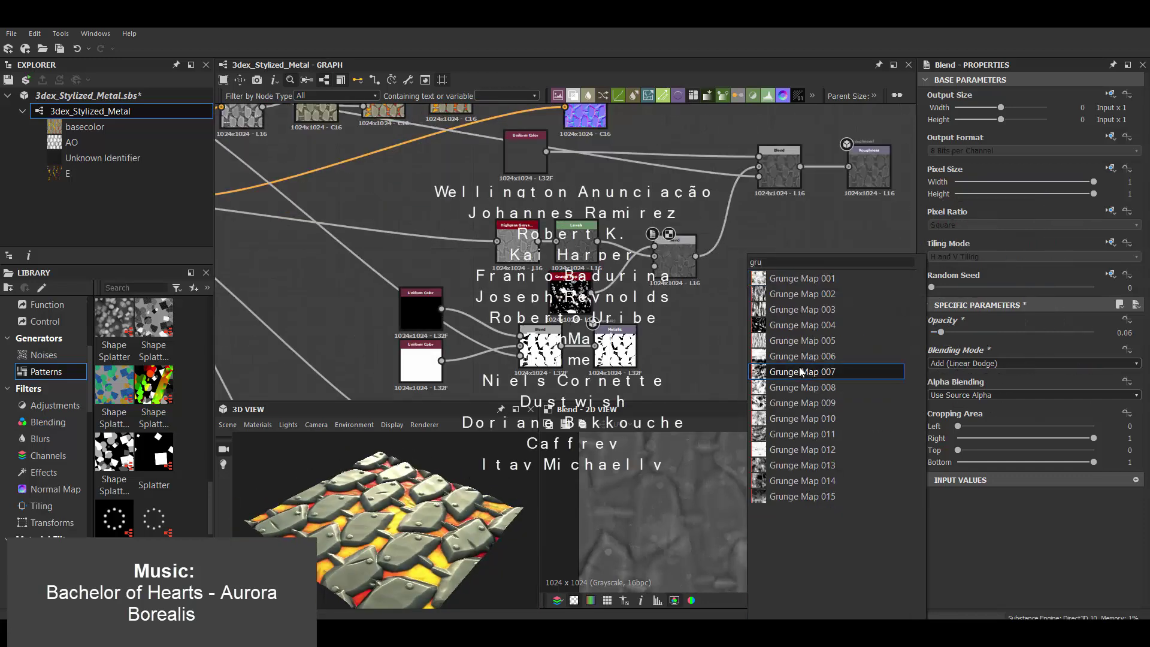
left_click(801, 372)
scroll(771, 326, "up", 3)
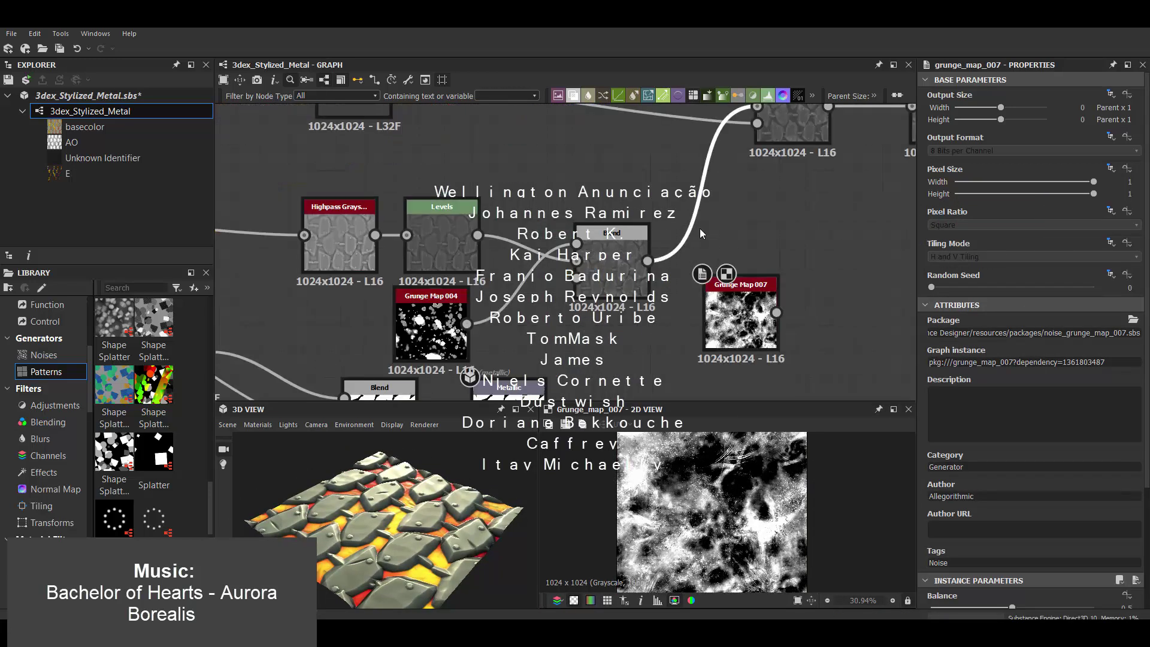
left_click(684, 181)
left_click_drag(685, 186, 723, 211)
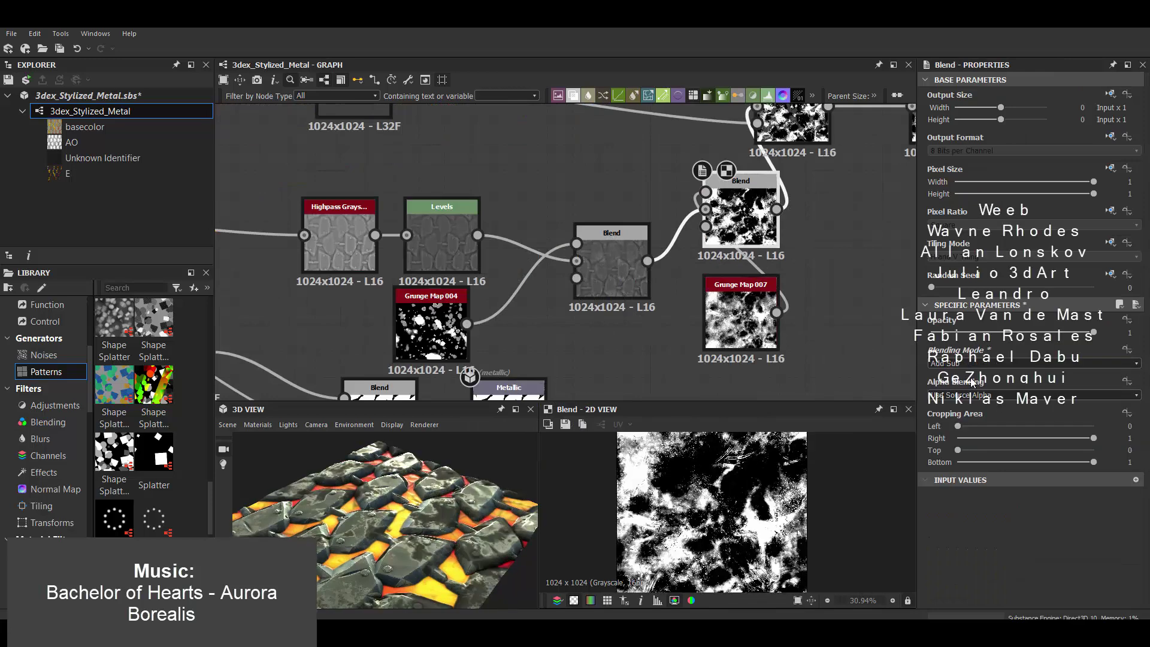
left_click(923, 332)
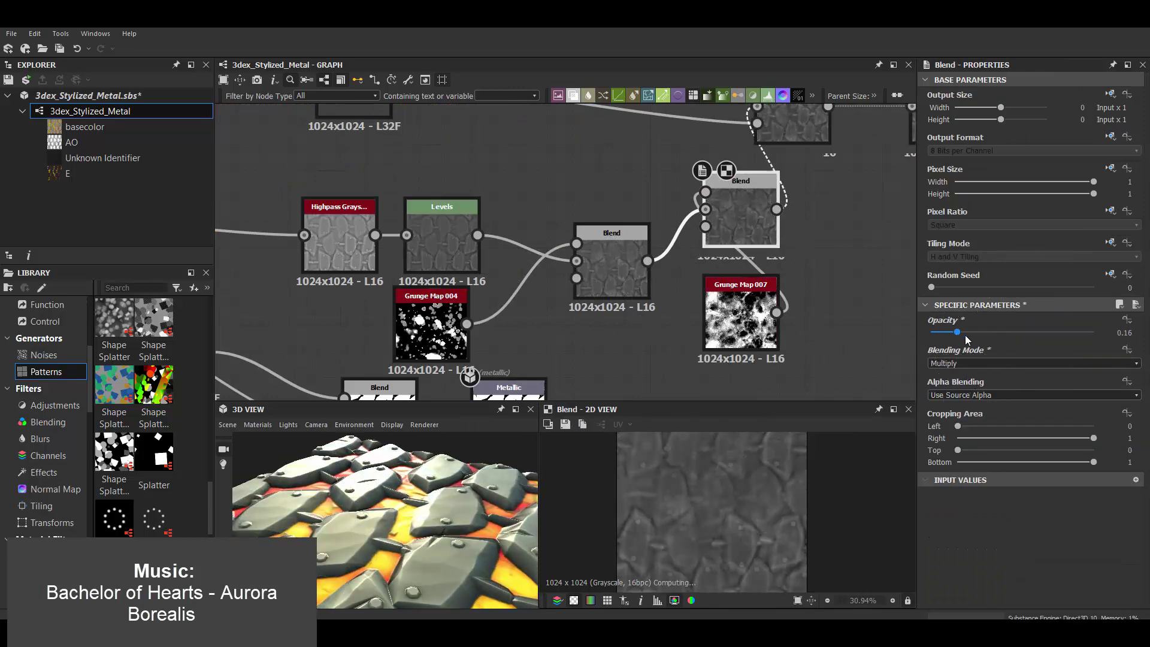
left_click(1033, 364)
left_click(1033, 376)
left_click_drag(957, 332, 948, 339)
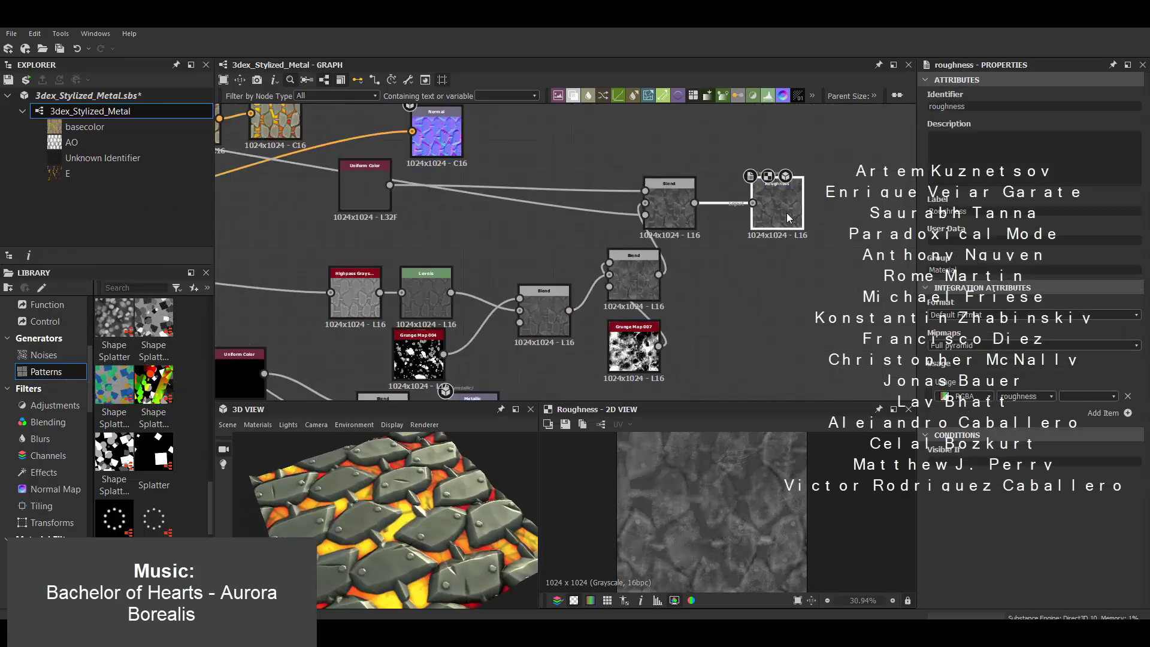
- Switch the 3D preview mesh to a cylinder and rotate it
left_click(234, 426)
left_click(286, 303)
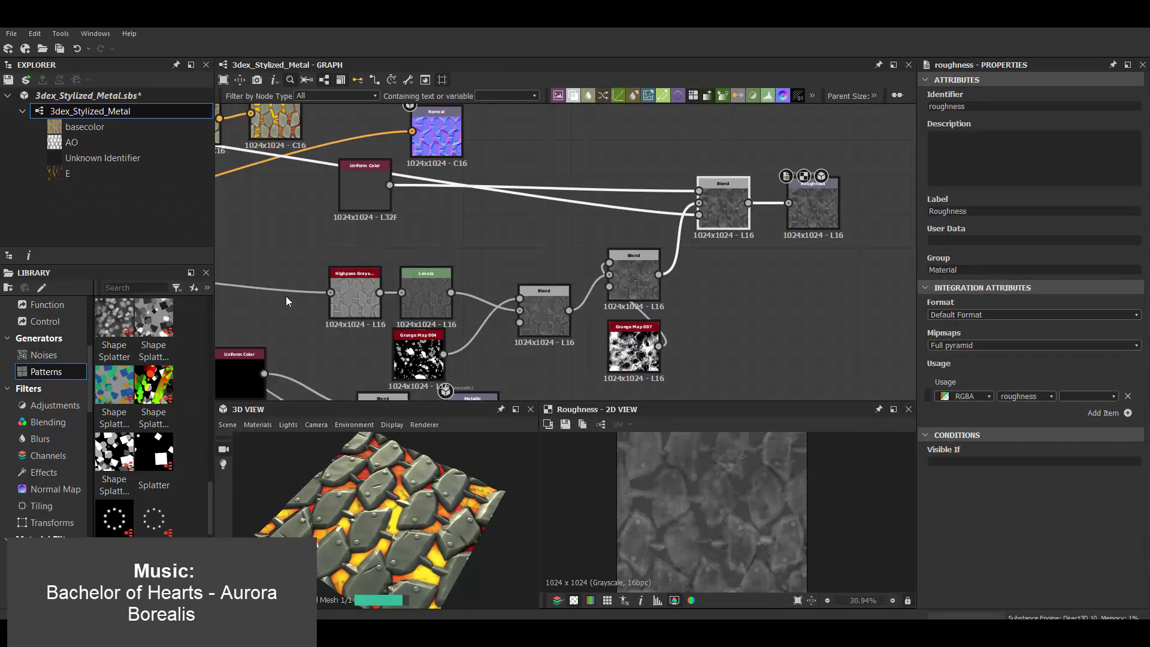
left_click_drag(346, 504, 362, 502)
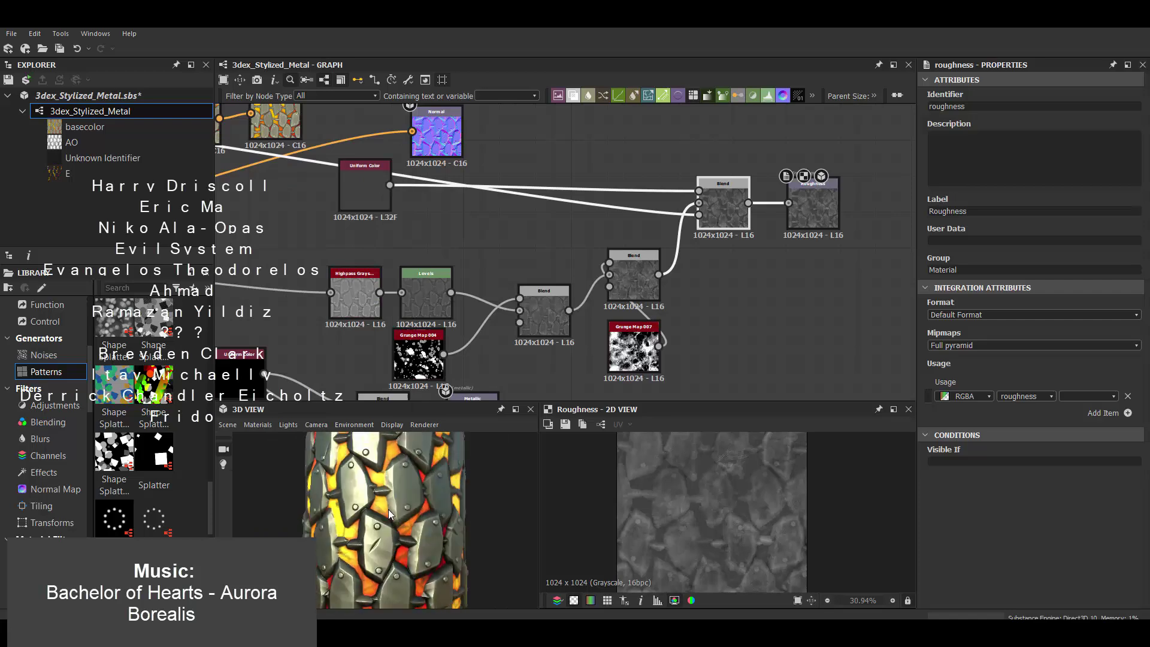
- Slide the brightest base-colour gradient key toward the middle
left_click(1138, 415)
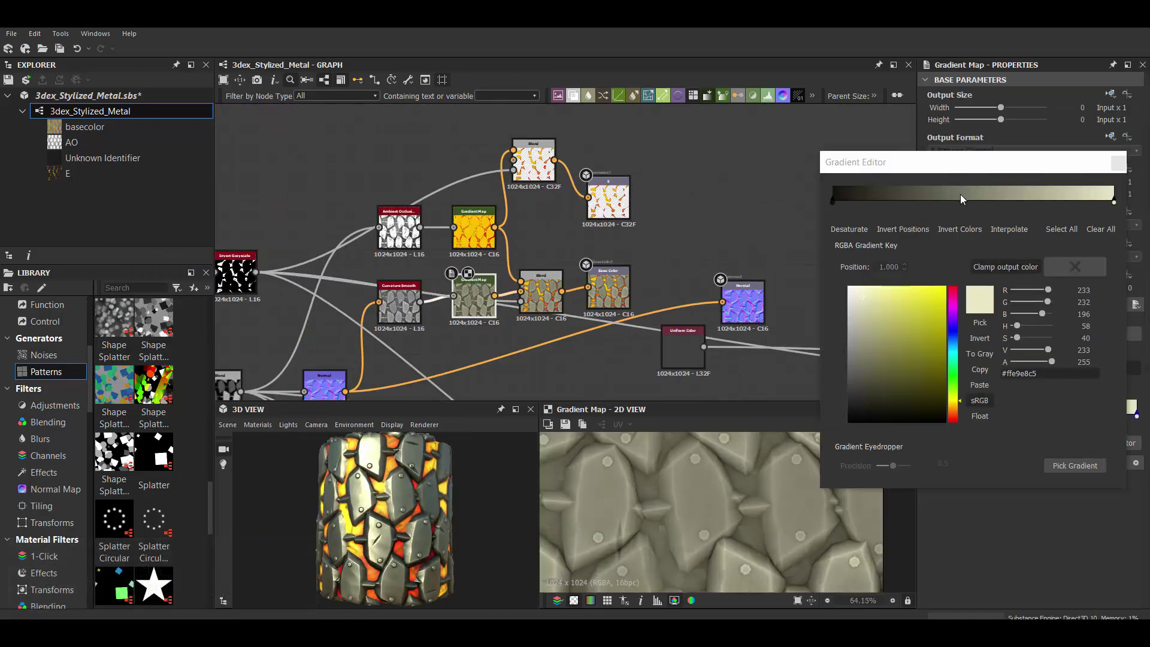
mouse_move(1076, 201)
left_mouse_down()
mouse_move(977, 204)
mouse_move(998, 200)
left_mouse_up()
scroll(745, 485, "down", 3)
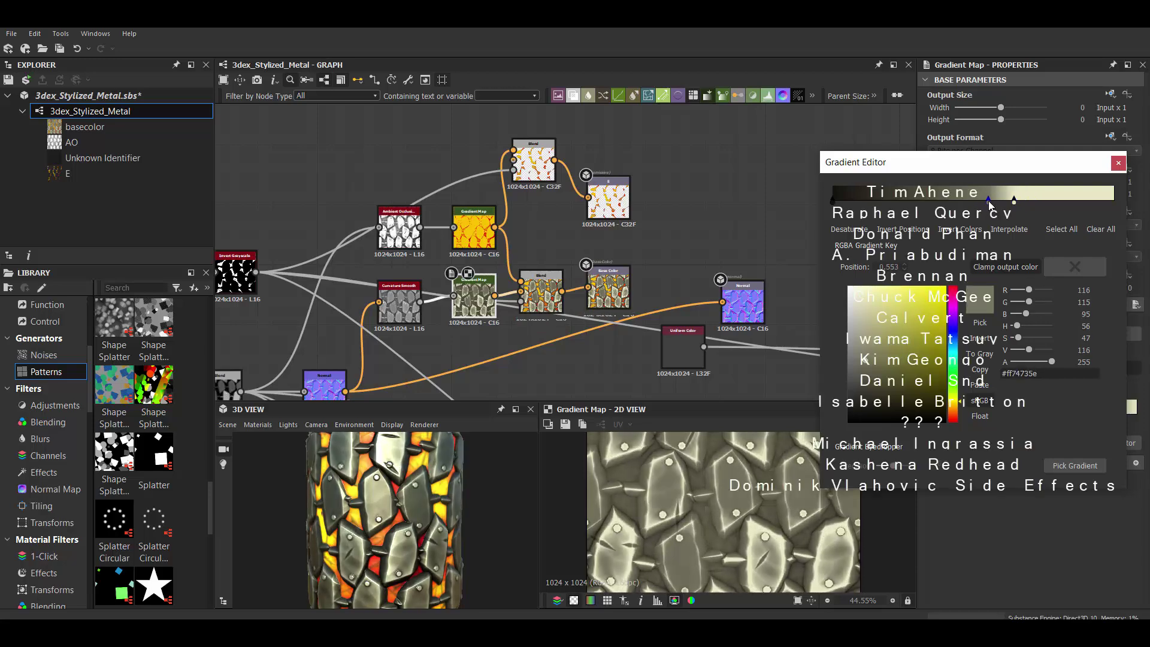
scroll(435, 502, "down", 5)
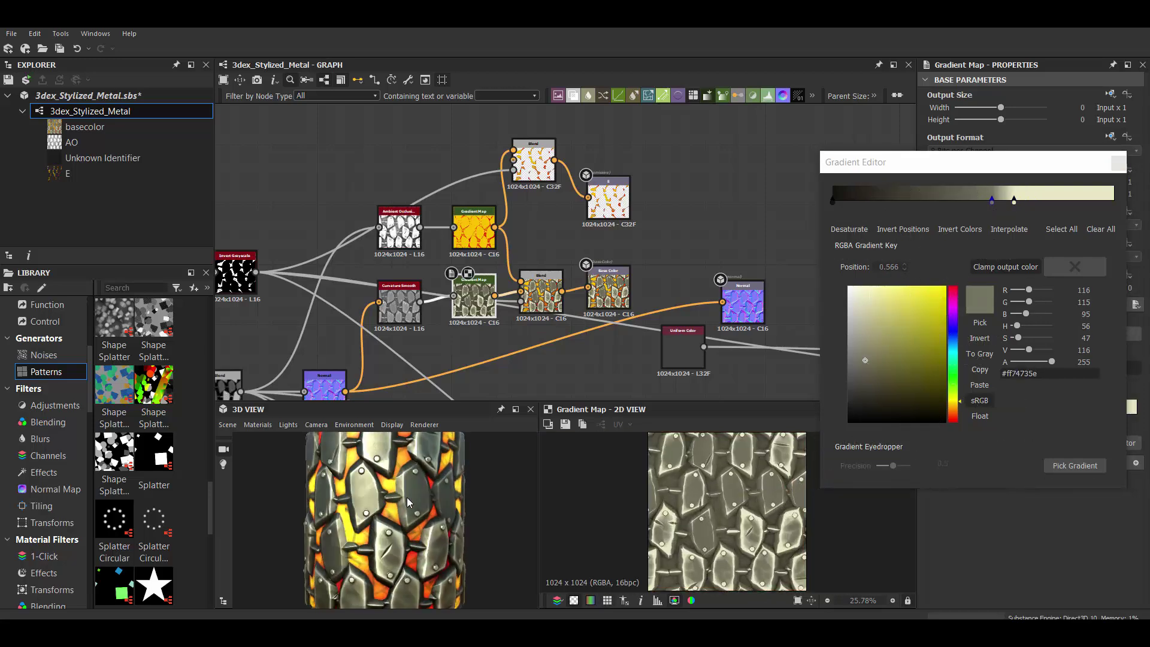
scroll(435, 502, "up", 4)
left_click_drag(992, 201, 997, 205)
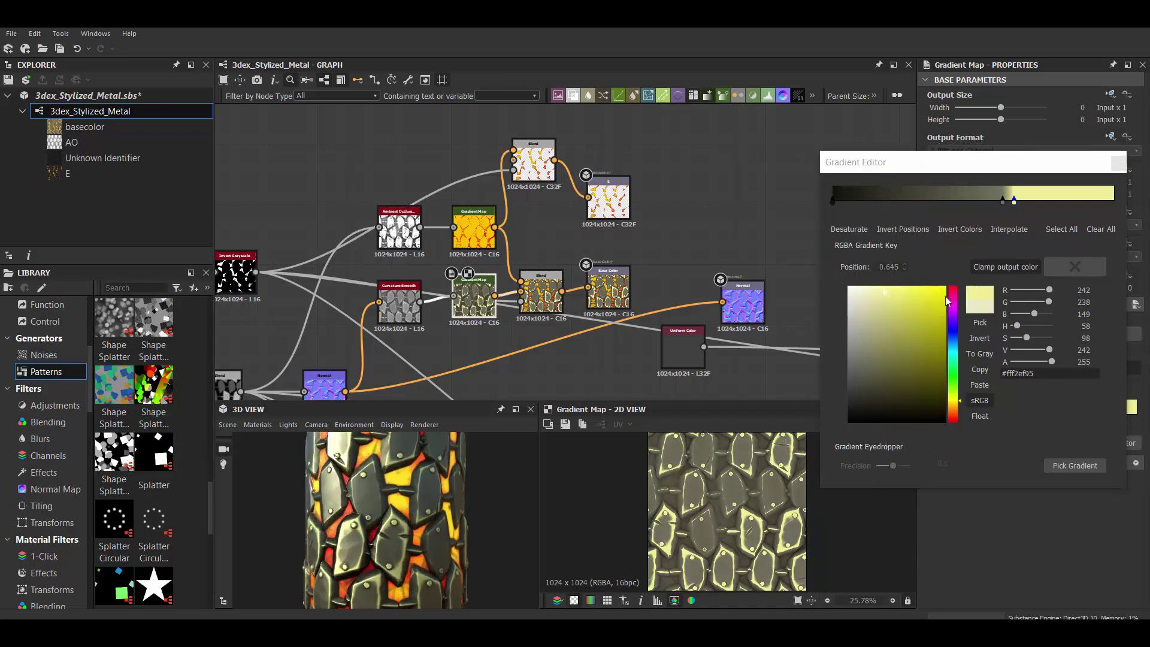
- Recolour the gradient key to pale green and check the base colour output
left_click(958, 410)
left_click(953, 391)
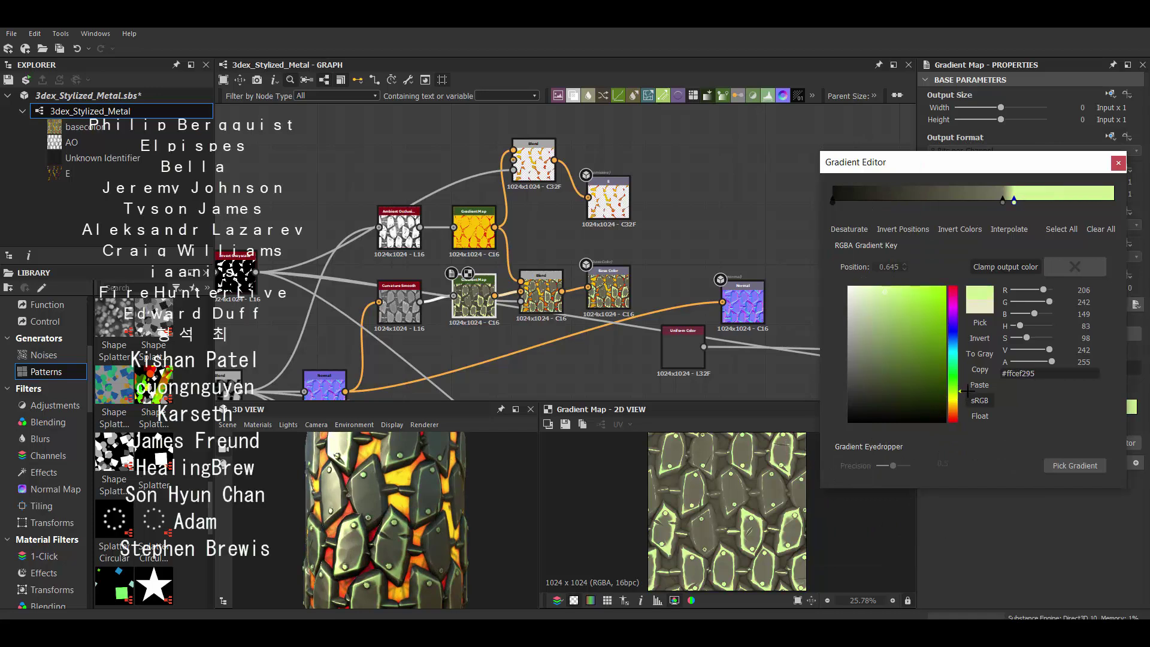
left_click(877, 294)
scroll(728, 473, "up", 2)
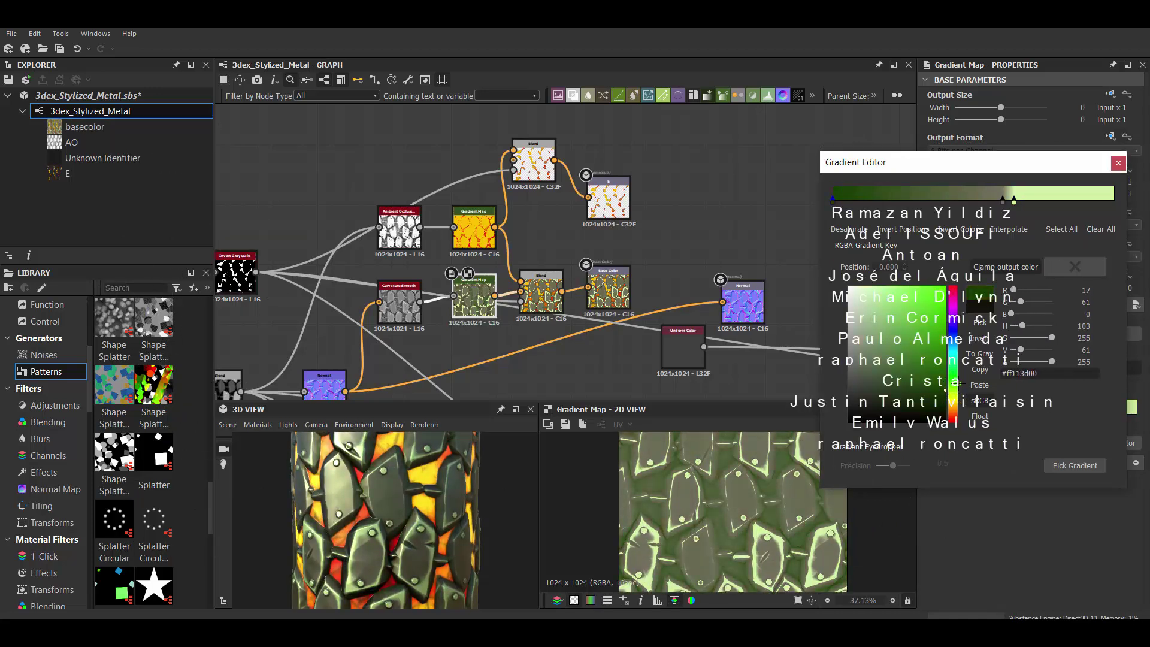
double_click(608, 291)
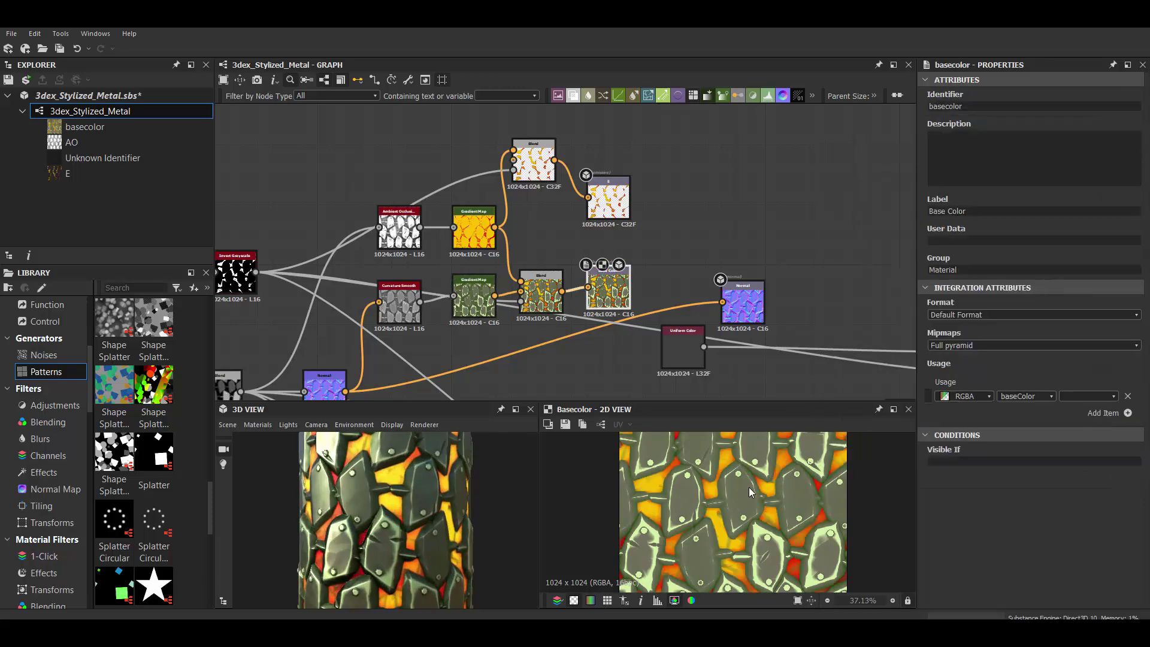
scroll(749, 487, "down", 1)
left_click(474, 295)
left_click(931, 412)
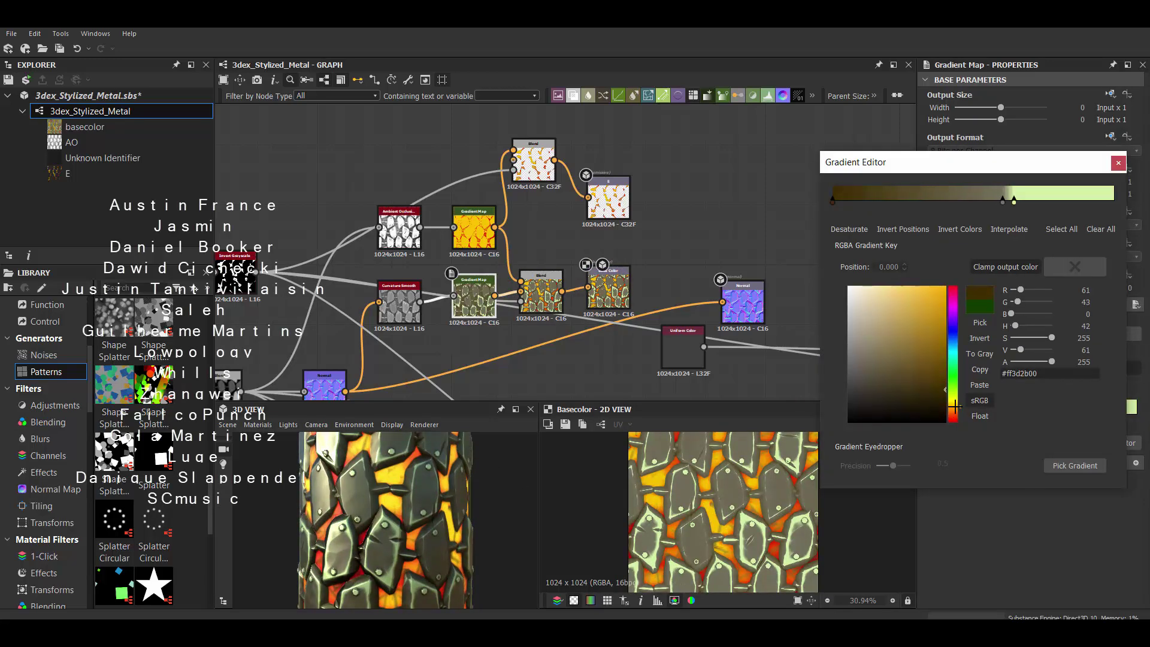
scroll(727, 512, "down", 1)
- Insert a Slope Blur Grayscale fed by Curvature Smooth, with Clouds 2 as slope
left_click(1118, 162)
scroll(478, 318, "up", 2)
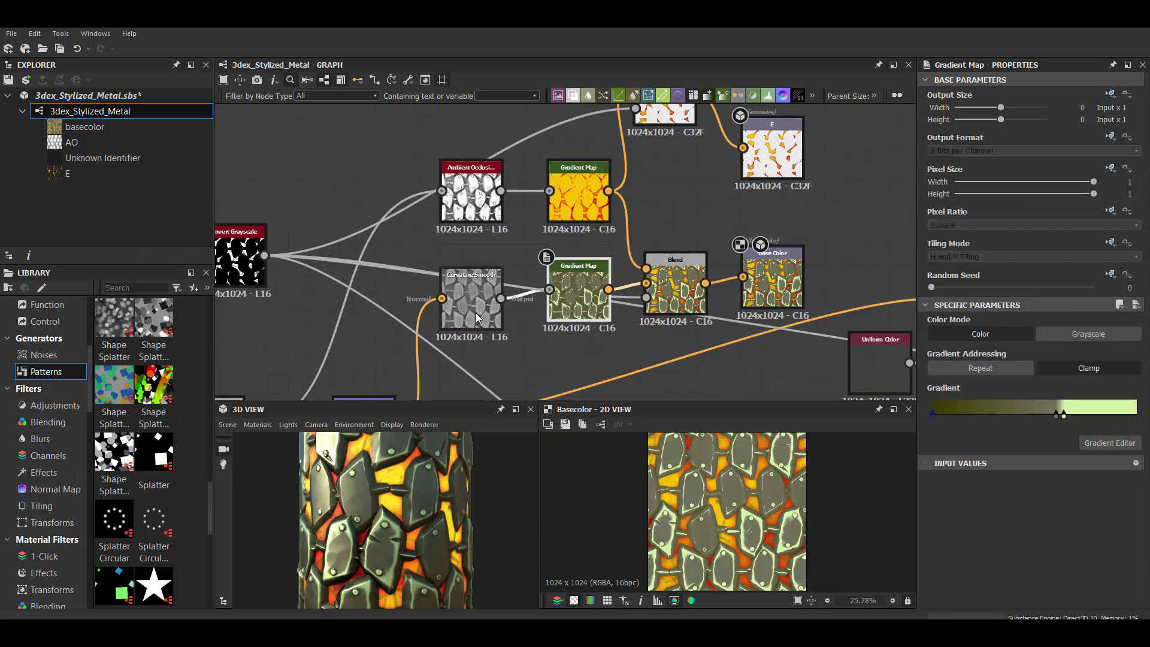
double_click(477, 318)
left_click(680, 290)
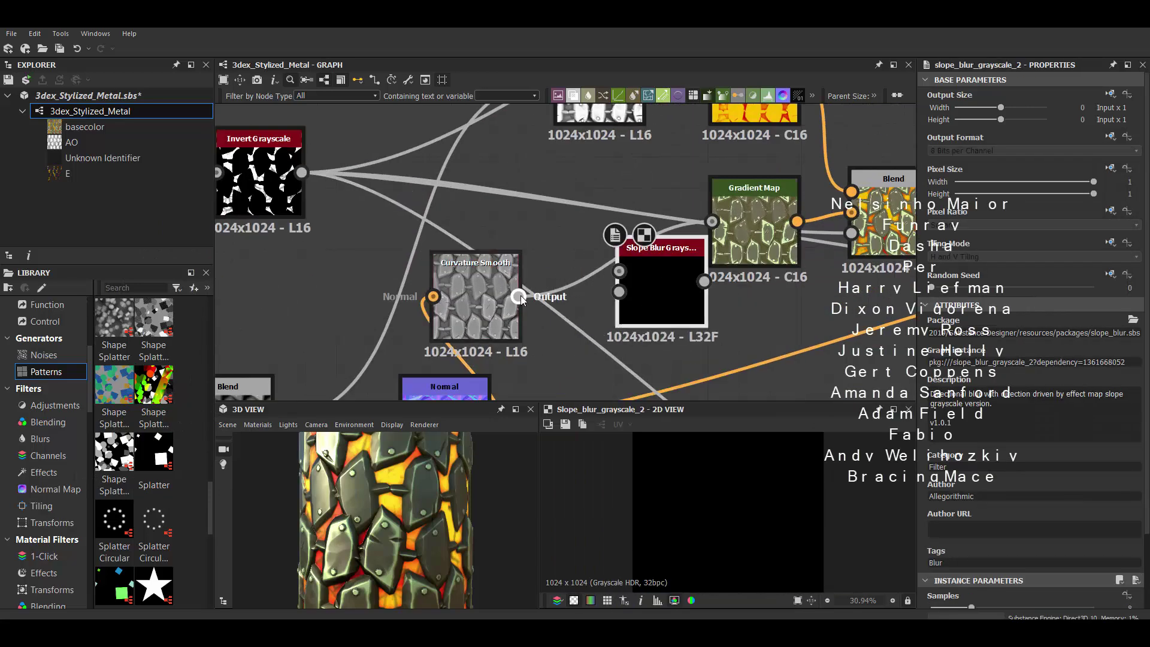
left_click_drag(520, 296, 619, 271)
left_click_drag(580, 358, 589, 275)
- Set the slope blur mode to Min and adjust its intensity
scroll(1018, 419, "down", 3)
mouse_move(972, 551)
left_mouse_down()
mouse_move(1022, 551)
mouse_move(942, 551)
mouse_move(1094, 522)
left_mouse_up()
left_click(1034, 583)
scroll(728, 512, "up", 2)
left_click_drag(432, 521, 497, 527)
left_click(754, 234)
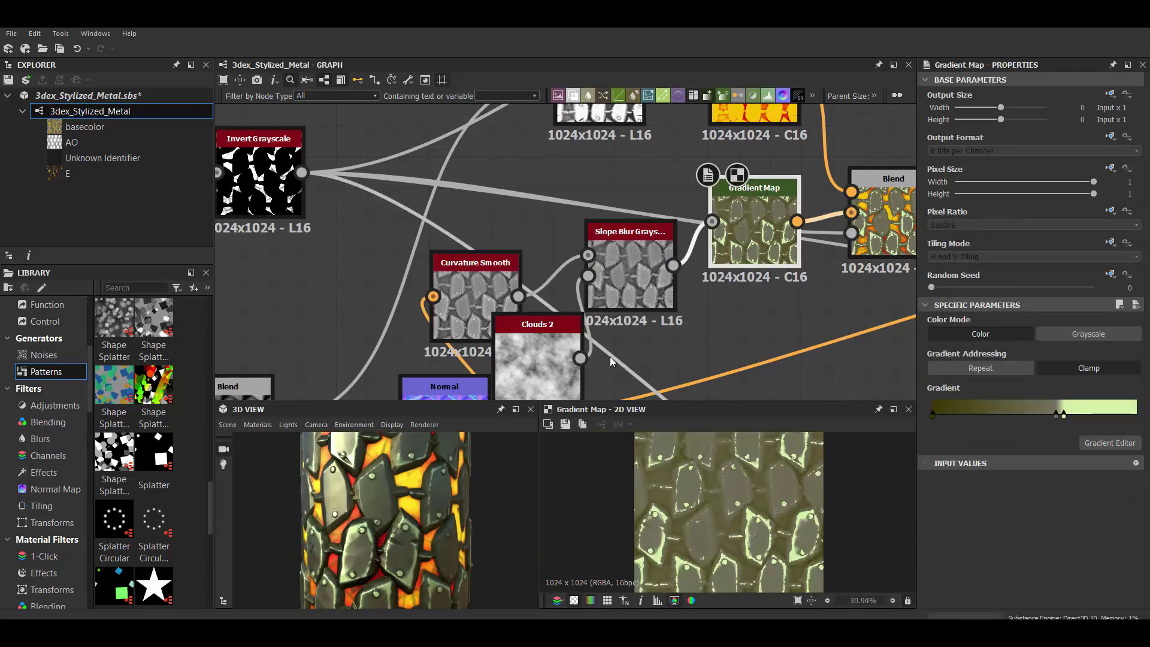
scroll(611, 361, "down", 5)
scroll(659, 270, "up", 1)
- Fine-tune the slope blur intensity down to 0.29
left_click(716, 239)
left_click_drag(415, 527, 448, 520)
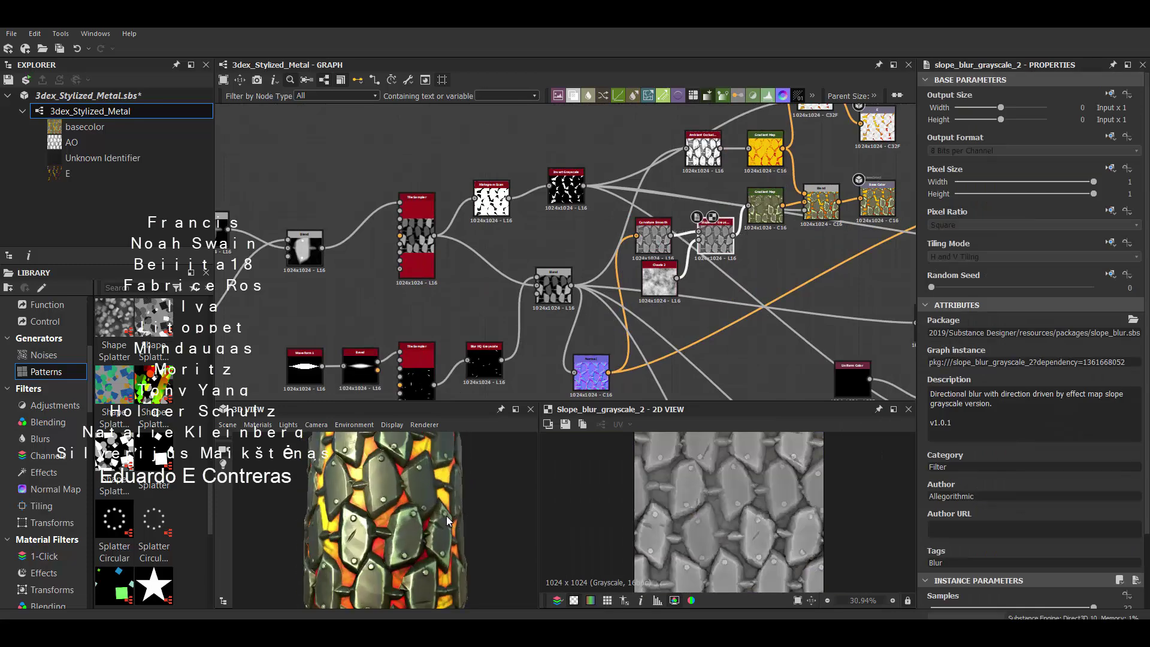
scroll(719, 539, "up", 3)
scroll(968, 563, "down", 3)
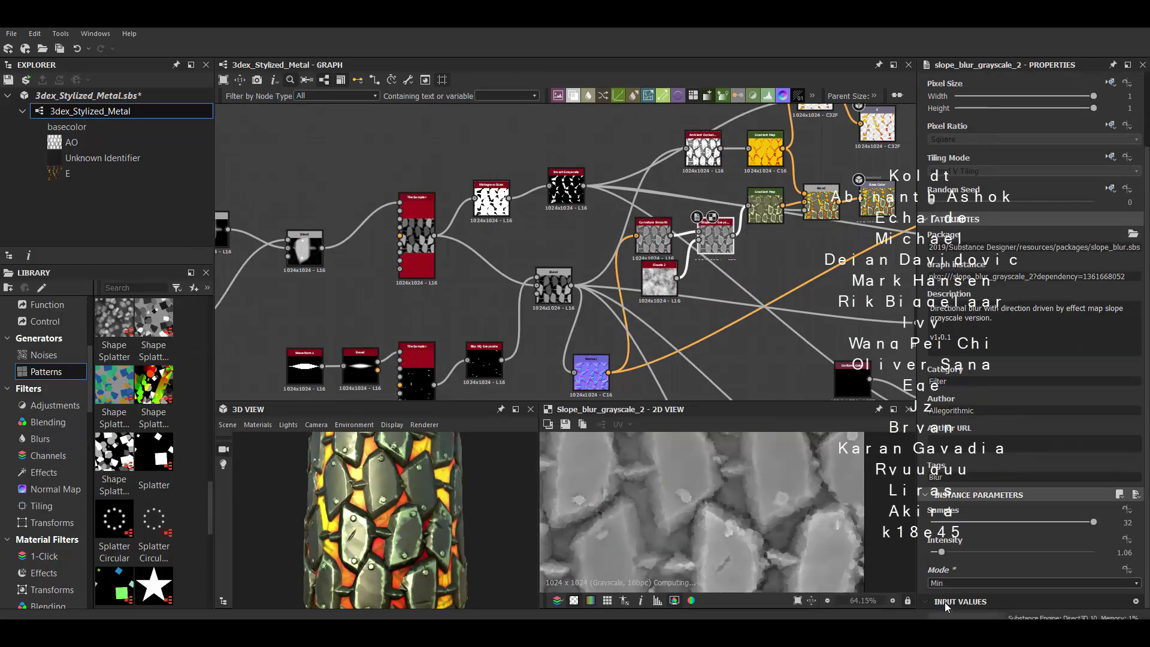
left_click_drag(943, 553, 974, 552)
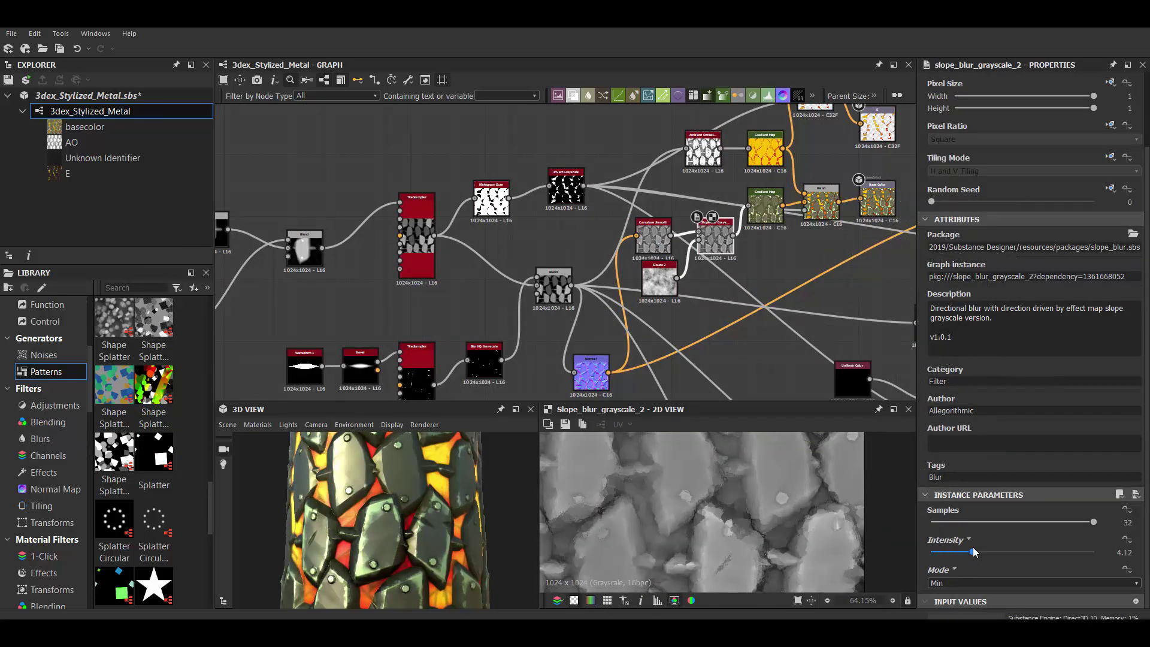
left_click(934, 552)
scroll(432, 510, "down", 3)
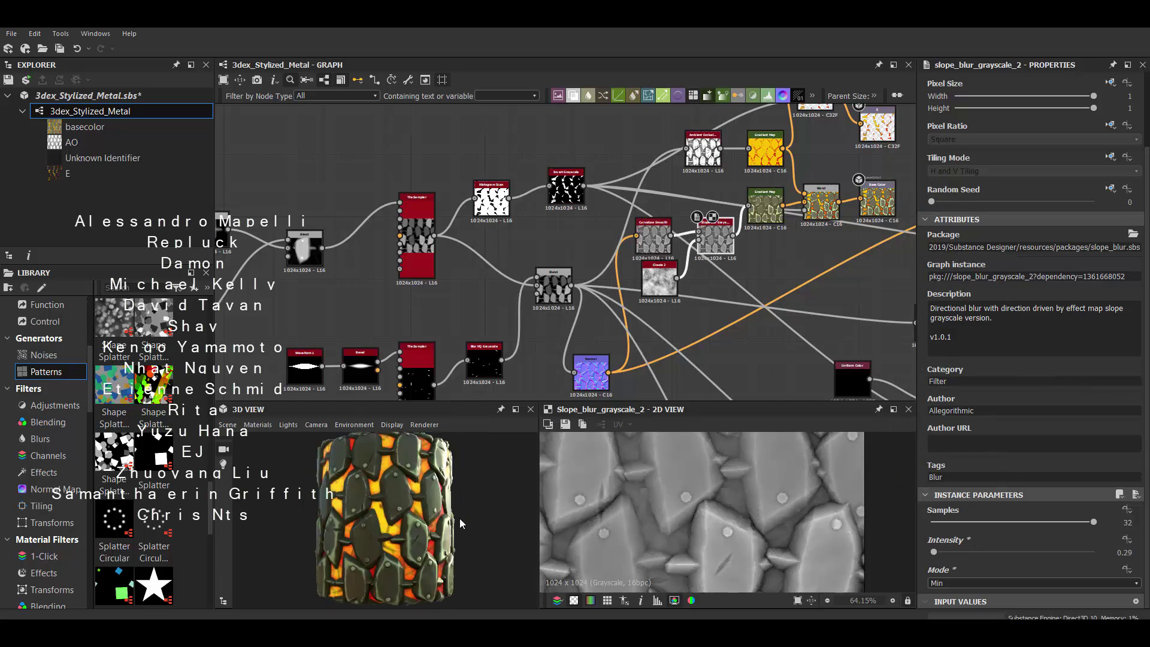
scroll(358, 497, "down", 3)
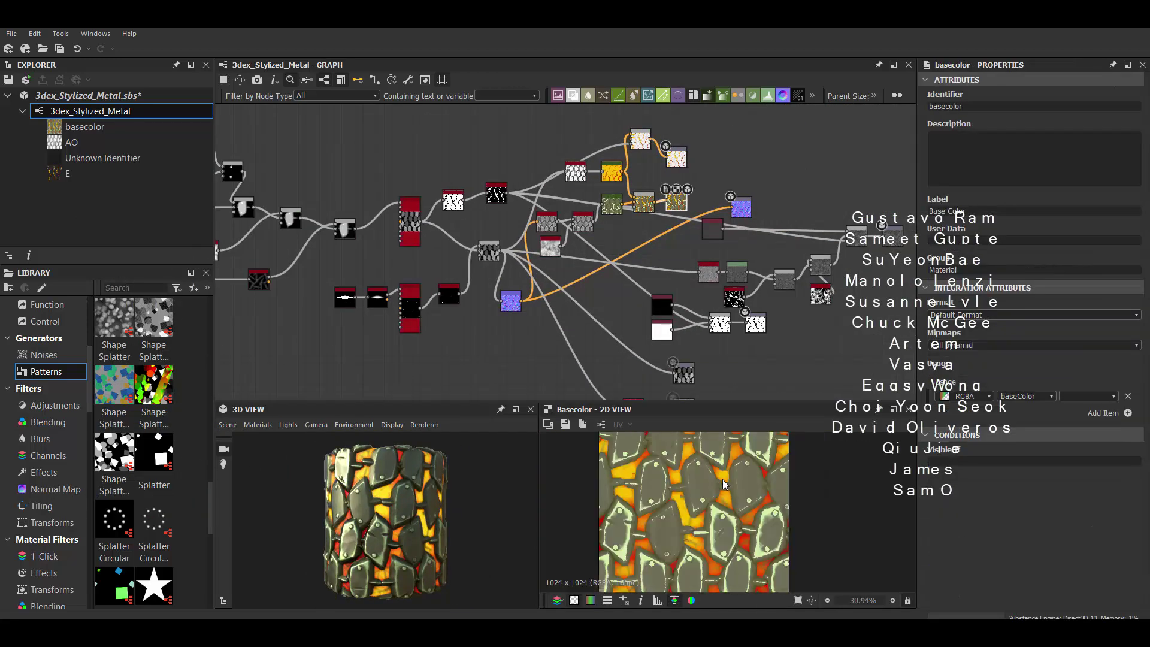